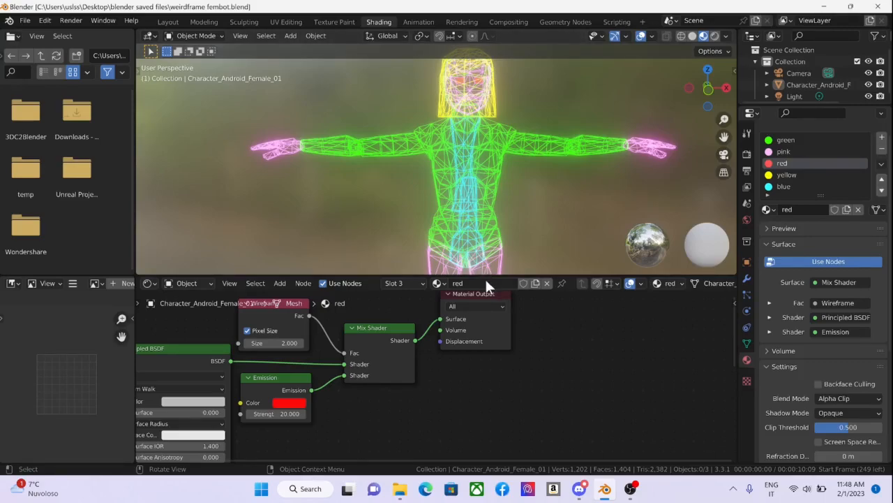
Examine the glowing wireframe character and the node setup of its red material in the Shading workspace
drag(488, 277, 513, 381)
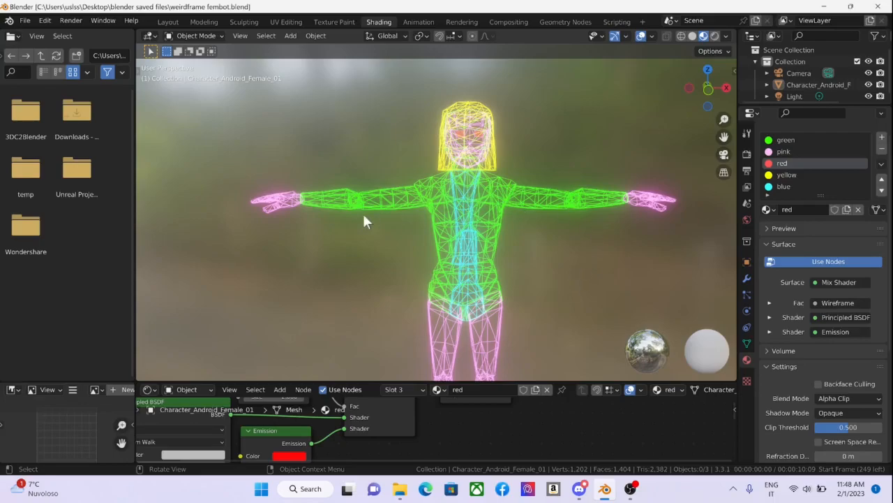
middle_drag(442, 287, 361, 308)
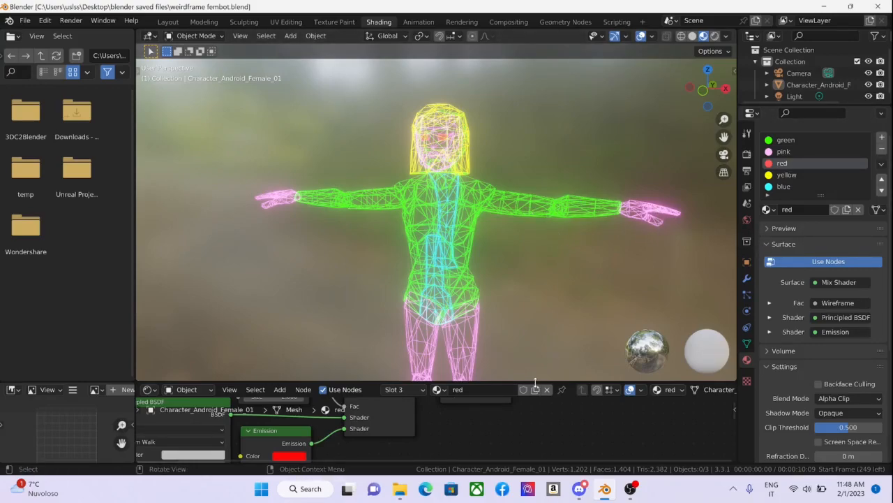
drag(535, 382, 569, 301)
middle_drag(509, 395, 620, 432)
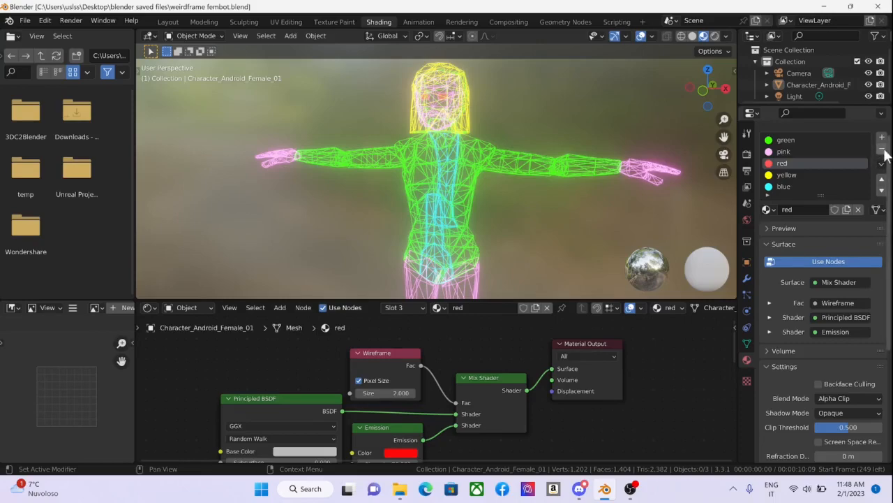
Switch to the Layout workspace with the whole character in view
click(168, 22)
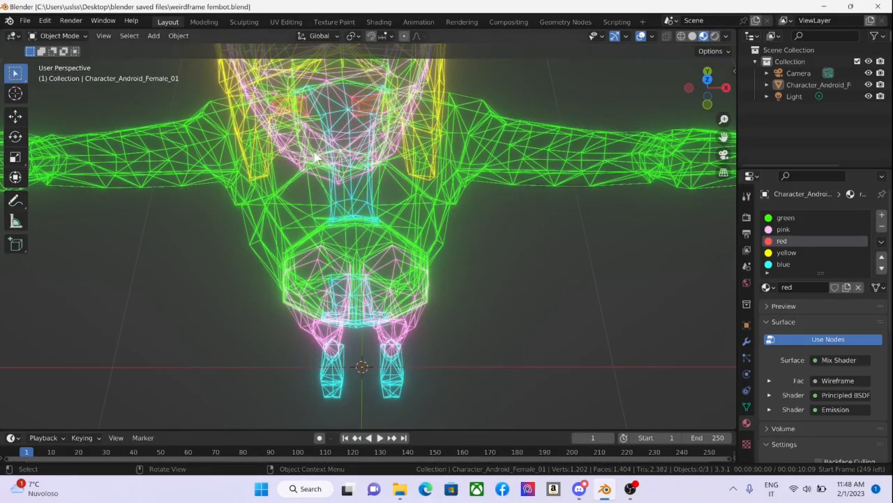
middle_drag(346, 165, 357, 109)
scroll(359, 114, down, 4)
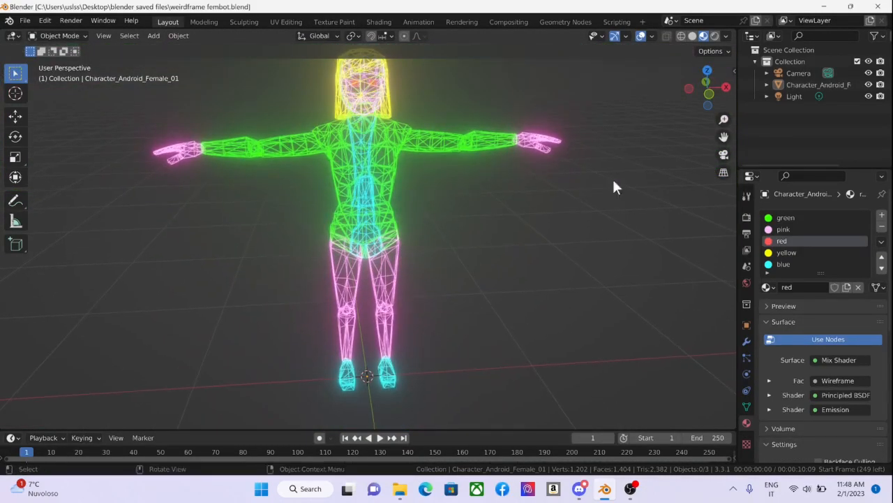
Try to remove the red material slot in Edit Mode, and return the character to Object Mode
click(65, 36)
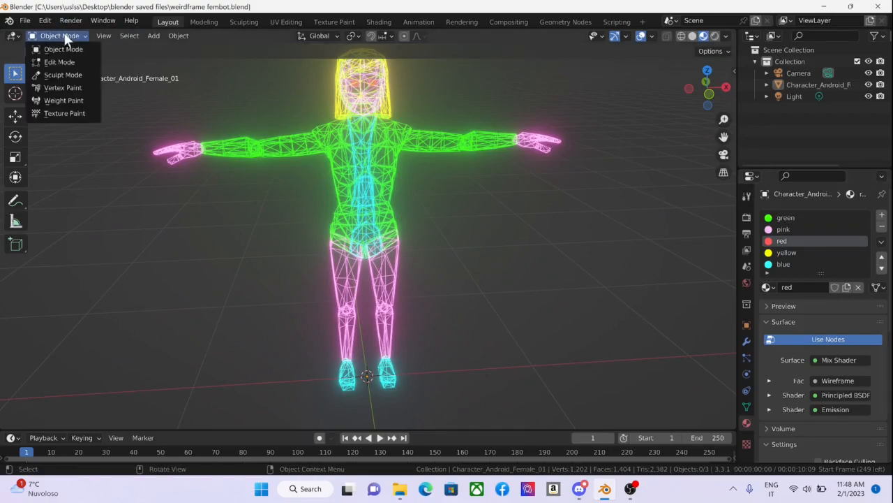
click(73, 60)
click(882, 227)
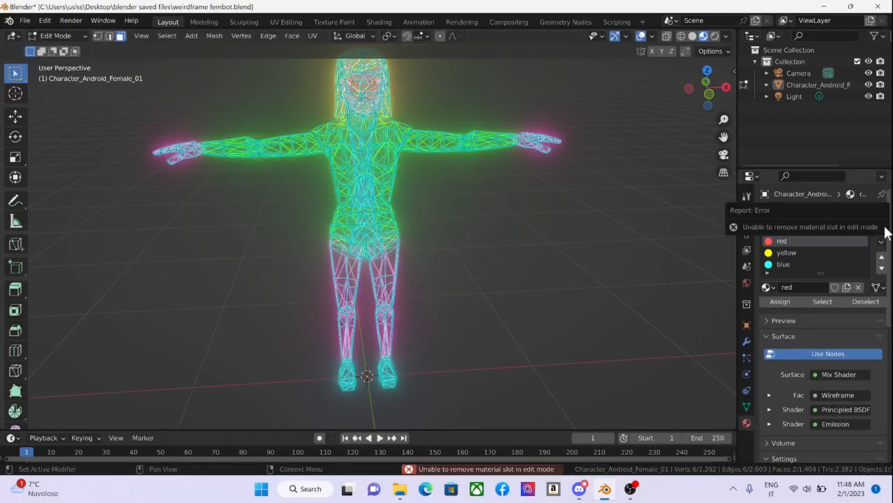
click(51, 36)
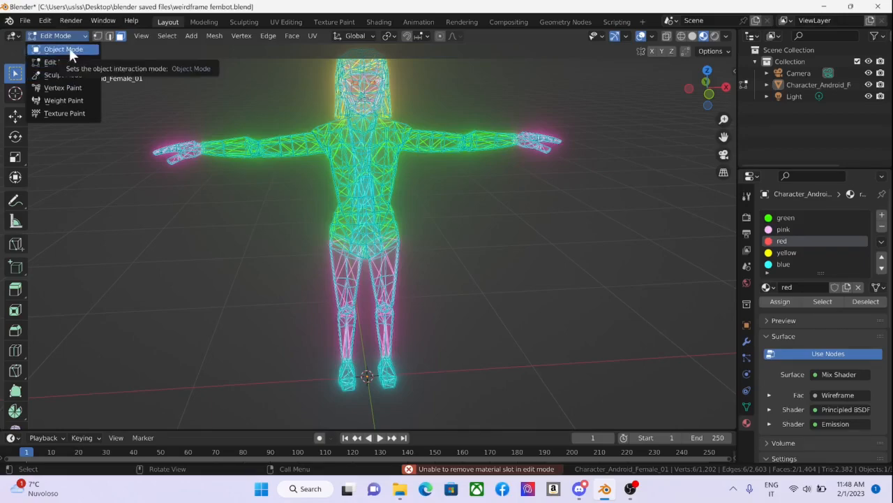
click(69, 49)
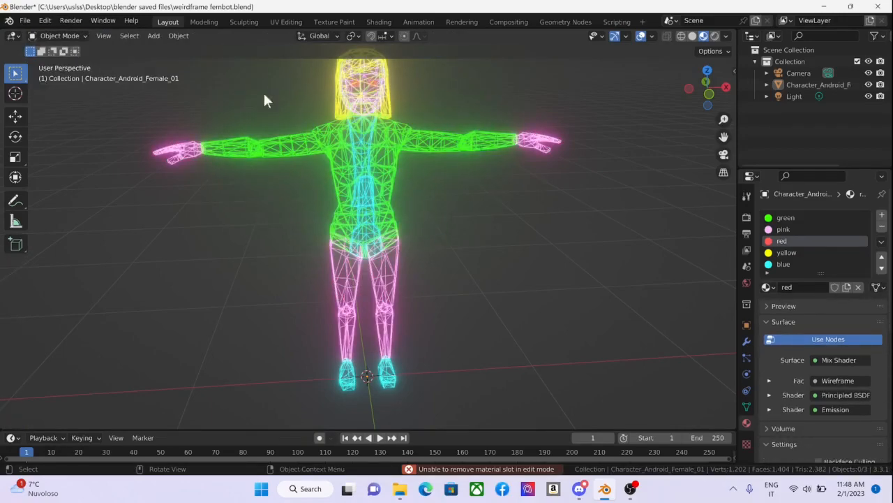
Remove all five material slots (green, pink, red, yellow and blue) from the character
click(882, 227)
click(882, 226)
click(882, 227)
click(883, 226)
click(882, 226)
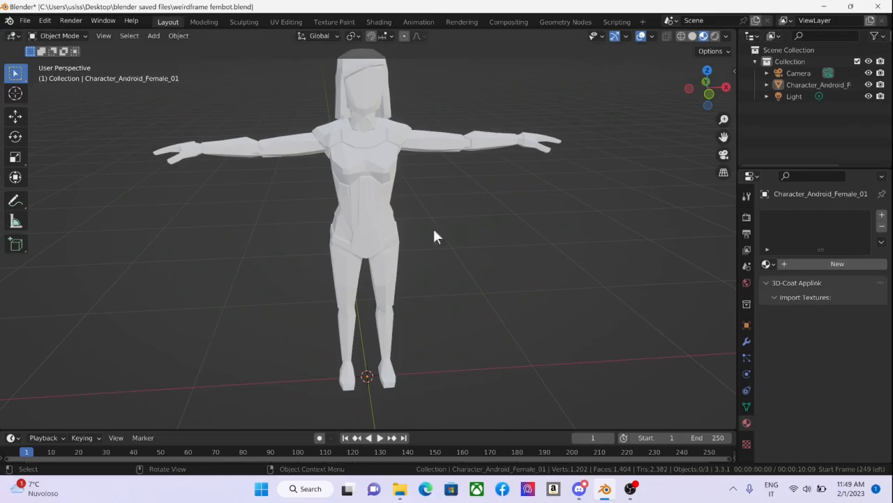
Create a new material on the character and show its nodes in an enlarged editor in the Shading workspace
click(768, 263)
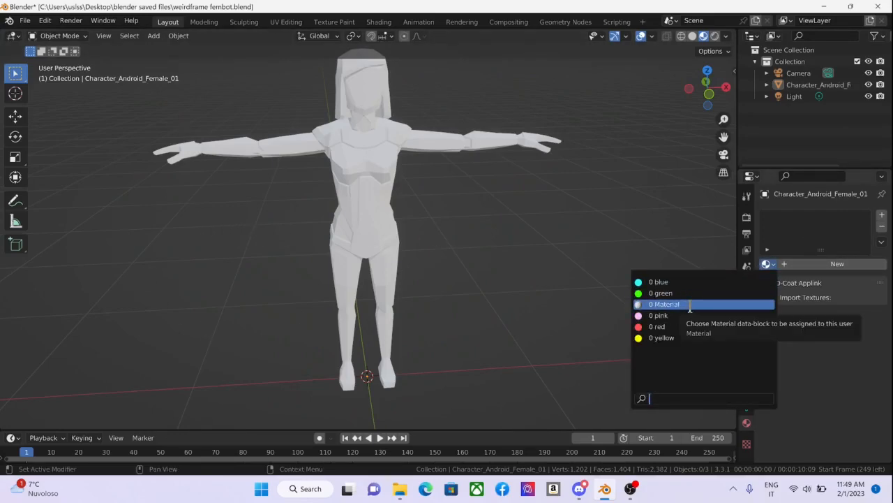
click(799, 265)
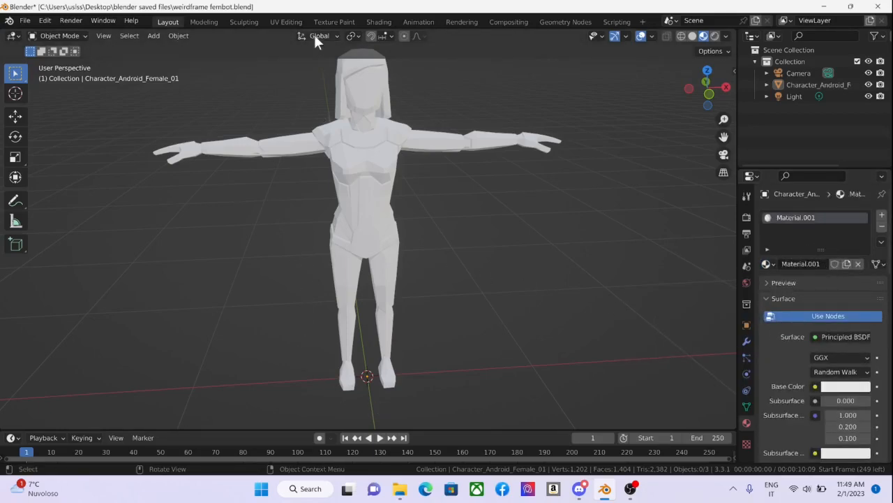
click(379, 22)
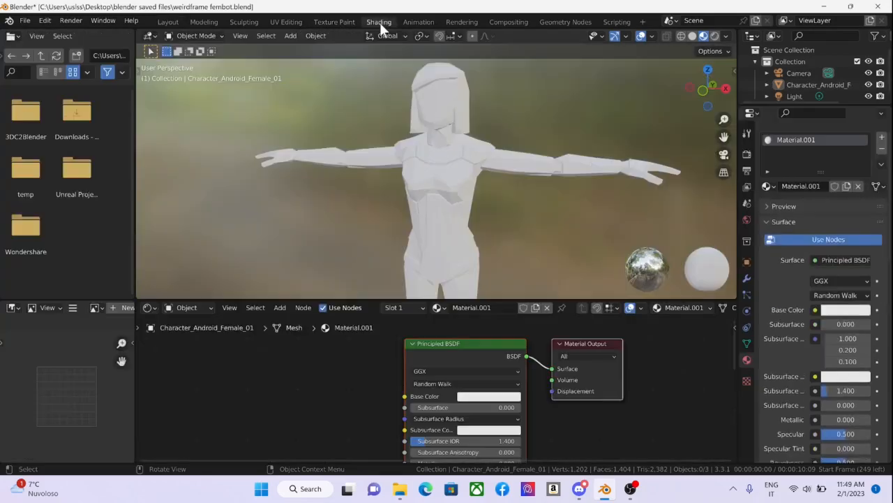
drag(468, 302, 468, 225)
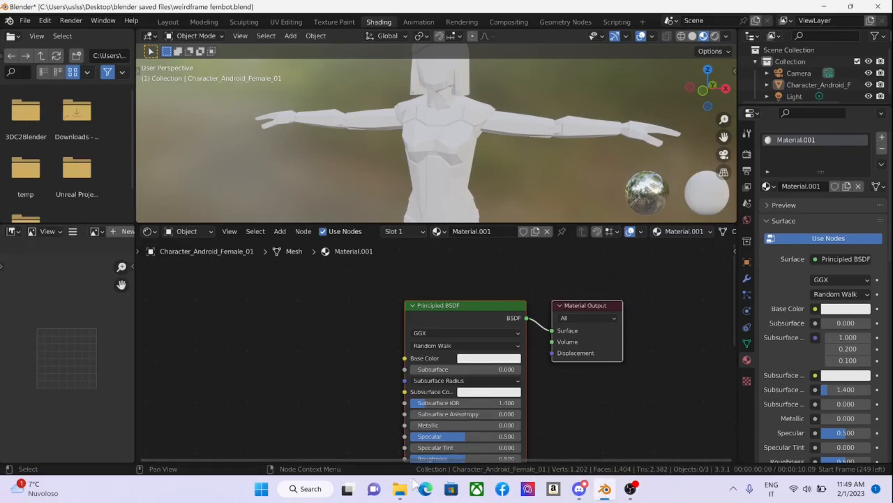
Bring the color_emission_alpha image from the gr skins made folder into the material as a texture node beside the Principled BSDF
mouse_move(401, 490)
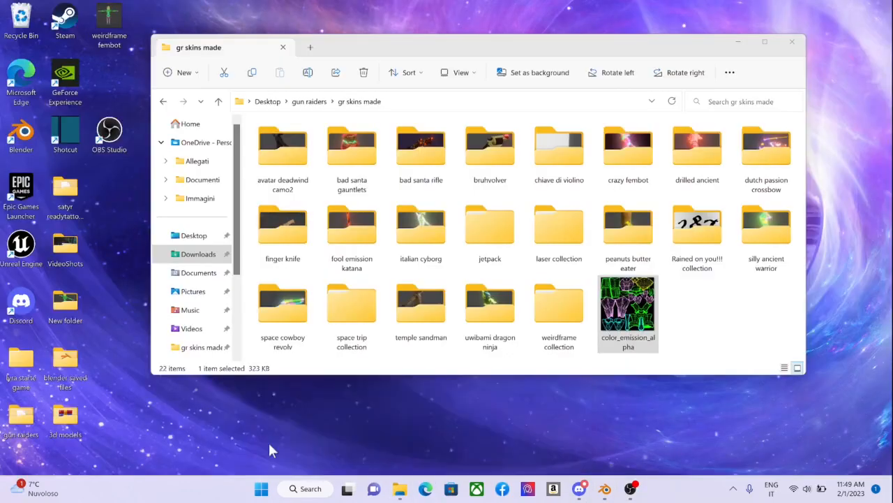
click(268, 440)
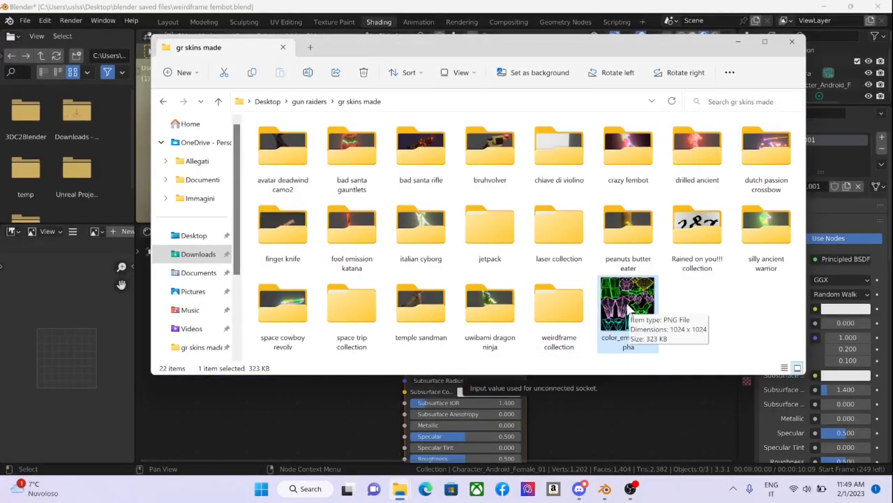
drag(616, 322, 368, 399)
drag(262, 412, 245, 340)
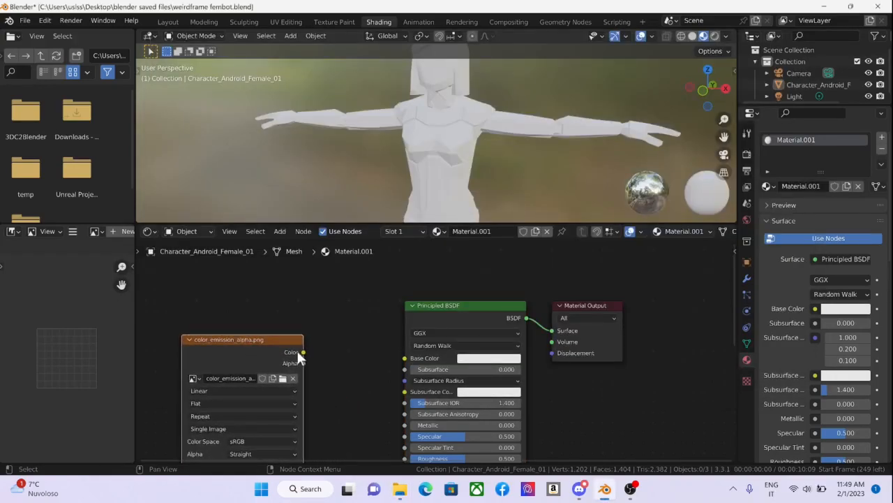
Connect the image texture's Color to the Principled BSDF's Base Color and Emission, and its Alpha to Alpha
drag(303, 351, 402, 358)
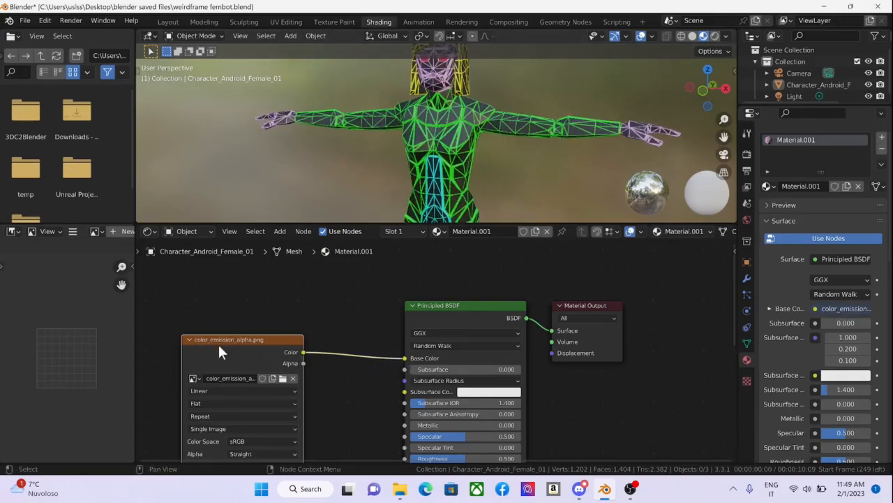
drag(303, 352, 404, 407)
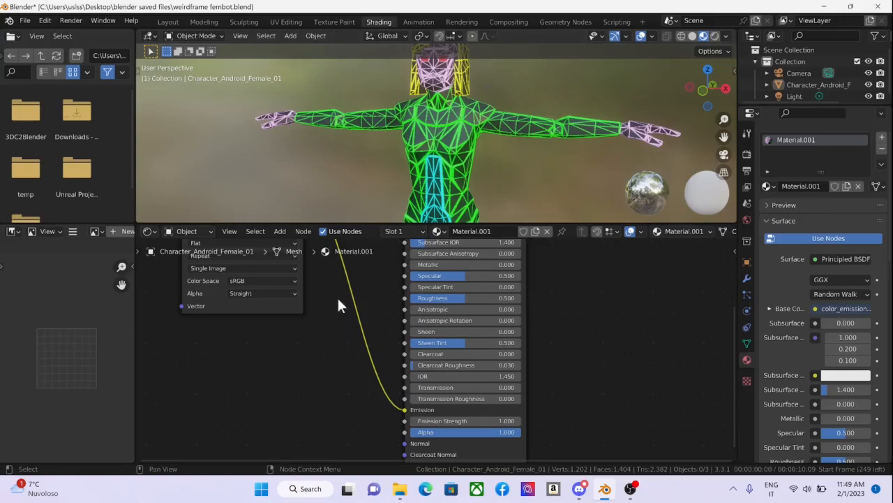
middle_drag(337, 296, 325, 393)
drag(283, 285, 385, 407)
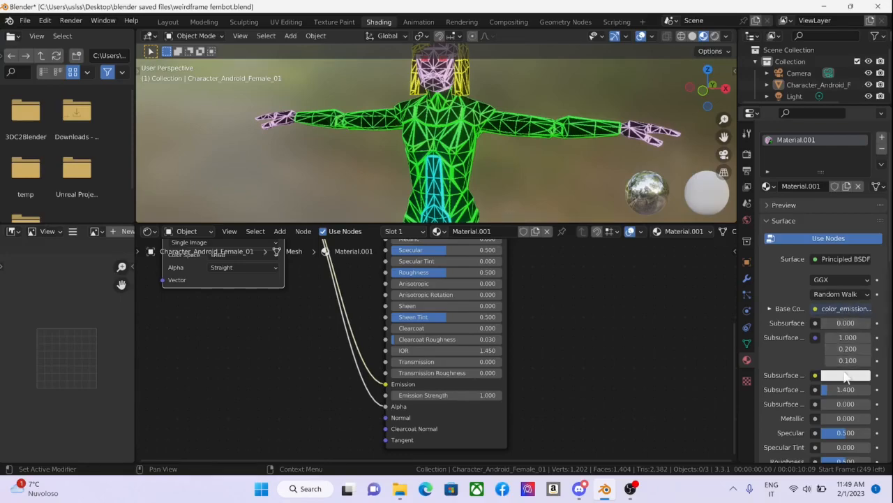
Set the material's blend mode to Alpha Clip
scroll(837, 321, down, 10)
scroll(805, 371, down, 3)
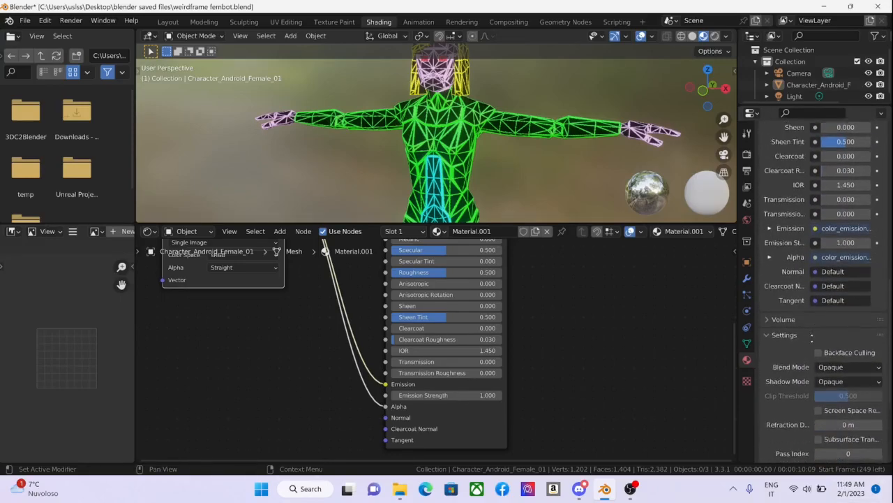
click(836, 357)
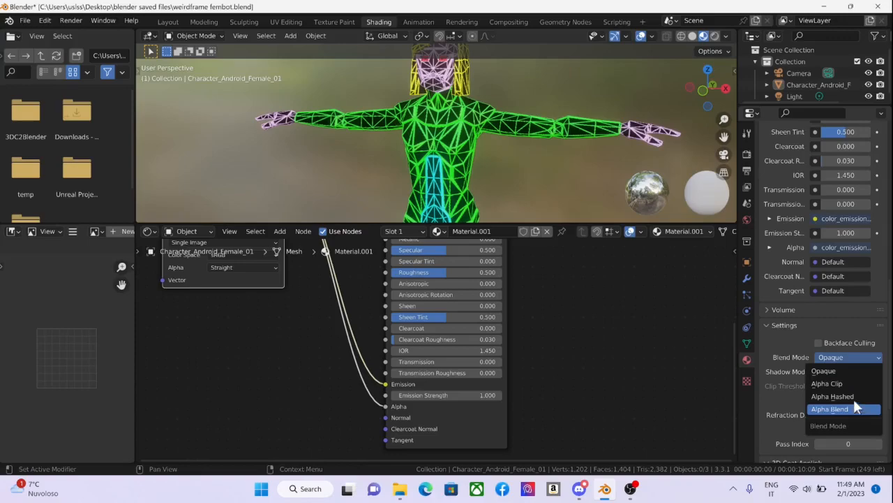
click(849, 380)
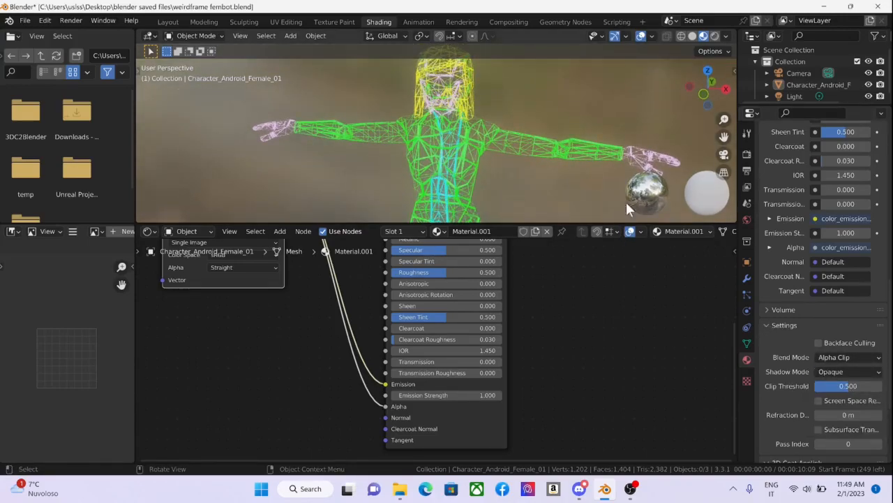
Set the material's blend mode to Alpha Blend and inspect the character's transparent body and head up close
click(841, 356)
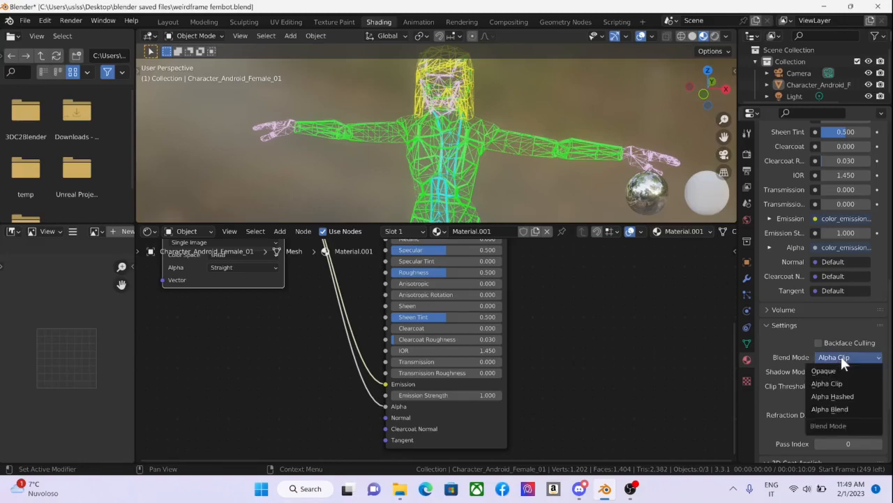
click(832, 406)
middle_drag(461, 98, 442, 98)
scroll(558, 112, up, 4)
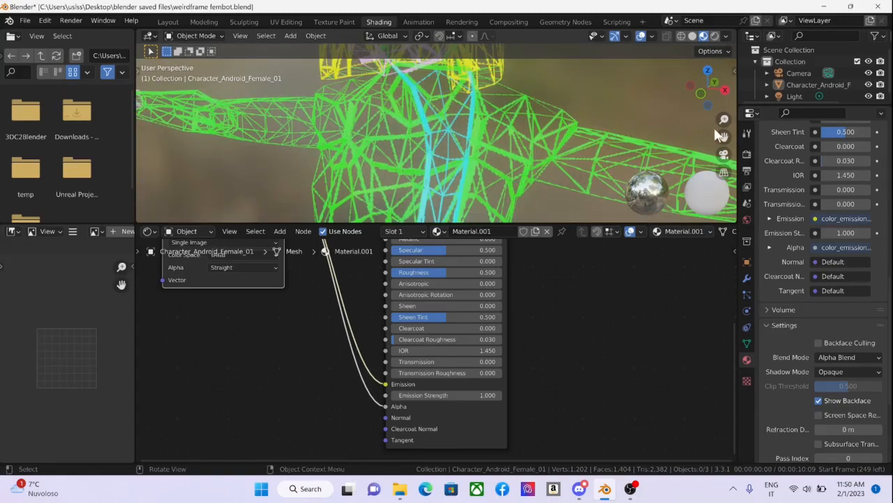
middle_drag(559, 111, 564, 127)
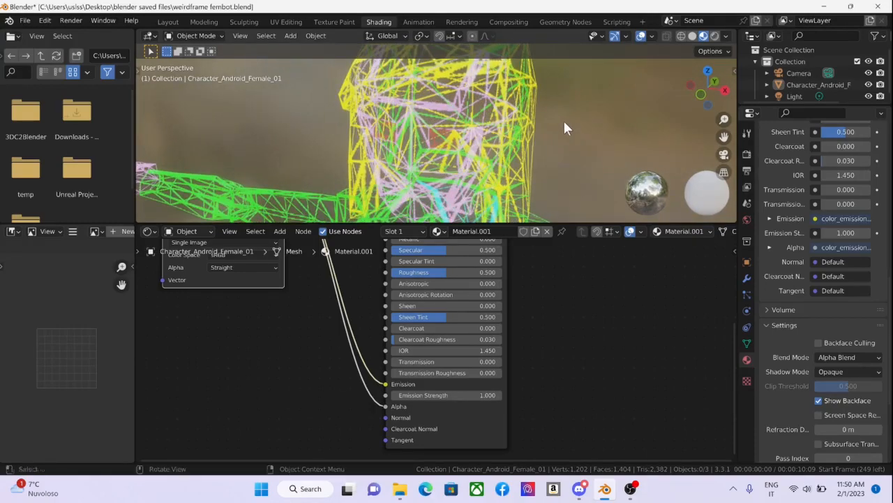
Set the Principled BSDF's Emission Strength to 10 and inspect the glow on the character
click(460, 395)
text(10)
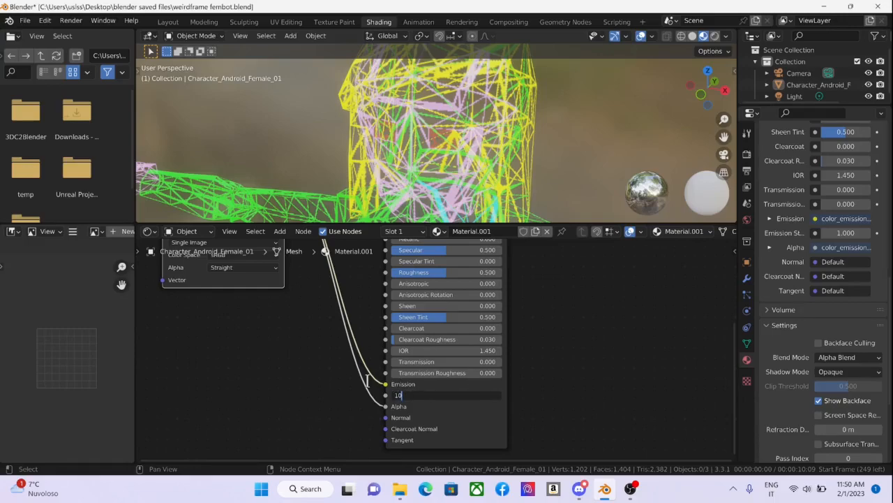
key(Return)
scroll(596, 169, up, 2)
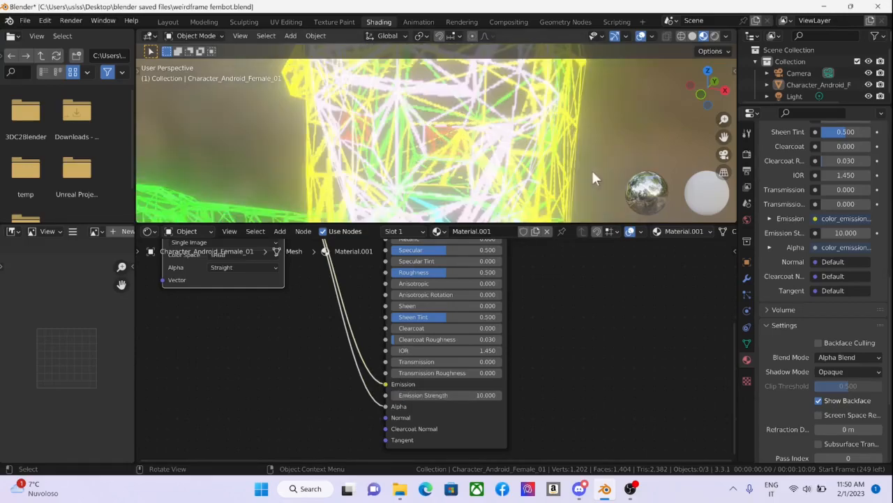
scroll(585, 168, down, 13)
middle_drag(556, 157, 551, 130)
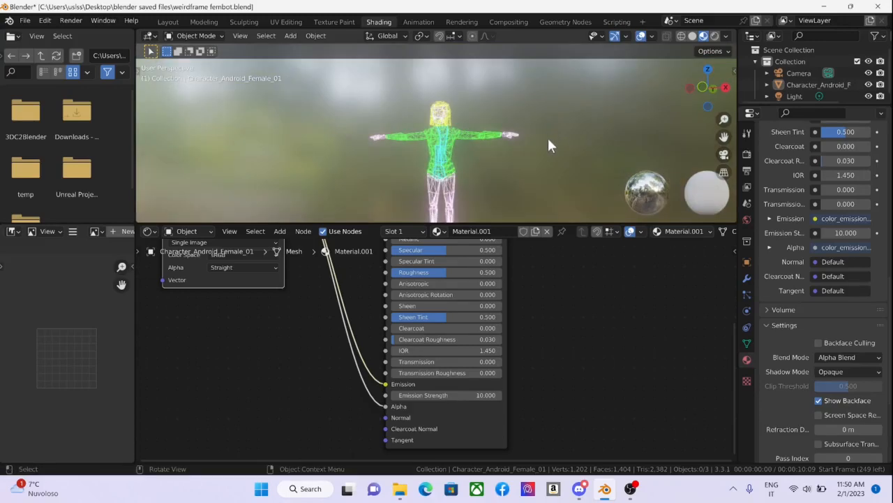
Set the Principled BSDF's Emission Strength to 20
click(448, 395)
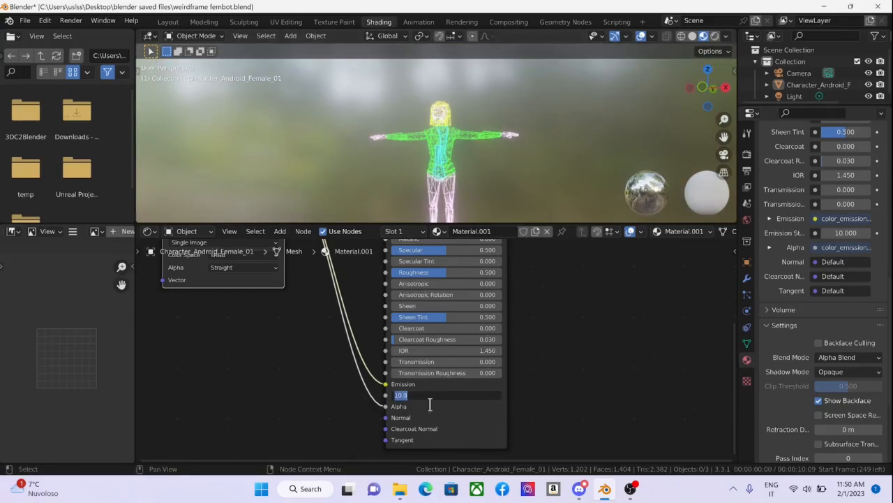
text(20)
key(Return)
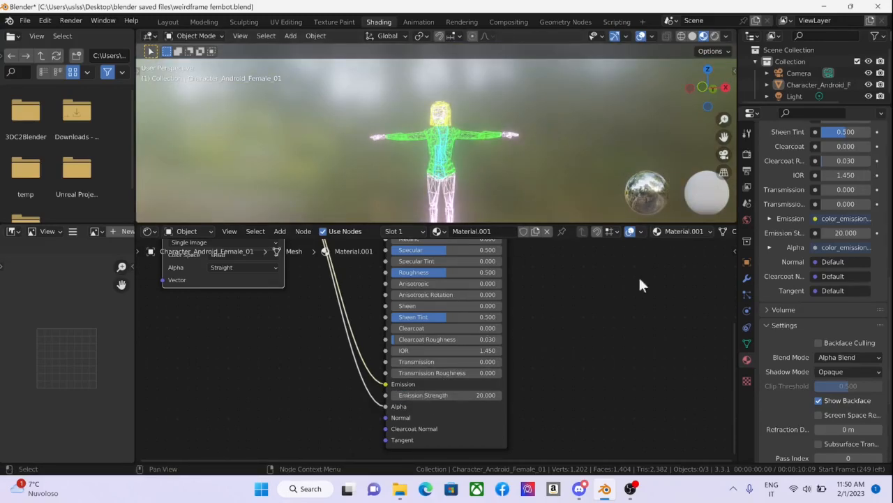
Check the Bloom option in the render settings and inspect the character's glow from near and far
click(745, 153)
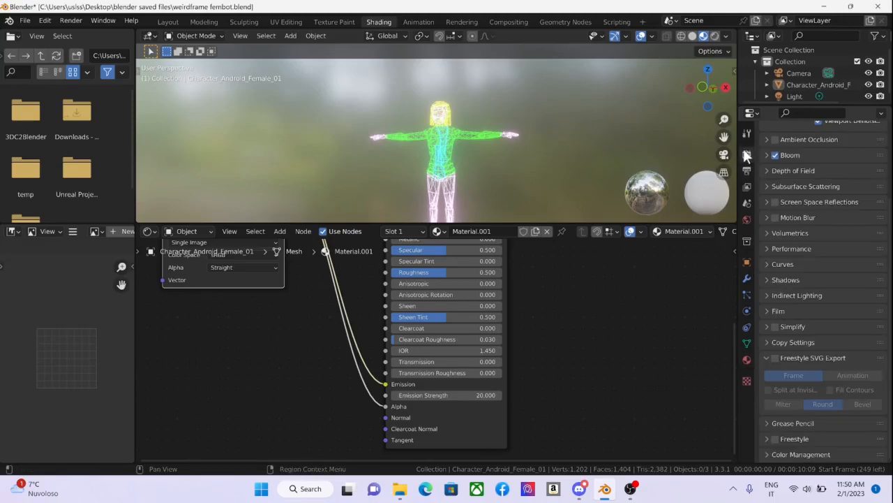
scroll(388, 142, up, 2)
scroll(390, 145, up, 4)
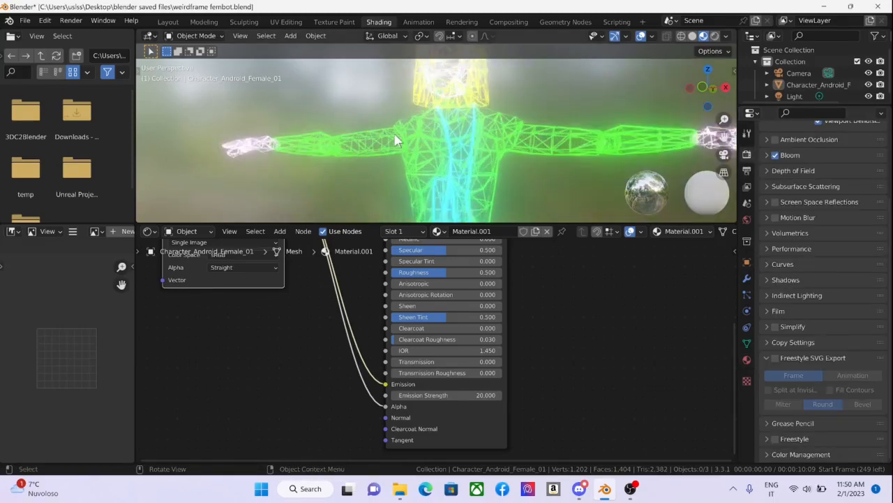
scroll(400, 133, down, 5)
scroll(401, 139, up, 2)
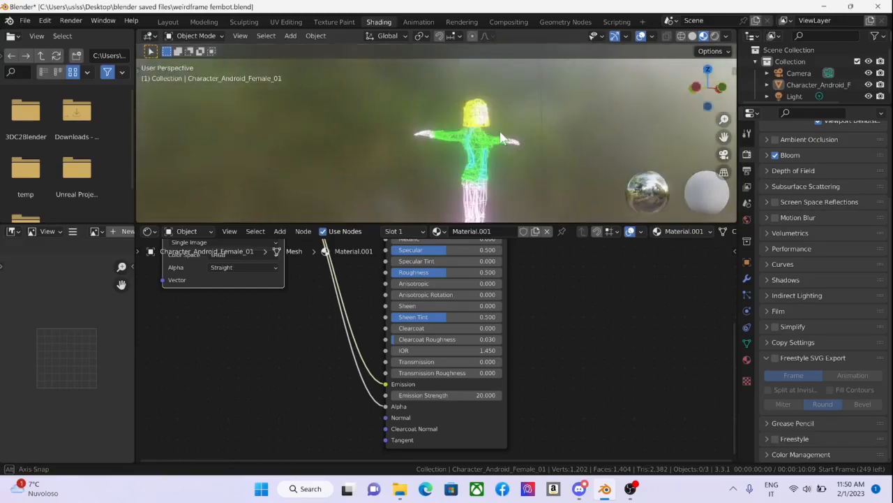
scroll(402, 138, down, 3)
Set the Principled BSDF's Emission Strength to 10
click(481, 395)
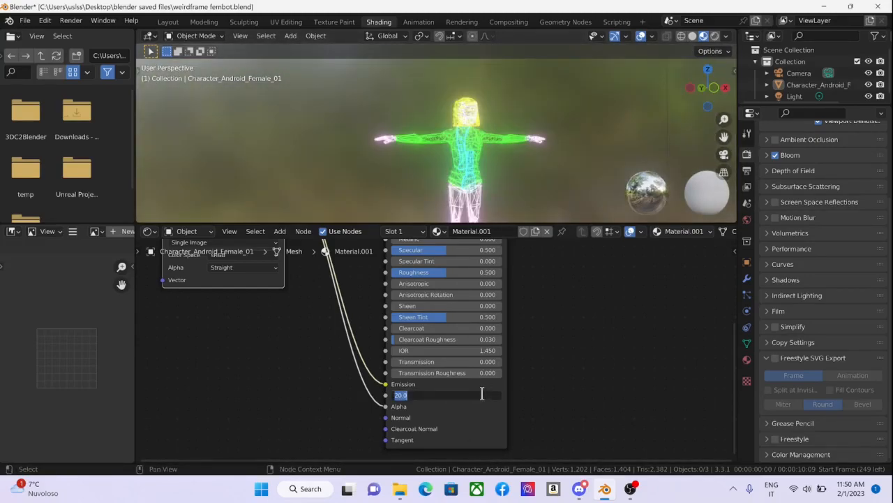
text(10)
key(Return)
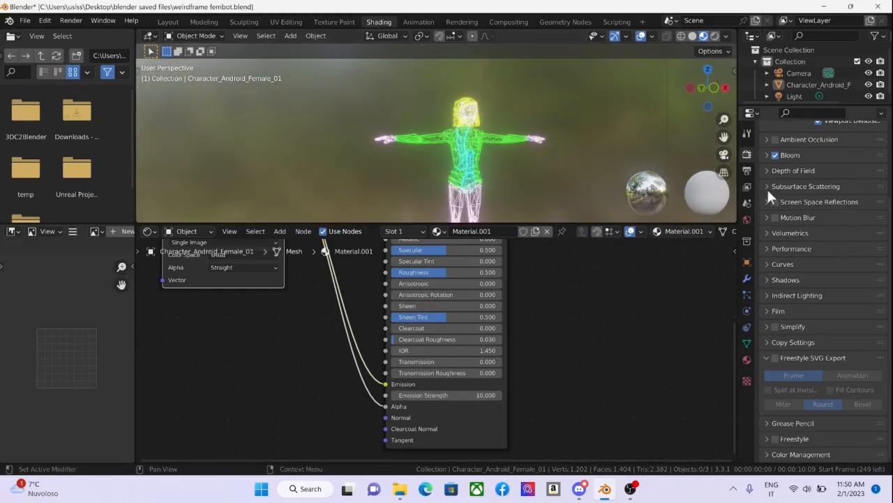
View the character through the camera and from the front, and frame its whole glowing body at an angle in the Layout workspace
click(724, 156)
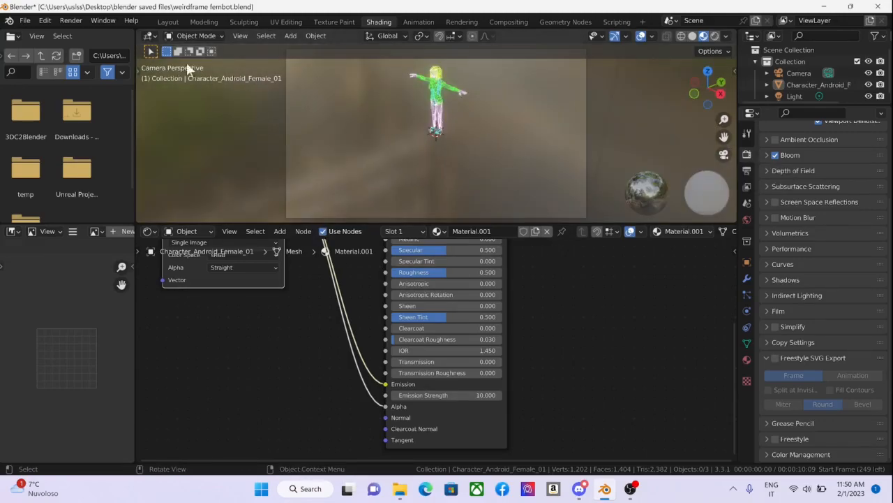
middle_drag(387, 77, 438, 110)
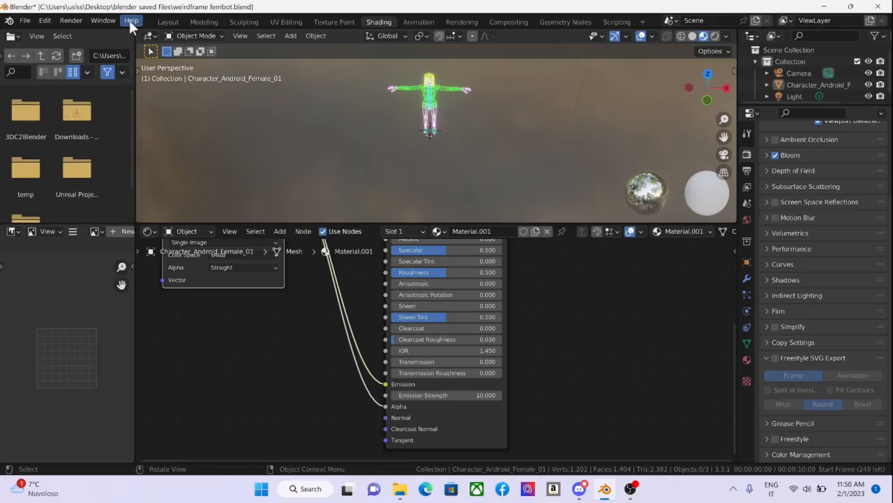
click(171, 22)
mouse_move(302, 99)
middle_down()
mouse_move(339, 132)
mouse_move(357, 107)
mouse_move(419, 100)
mouse_move(608, 114)
mouse_move(357, 128)
mouse_move(375, 100)
mouse_move(415, 98)
middle_up()
scroll(340, 129, down, 3)
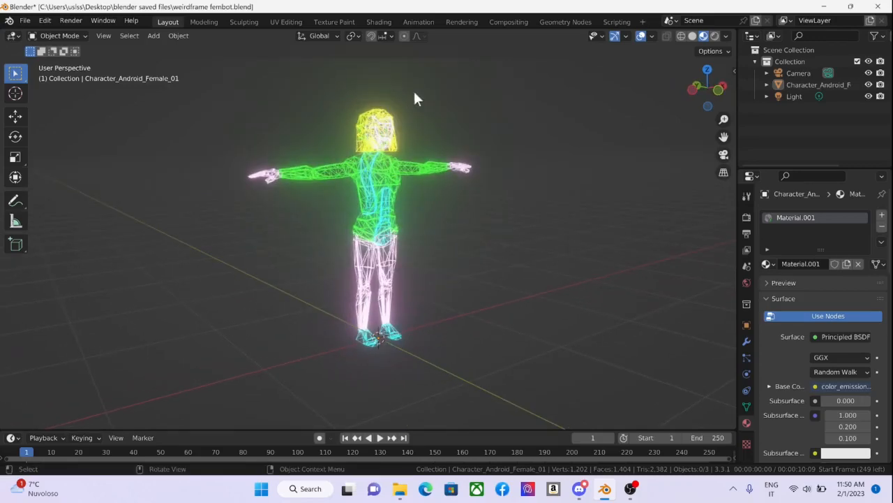
middle_drag(389, 268, 411, 256)
scroll(382, 205, up, 2)
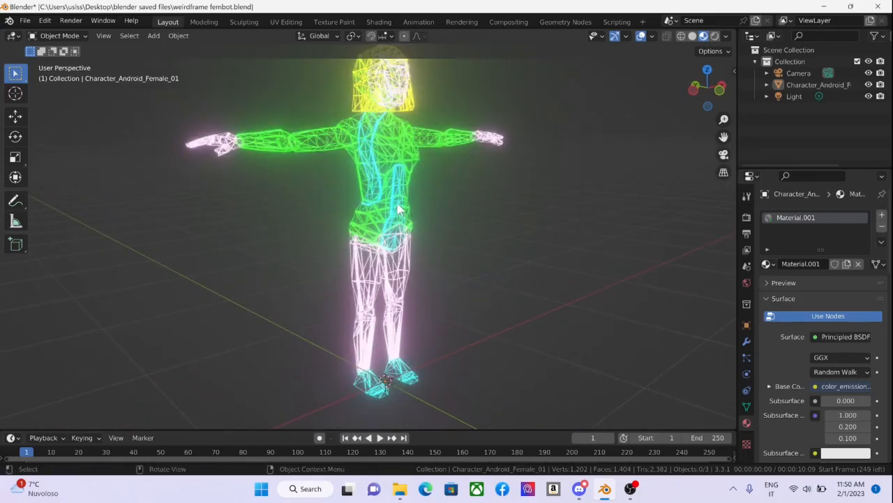
drag(724, 138, 723, 161)
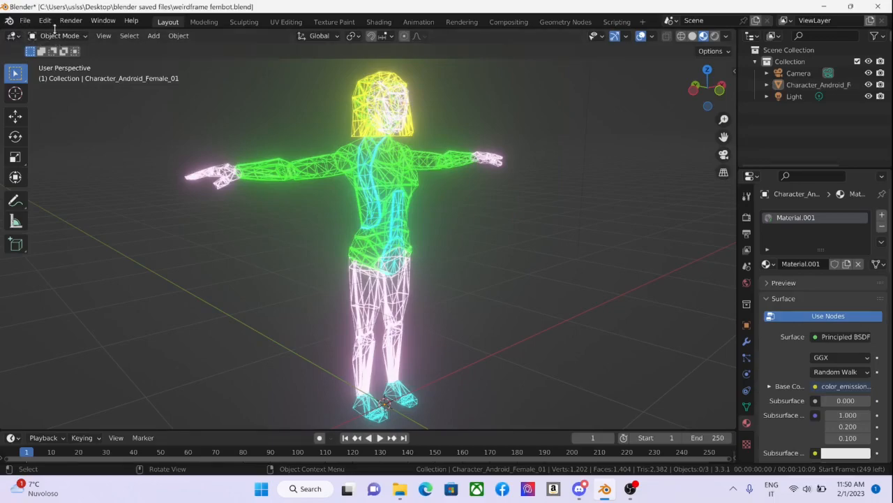
Save a screenshot of a single editor as weirdframe fembot.png in the blender saved files folder
click(102, 22)
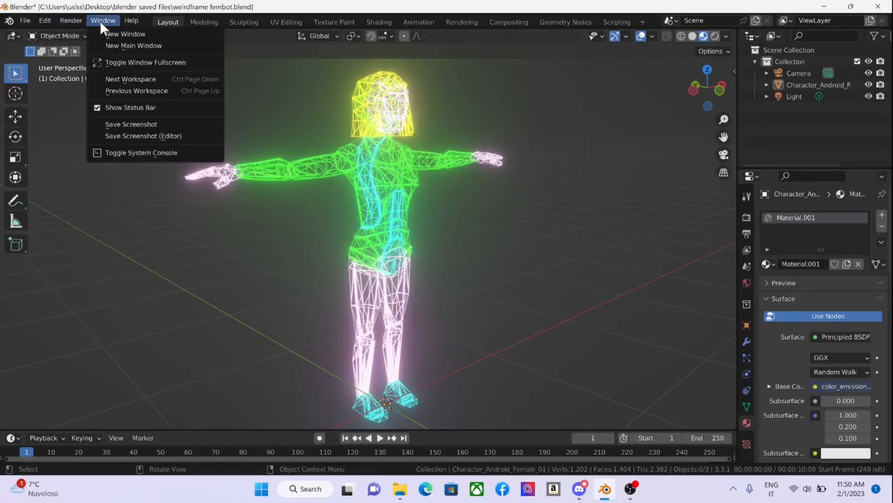
click(178, 136)
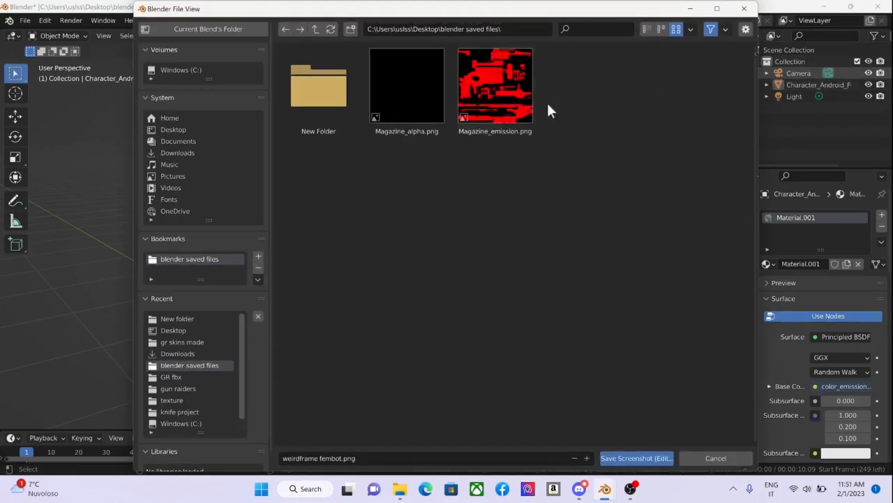
click(637, 459)
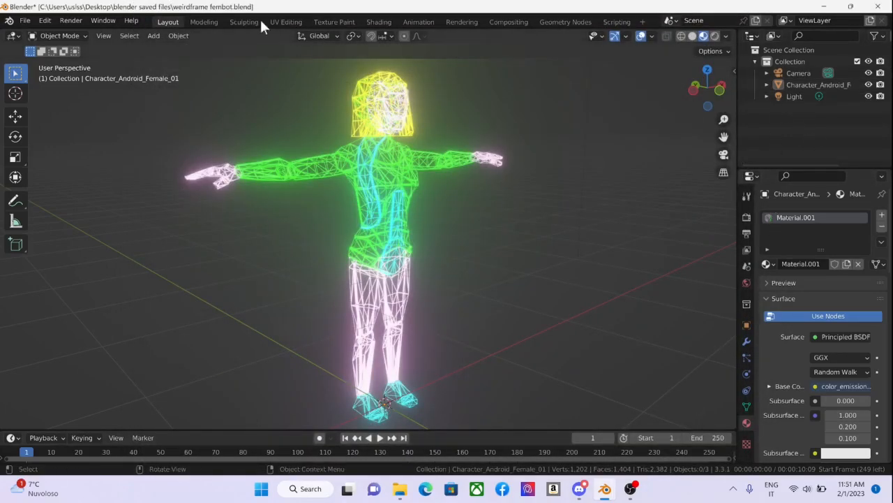
Capture another single-editor screenshot, picking the Outliner area, and overwrite the existing weirdframe fembot.png with it
click(100, 23)
click(72, 22)
click(103, 22)
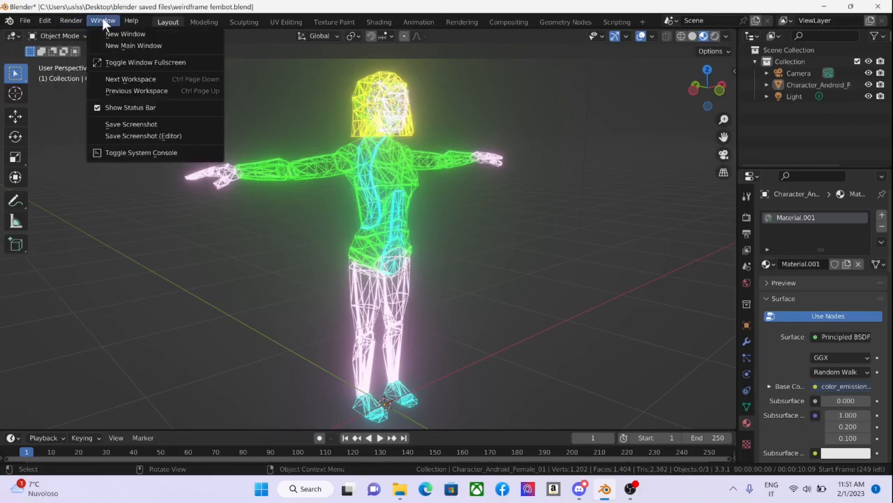
click(170, 136)
click(817, 109)
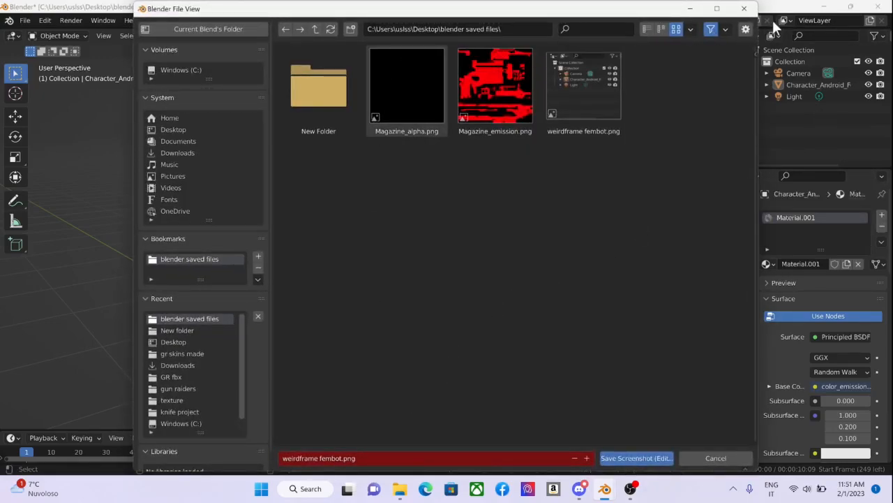
double_click(578, 83)
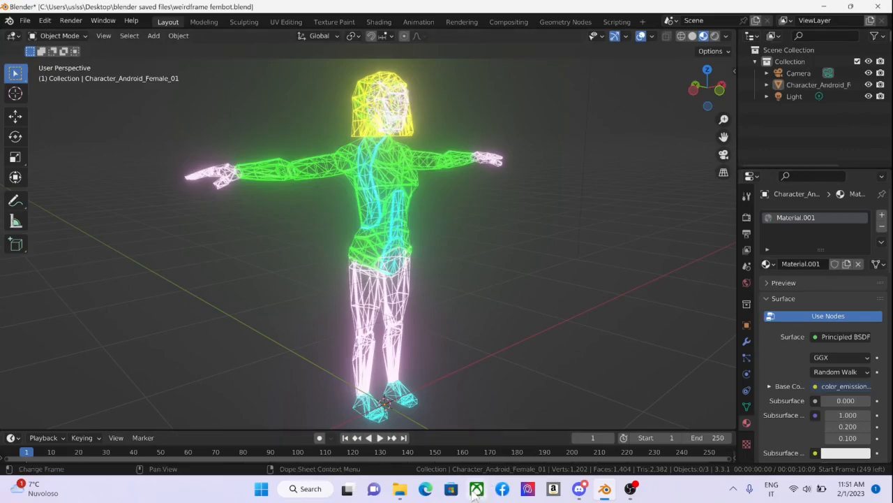
Switch to File Explorer, show the blender saved files folder as icons, and inspect the weirdframe fembot image in the photo viewer
mouse_move(401, 493)
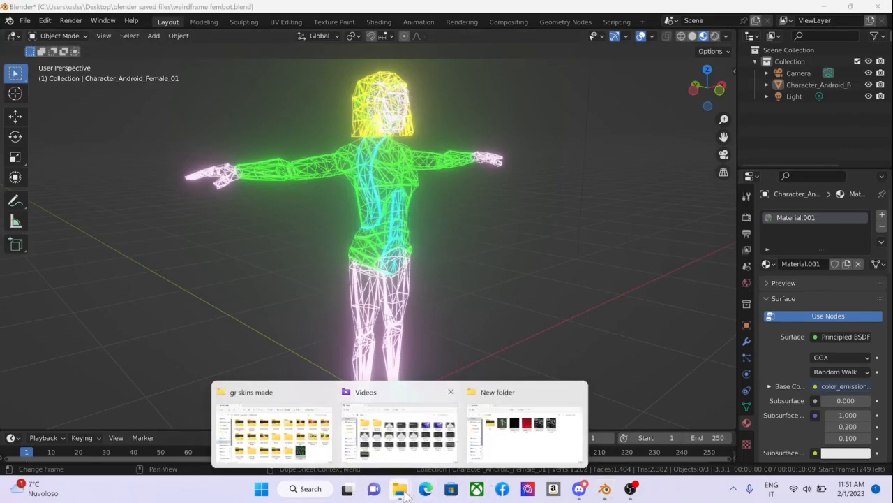
click(380, 446)
drag(815, 305, 815, 253)
click(475, 86)
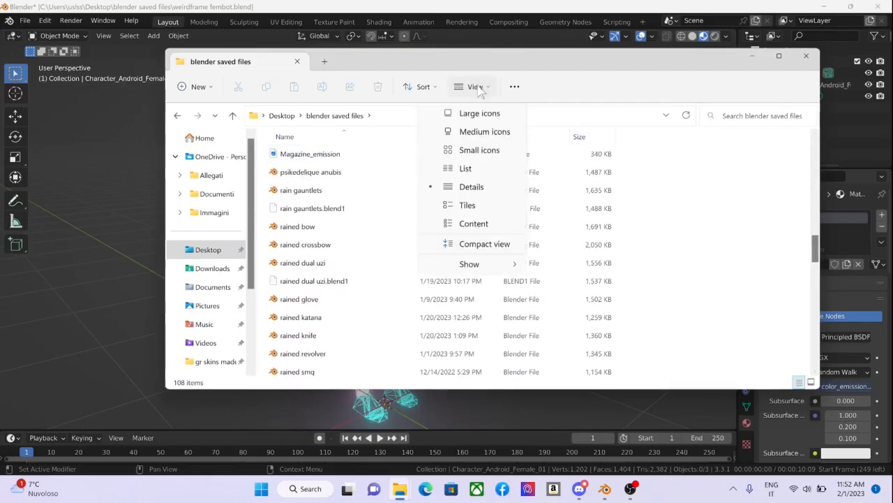
click(492, 134)
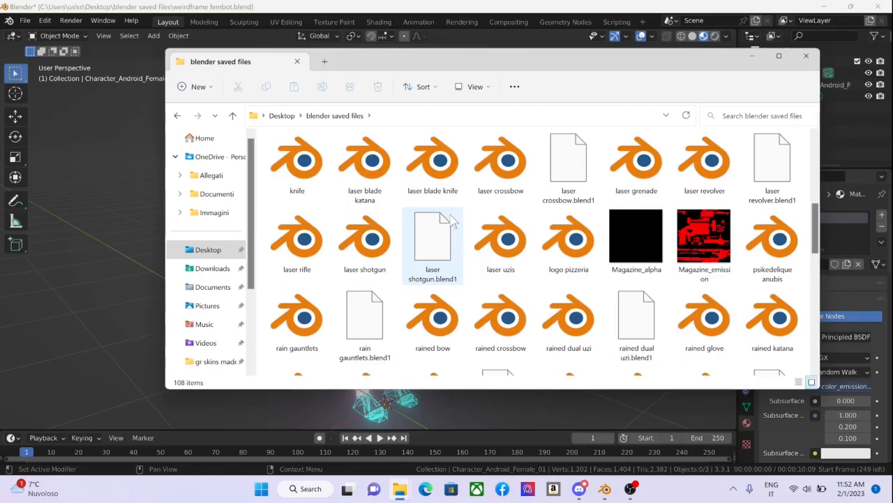
scroll(452, 222, down, 2)
scroll(451, 221, down, 4)
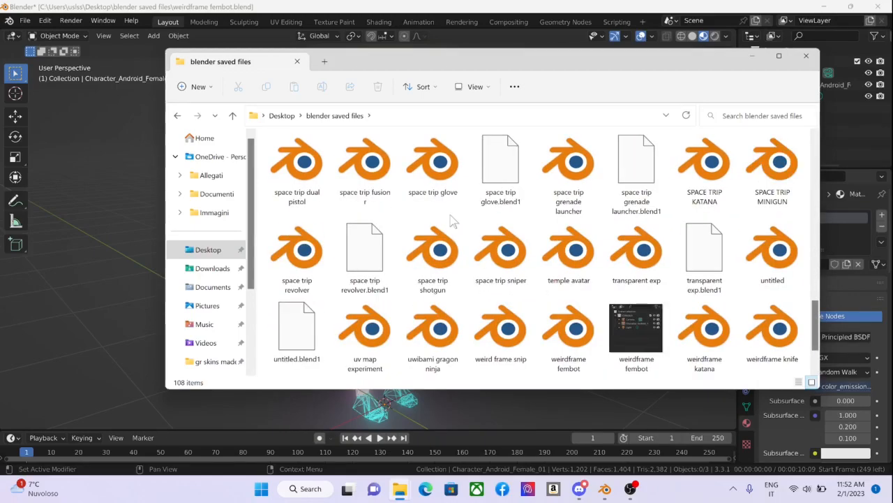
double_click(638, 323)
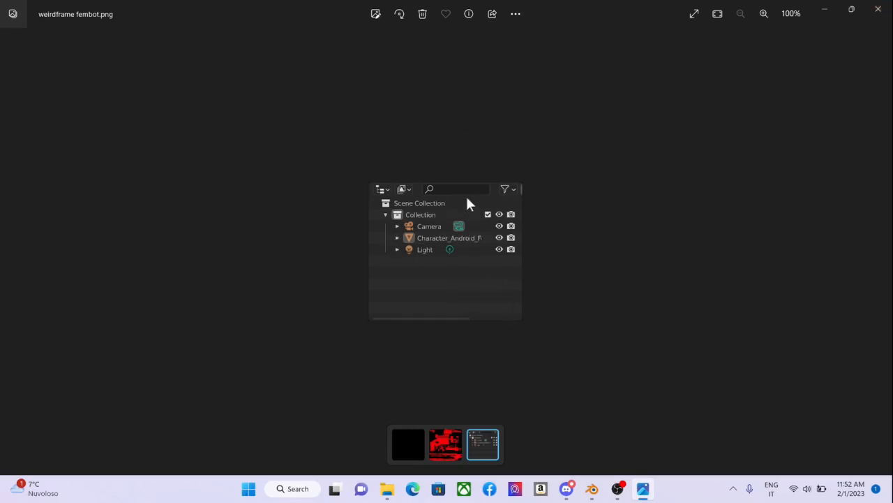
click(878, 9)
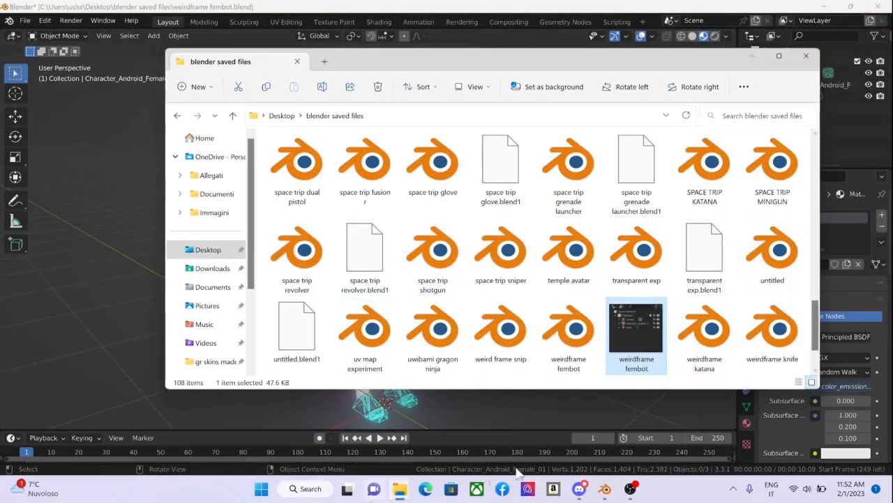
Return to Blender, enlarge the Layout workspace's timeline area, and make the Shading workspace's 3D viewport taller above the node editor
click(532, 419)
drag(541, 428, 568, 331)
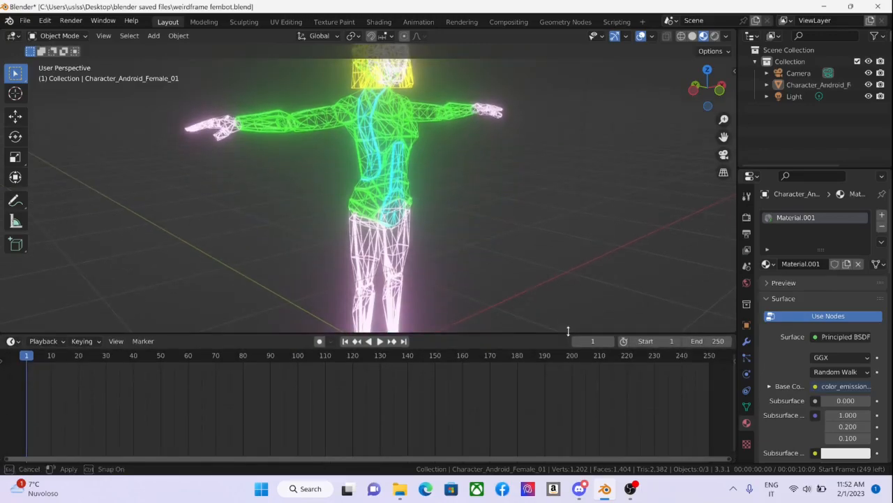
click(381, 22)
scroll(386, 312, down, 6)
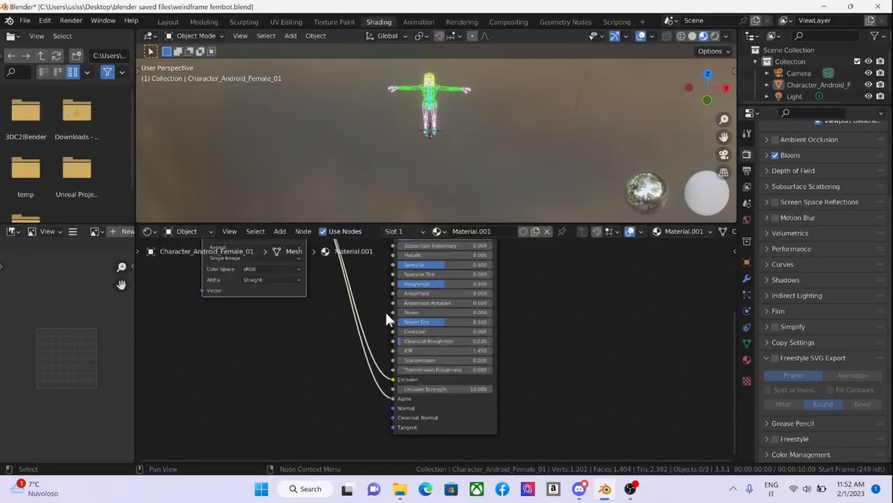
middle_drag(392, 279, 425, 350)
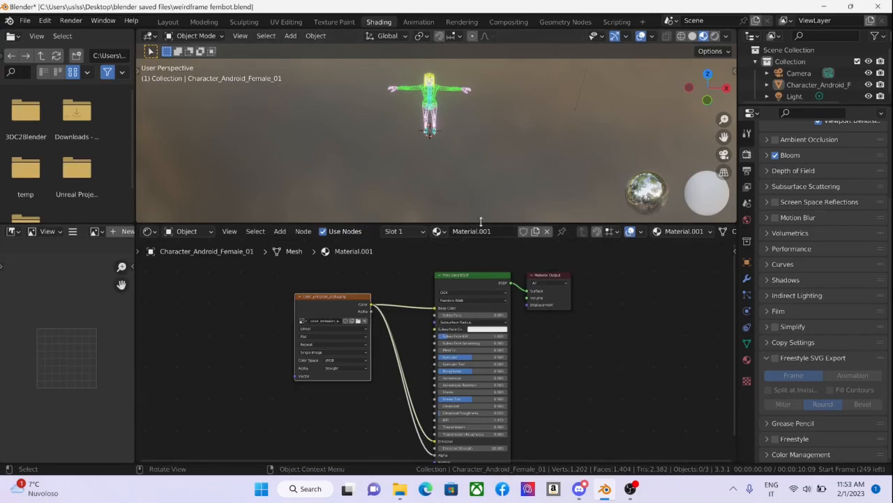
drag(480, 222, 479, 307)
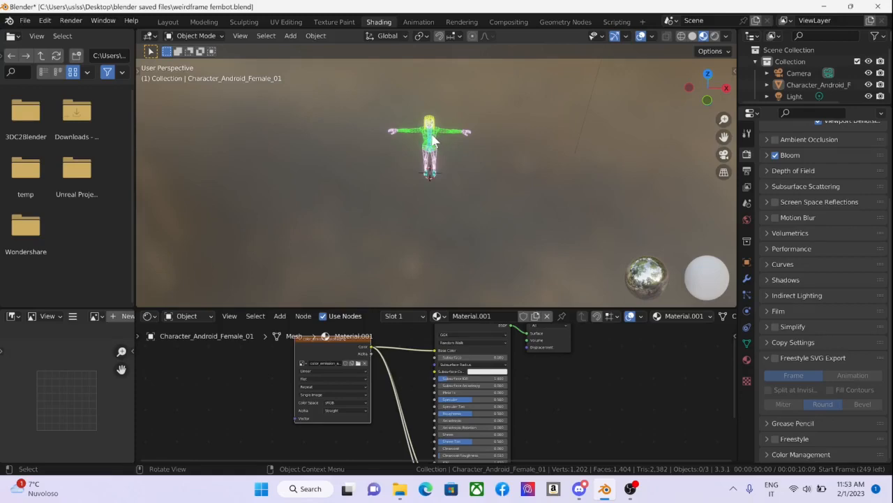
middle_drag(423, 141, 502, 130)
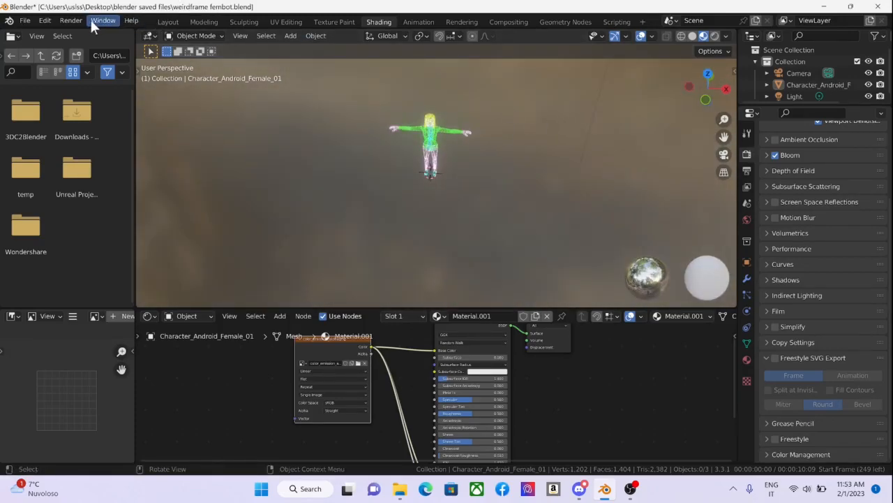
In the Layout workspace, look through the camera and set the output Resolution X to 1080 px
click(168, 21)
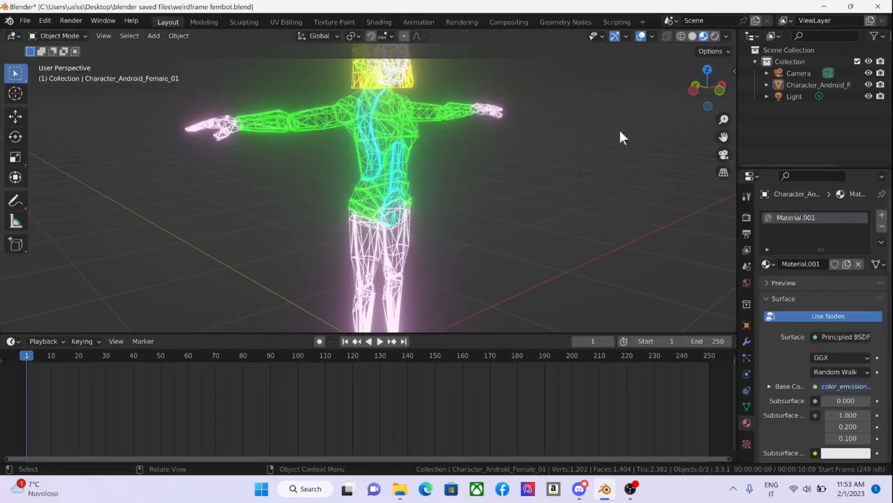
click(724, 157)
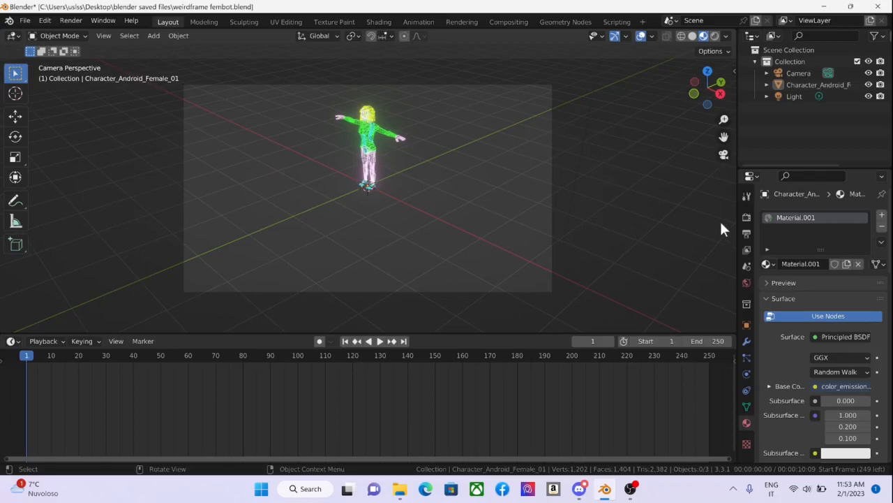
click(745, 216)
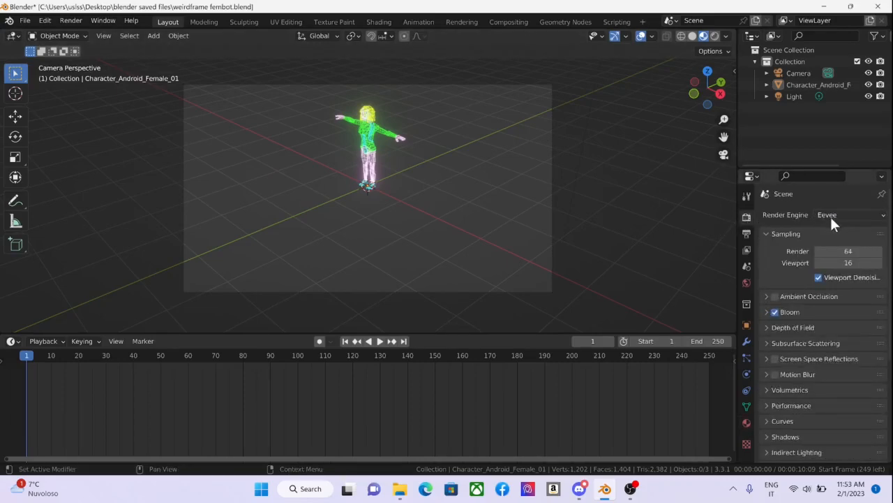
click(746, 233)
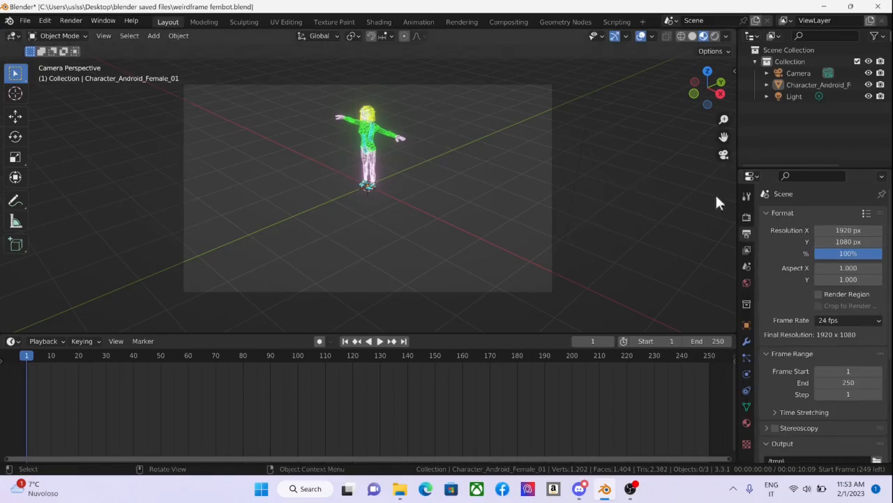
click(844, 230)
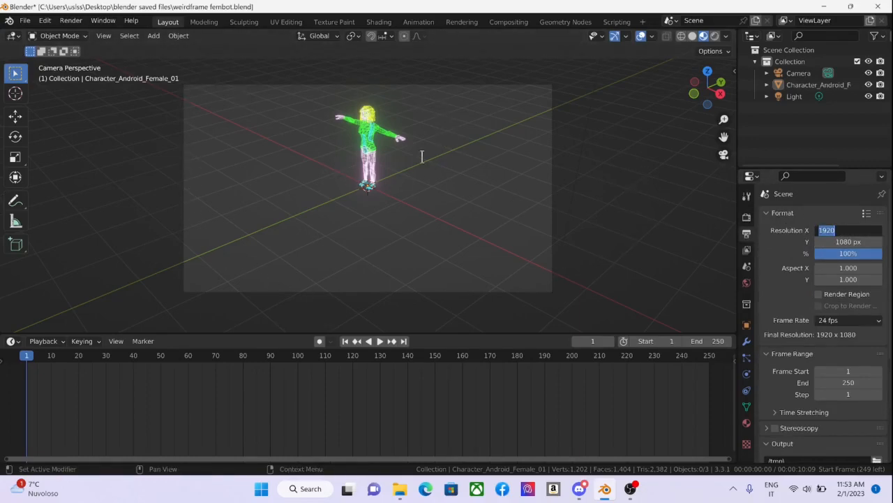
text(1080)
key(Return)
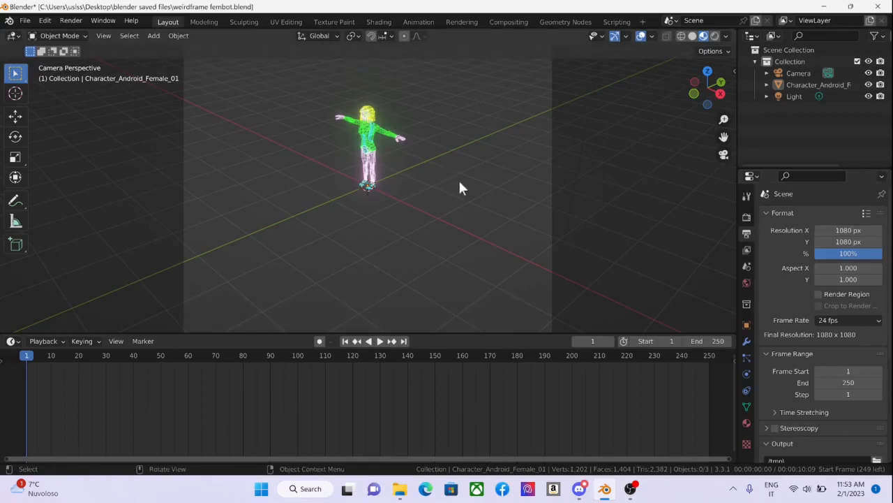
Select the camera by its frame and examine its lens and other camera data settings
click(551, 220)
scroll(530, 207, down, 3)
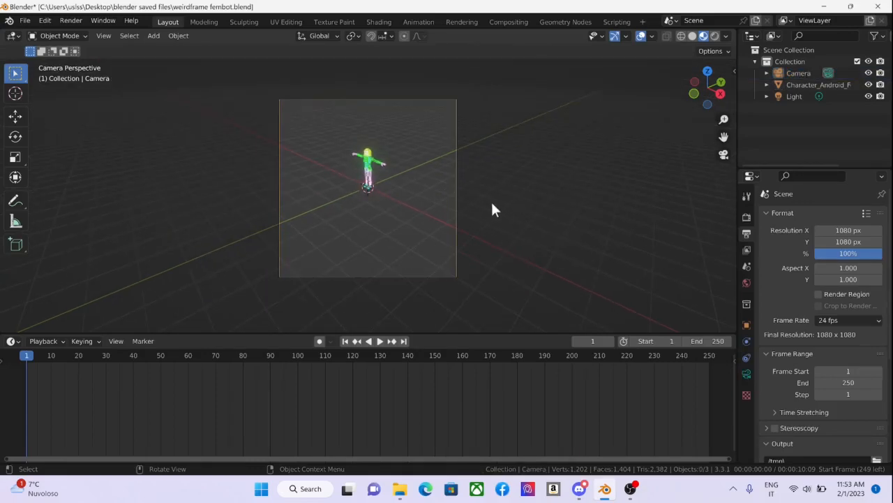
click(368, 171)
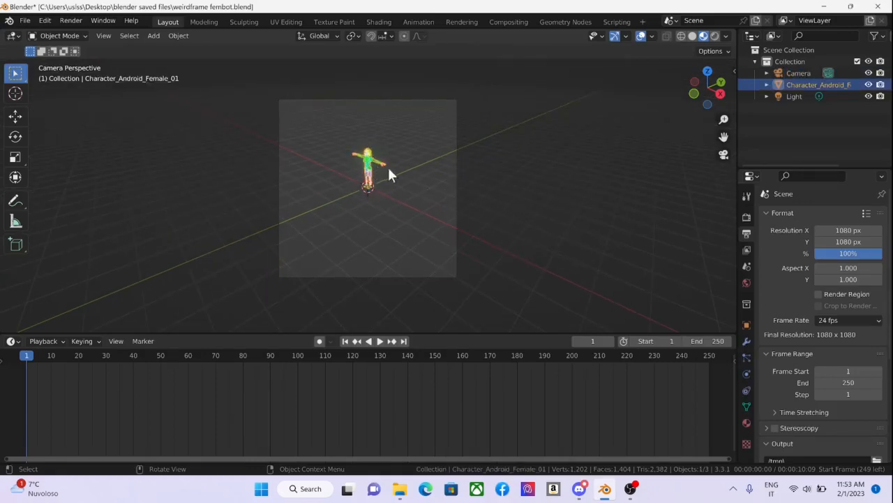
click(455, 158)
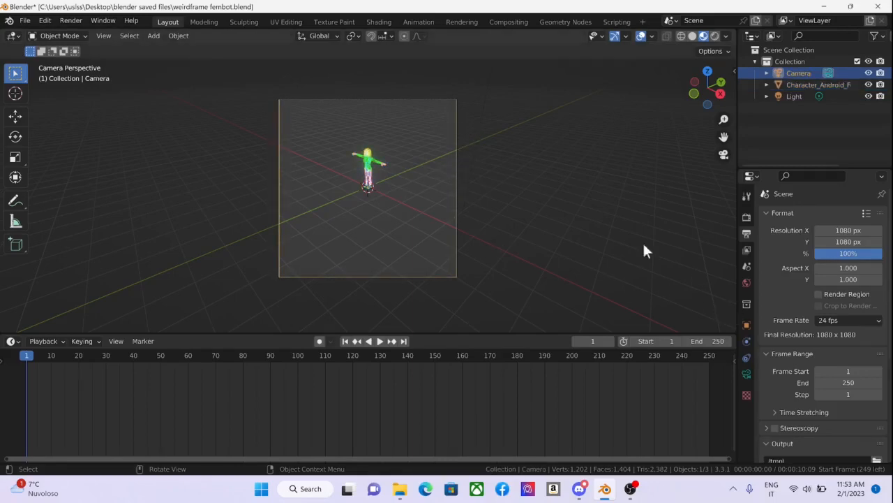
click(747, 373)
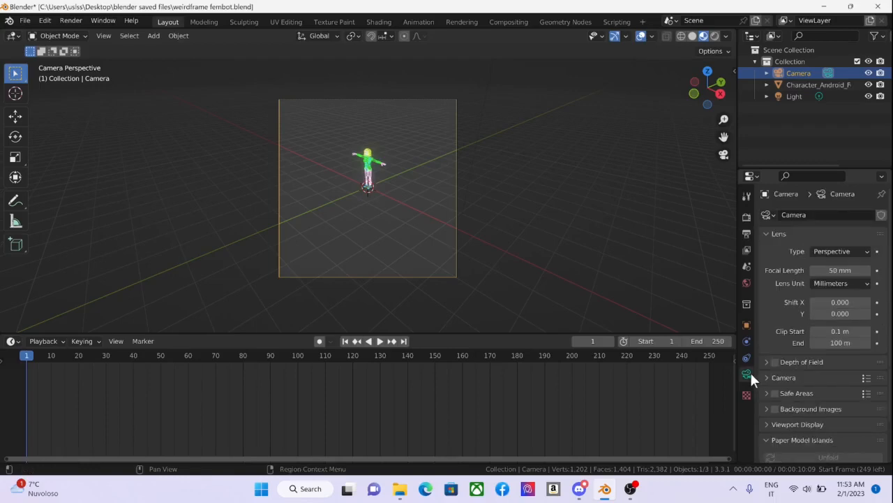
scroll(816, 373, down, 2)
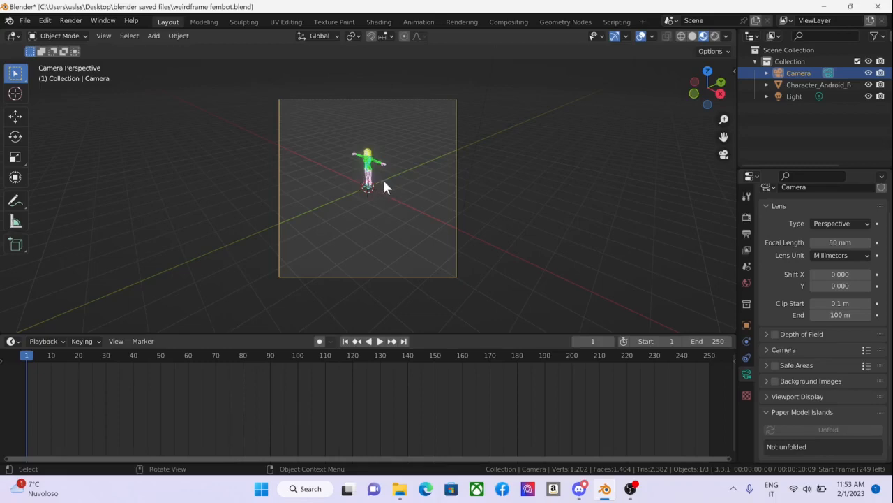
Try moving the camera along its different axes and place it closer to the character along its local Z axis
key(g)
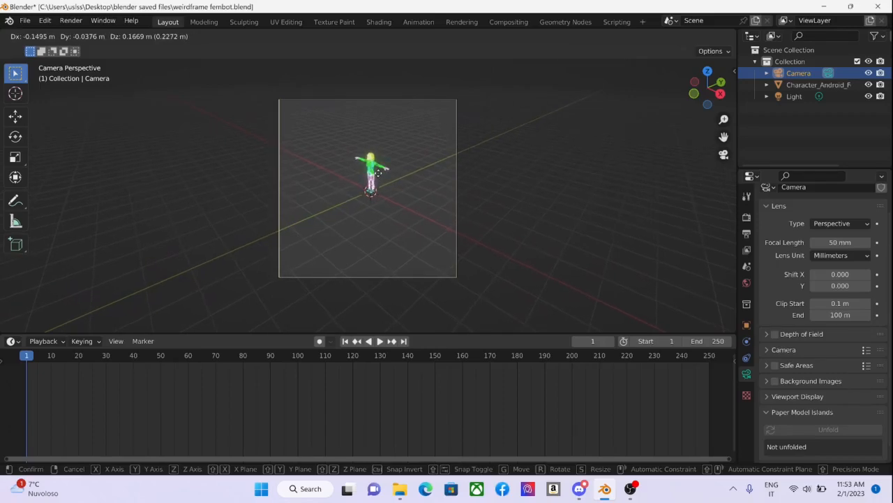
key(y)
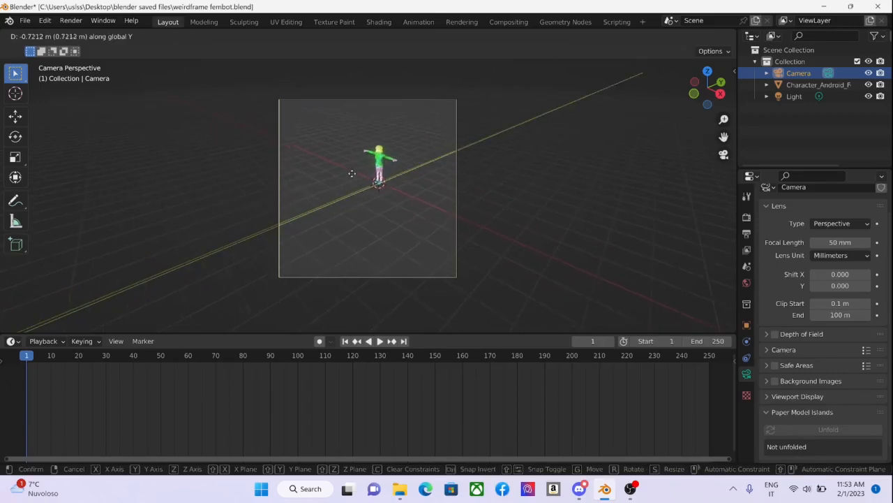
key(y)
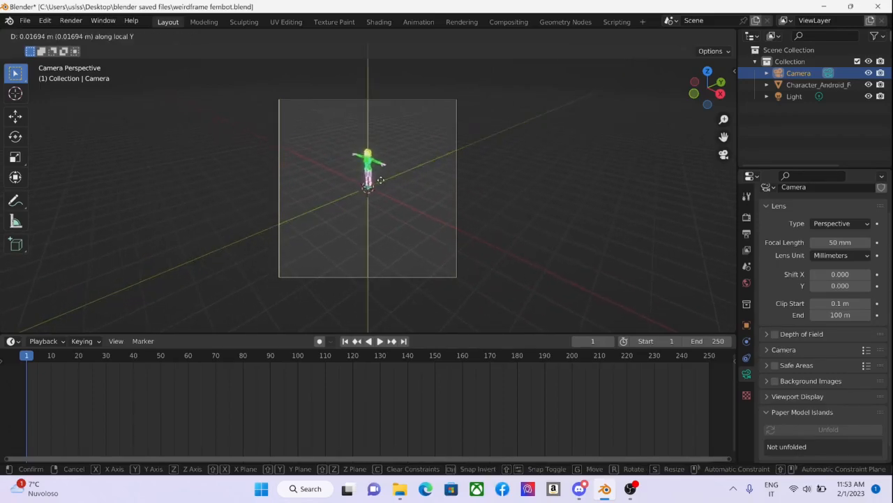
key(y)
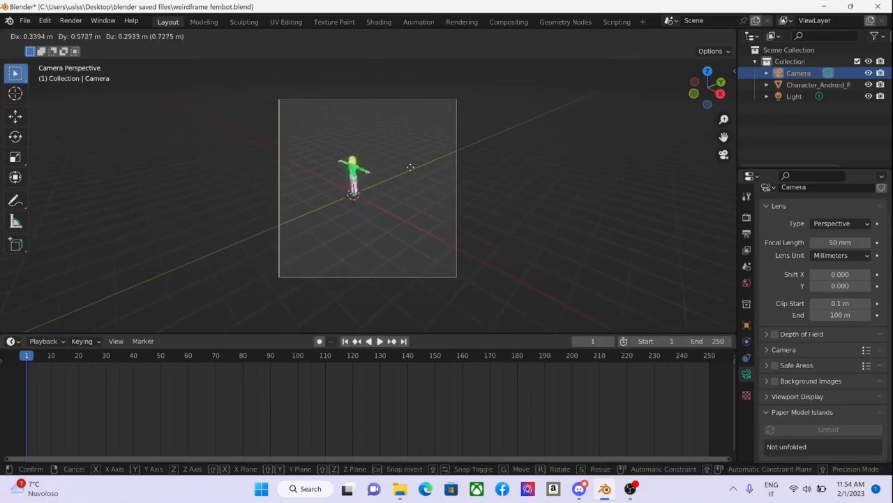
key(y)
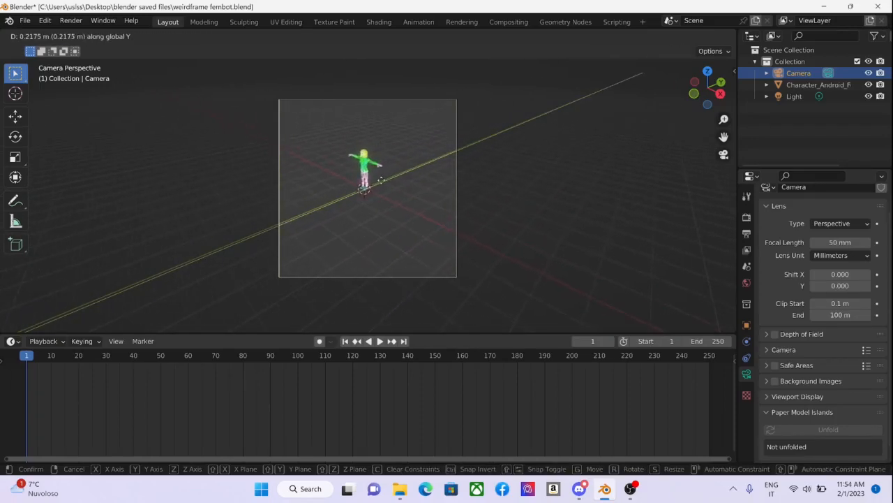
key(y)
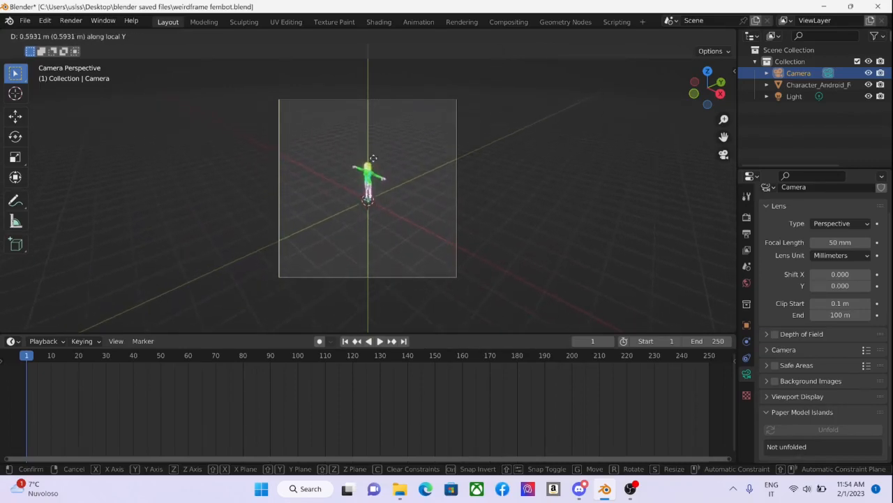
key(x)
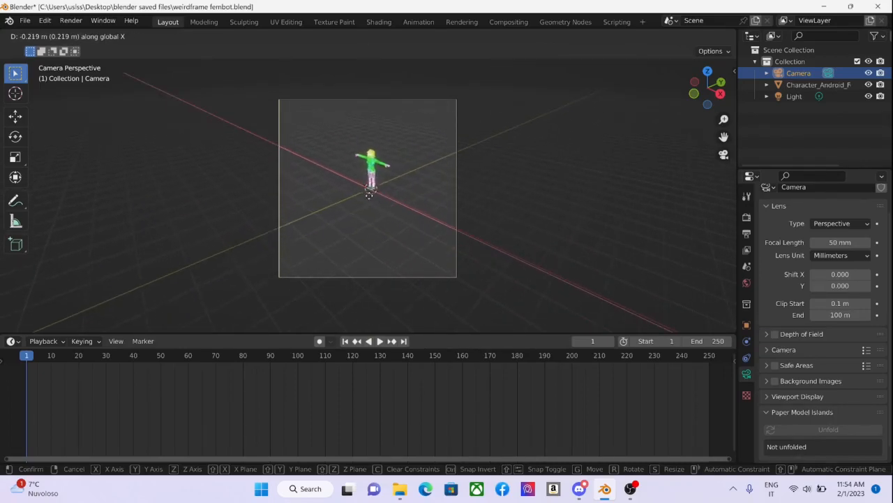
key(x)
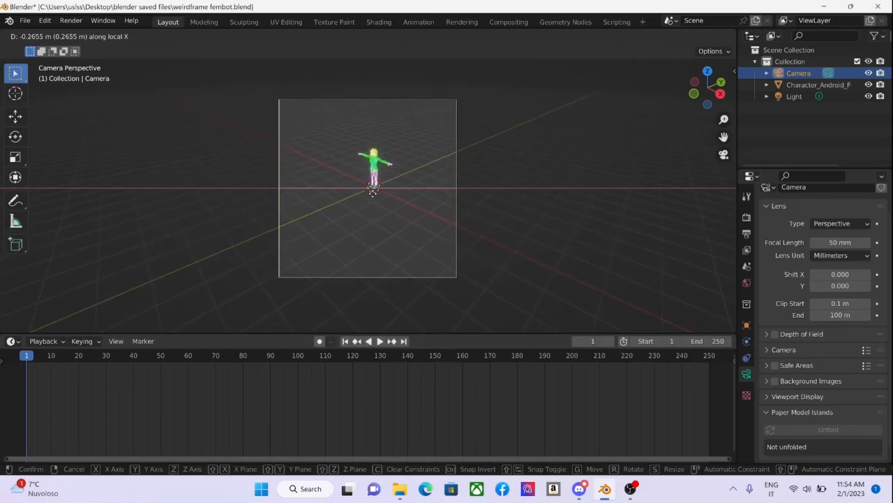
key(z)
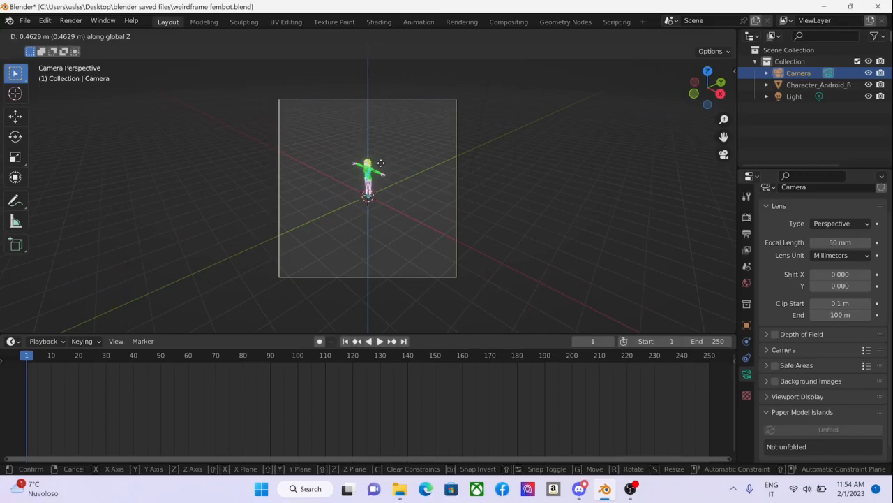
key(z)
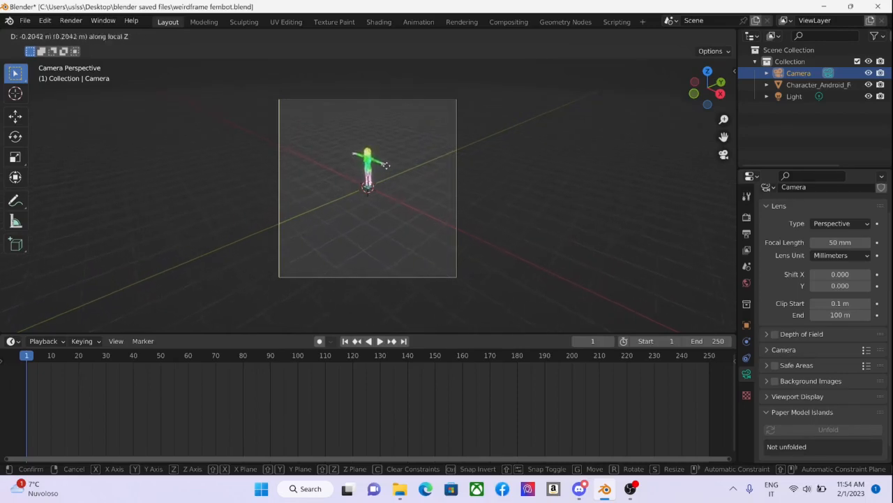
click(399, 164)
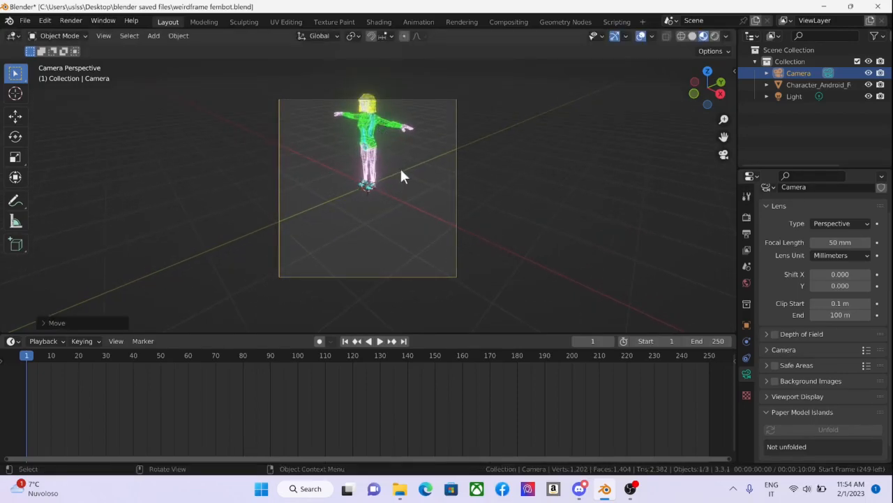
Raise the camera and move it further in along its local Z axis so the whole character fills the square frame
key(g)
click(401, 155)
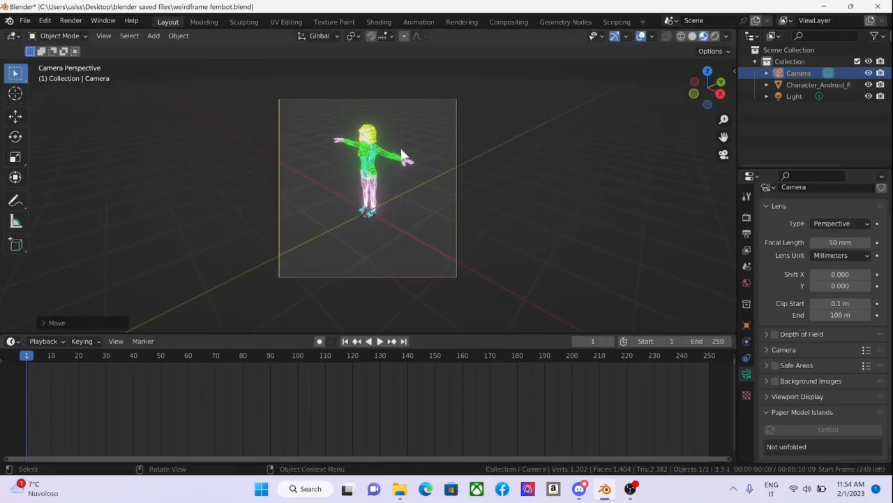
key(g)
key(z)
key(z)
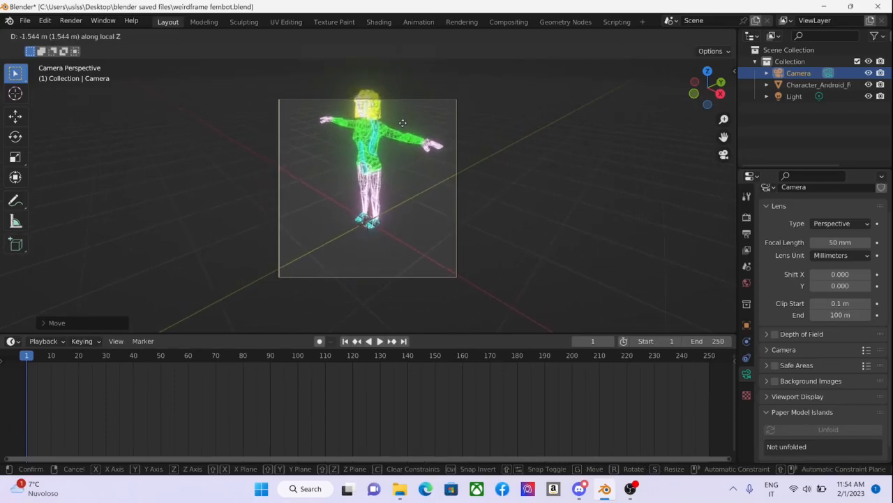
click(407, 129)
key(g)
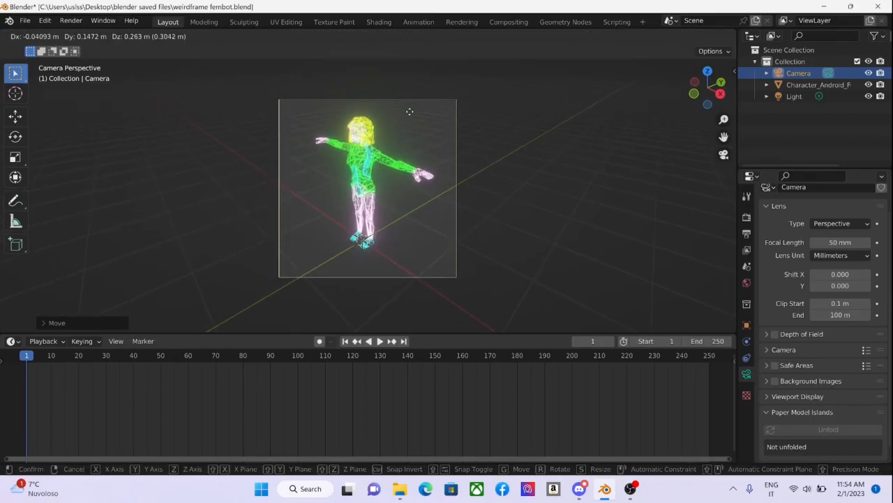
click(410, 113)
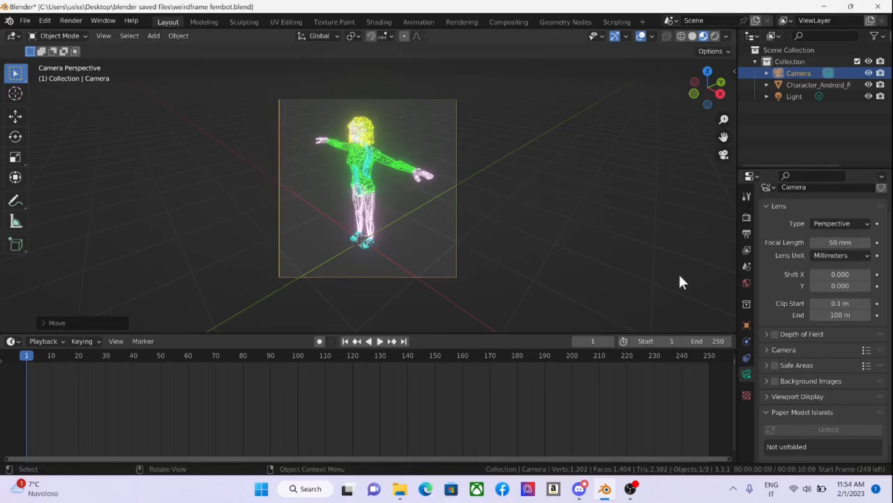
Leave the camera view, select the scene's point light and set its power to 10 W
click(363, 157)
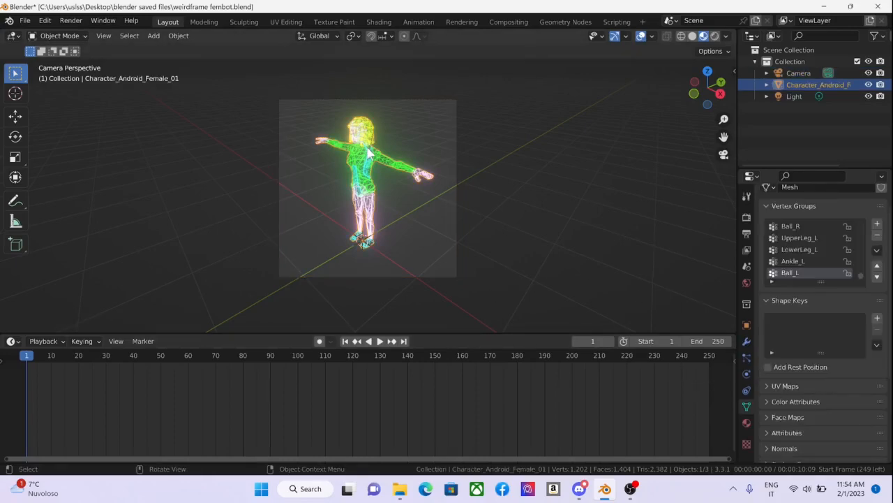
scroll(425, 175, down, 2)
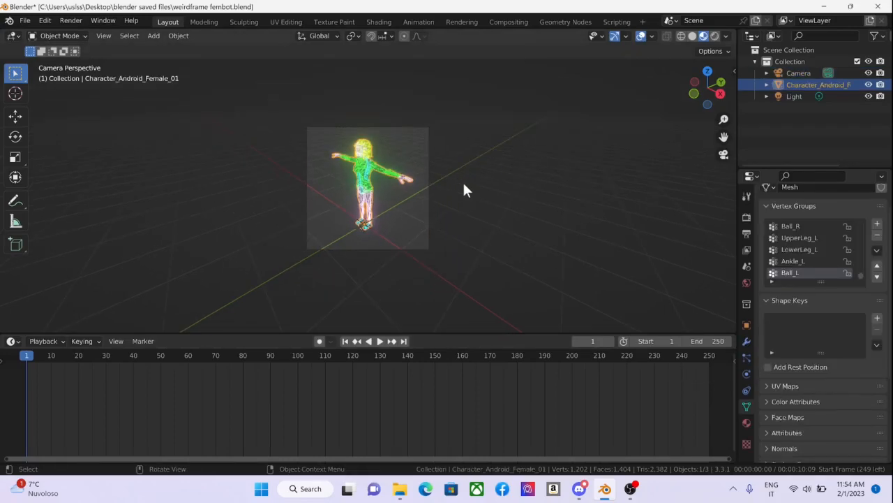
middle_drag(465, 185, 545, 182)
scroll(543, 176, down, 6)
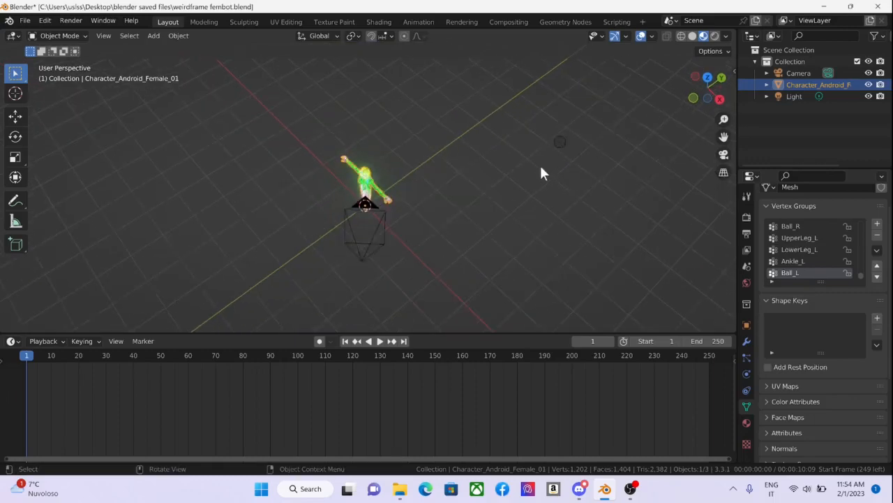
click(453, 169)
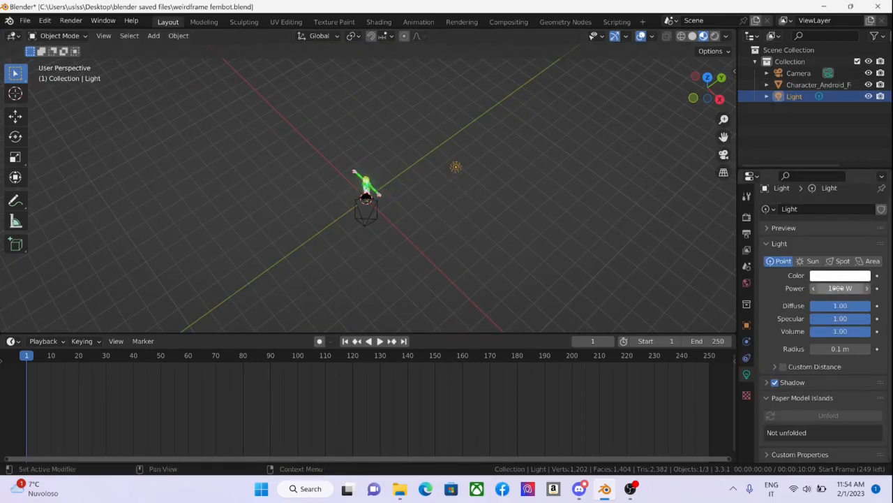
click(838, 288)
text(10)
key(Return)
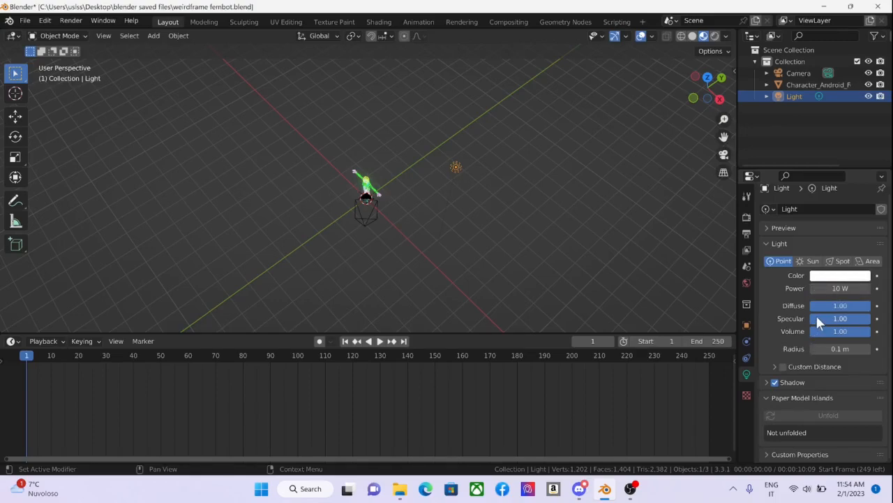
Set the point light's power to 10000 W and inspect the character from another angle
click(843, 288)
text(1)
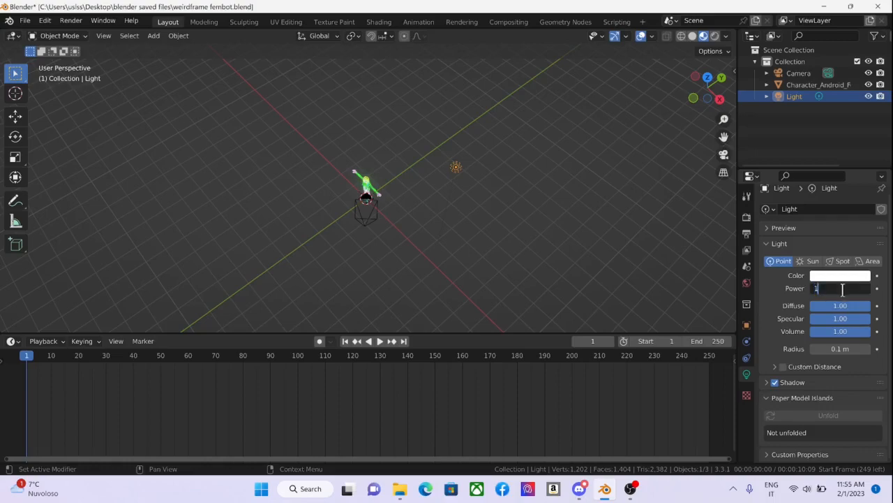
text(0000)
key(Return)
middle_drag(365, 193, 489, 189)
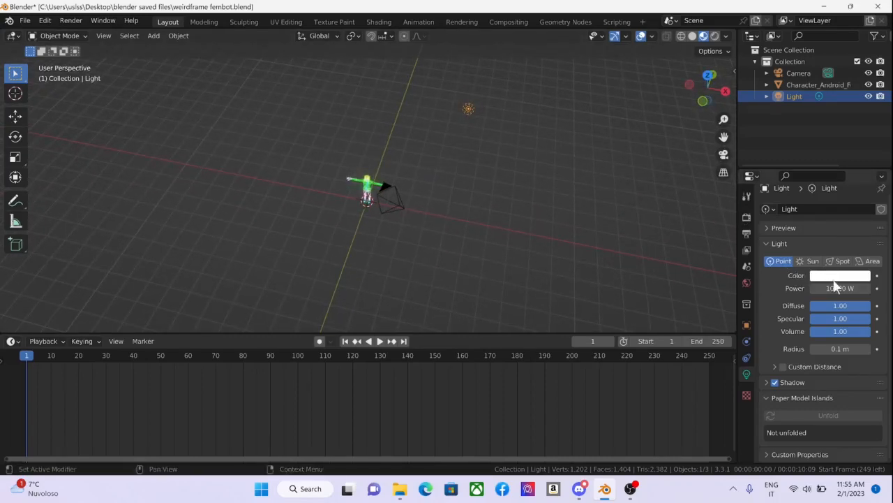
Set the point light's power to 1000 W
click(840, 288)
text(1)
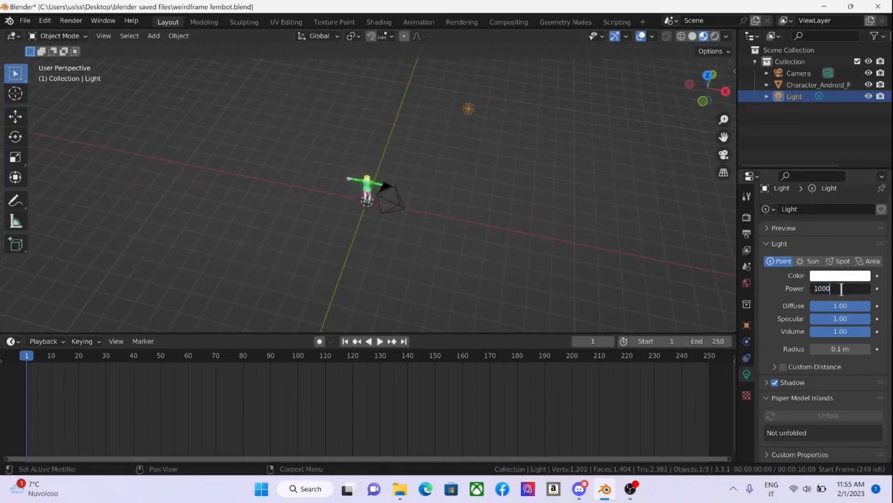
text(000)
key(Return)
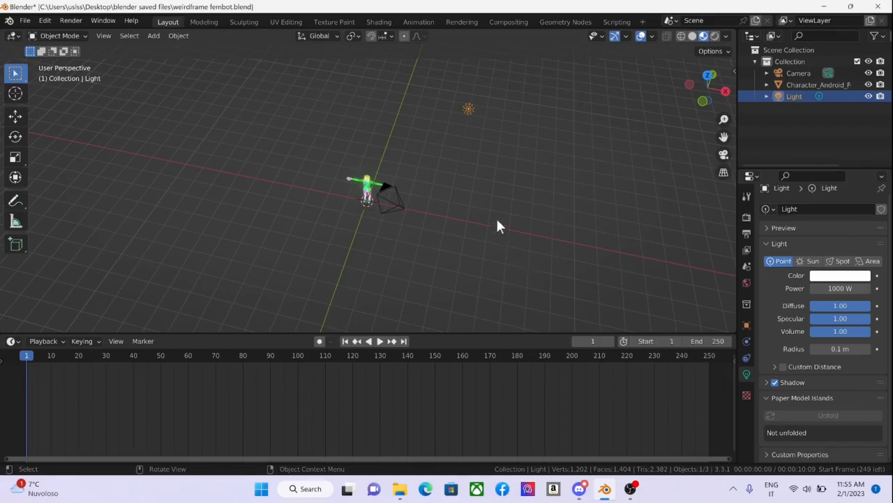
Move the point light in front of the character and lower it to about camera height
key(g)
click(326, 318)
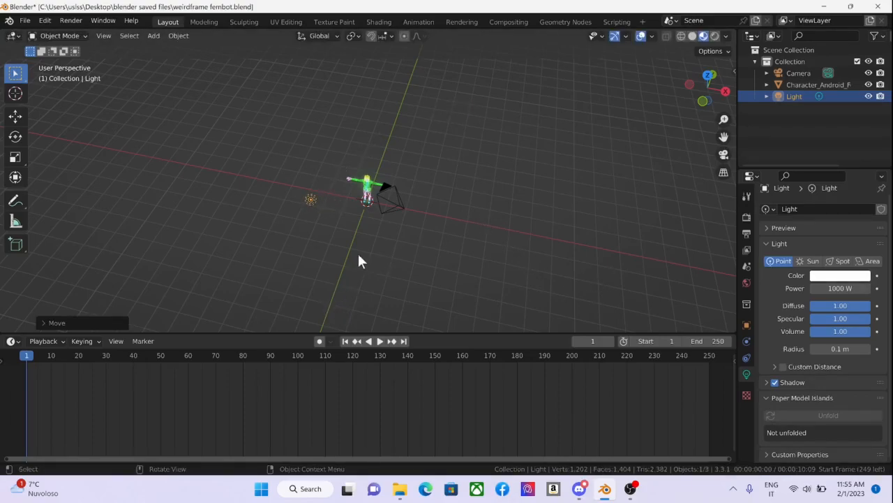
middle_drag(359, 261, 493, 171)
middle_drag(475, 247, 409, 261)
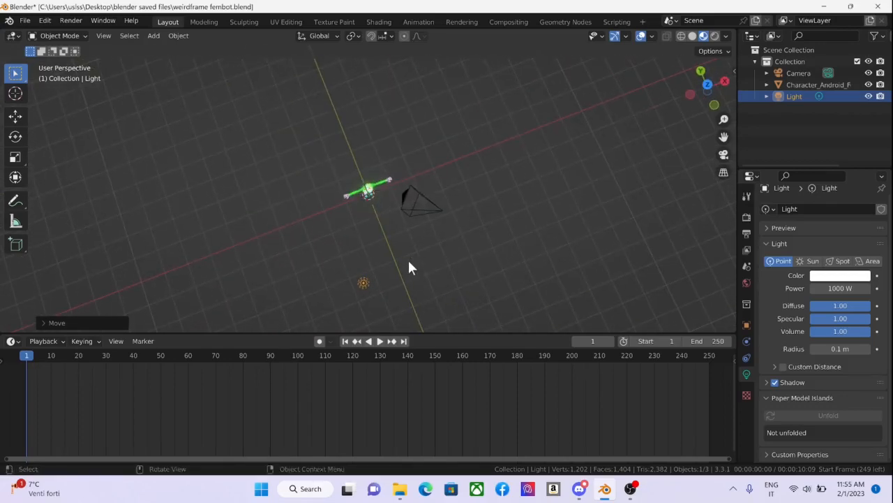
key(g)
click(444, 230)
middle_drag(444, 231, 514, 117)
key(g)
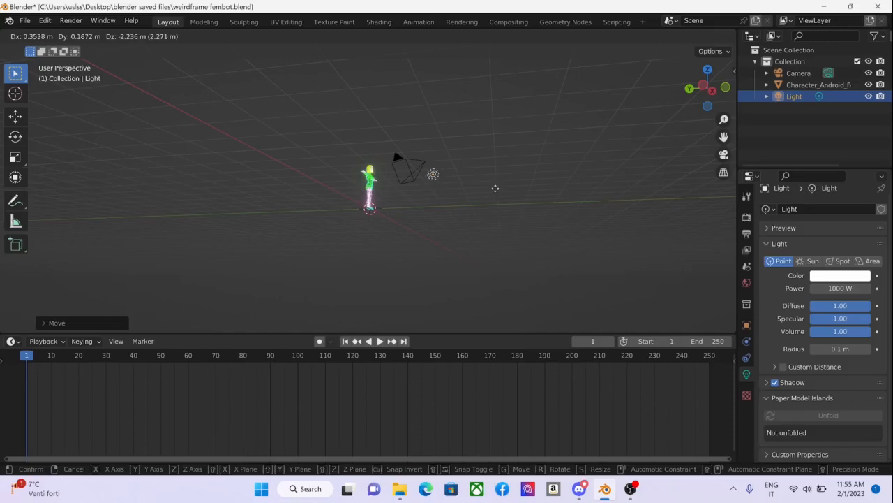
click(460, 192)
Show the viewport in rendered shading and reposition the point light in front of the character beside the camera
click(714, 37)
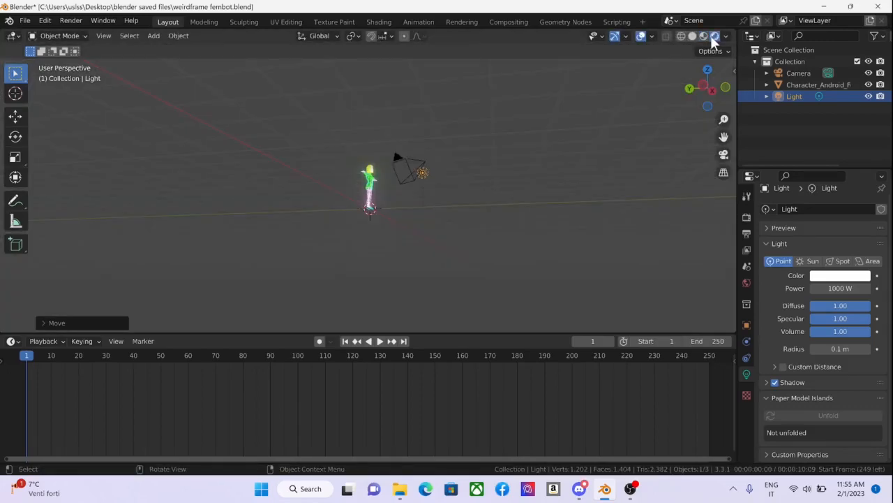
scroll(366, 222, up, 2)
scroll(367, 222, up, 2)
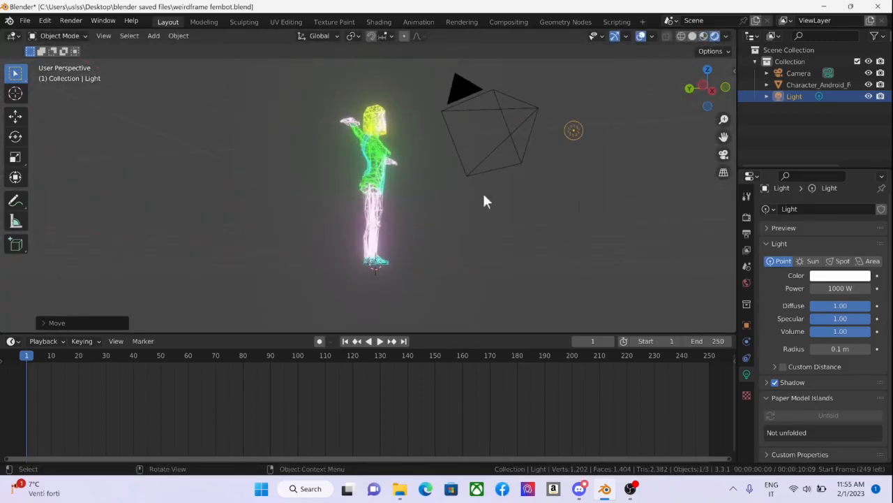
key(g)
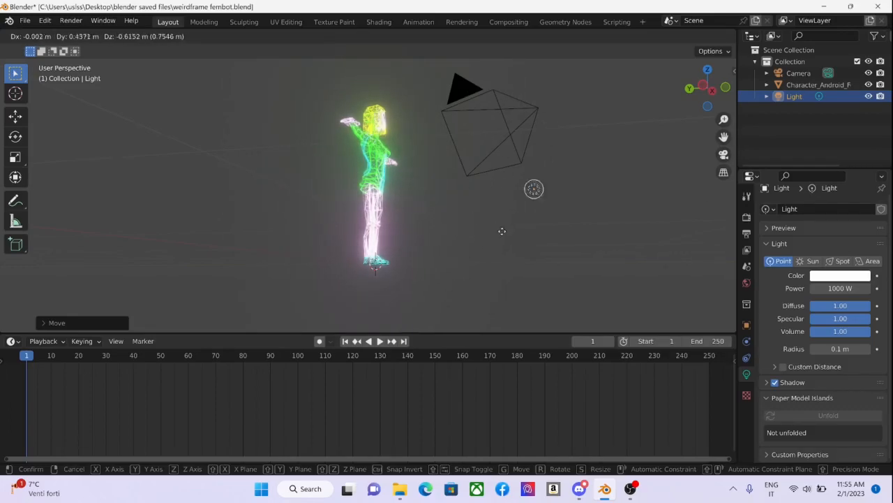
click(603, 130)
middle_drag(603, 130, 469, 214)
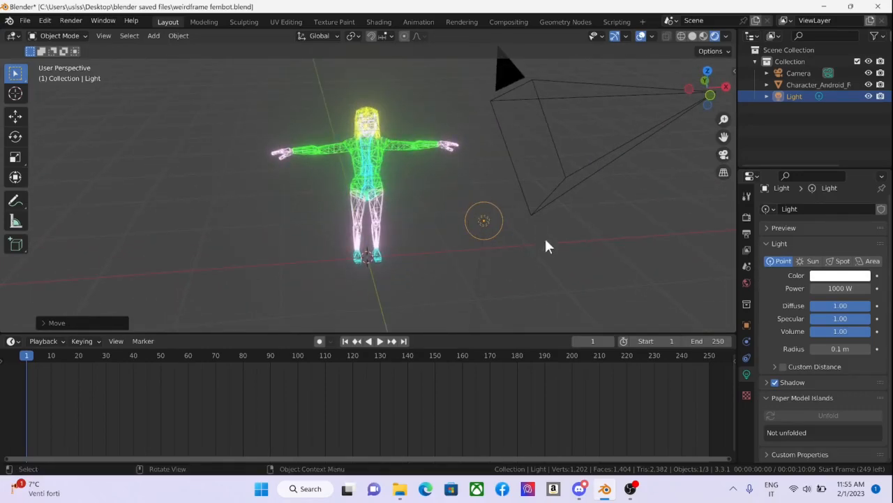
Select the character and choose 24 fps as the frame rate in the scene's output format settings
click(381, 156)
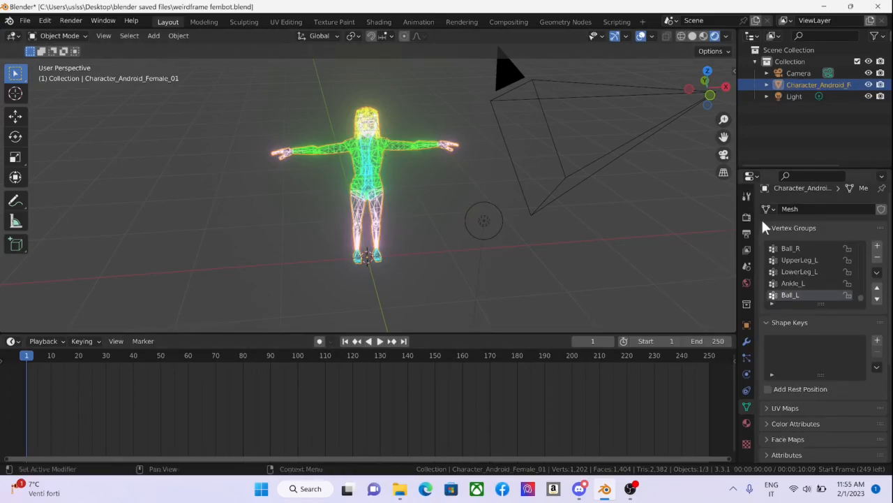
click(746, 233)
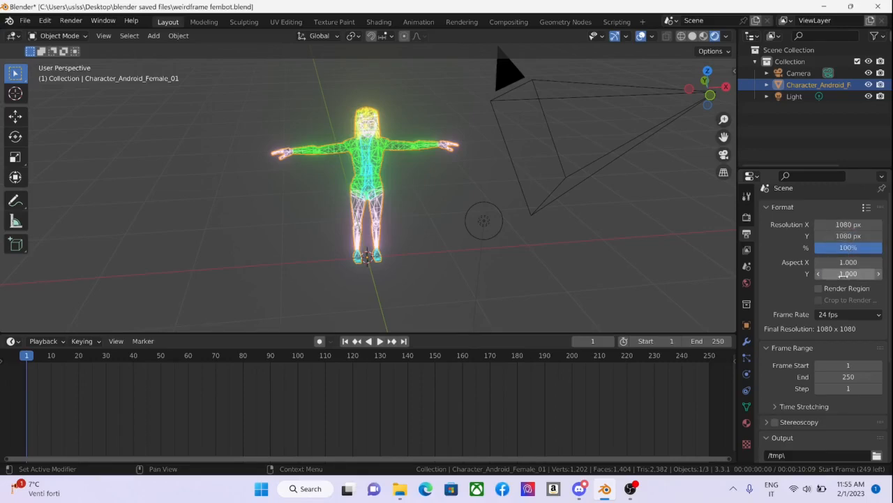
click(828, 314)
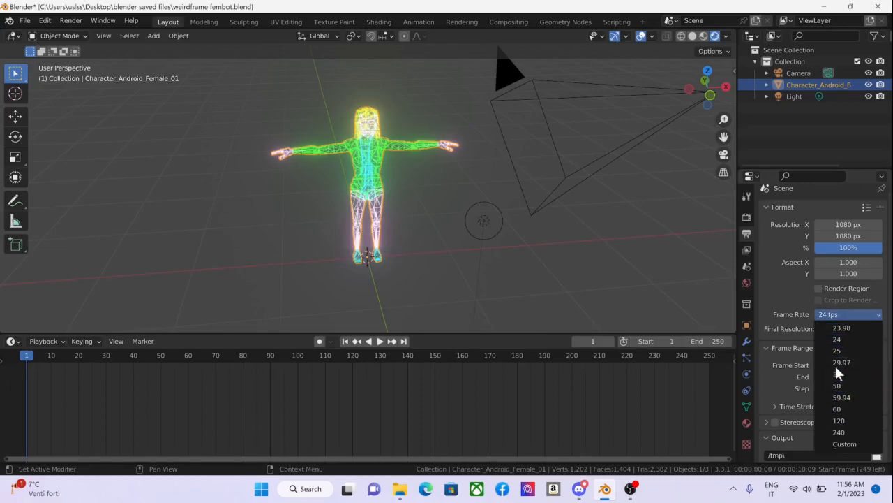
click(844, 339)
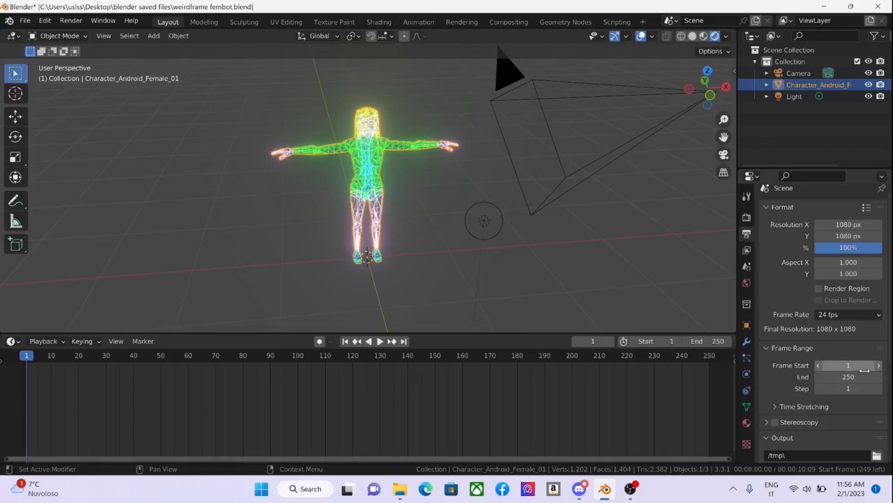
Browse from the render output path to New folder on the desktop and examine the files it contains
scroll(867, 373, down, 2)
scroll(840, 368, down, 1)
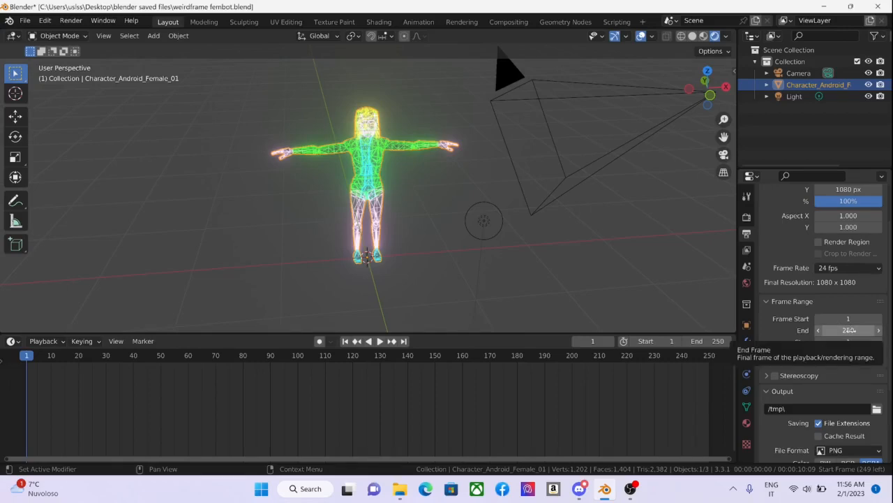
scroll(838, 395, down, 2)
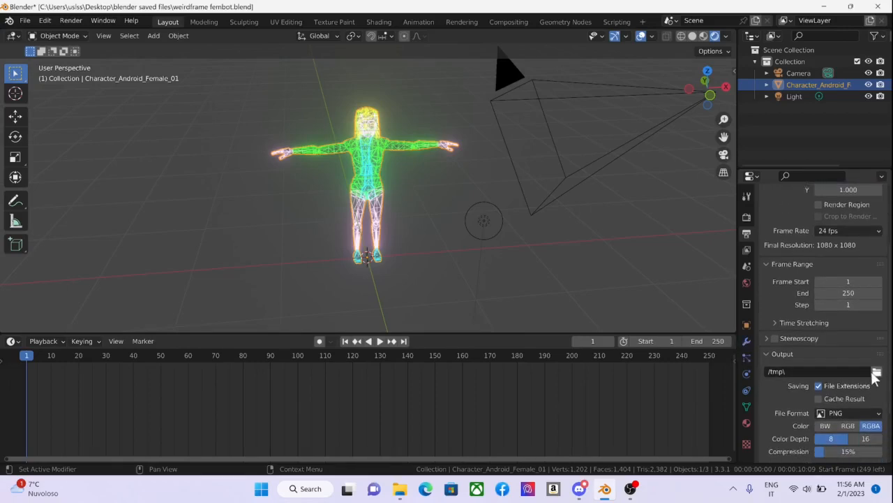
click(876, 371)
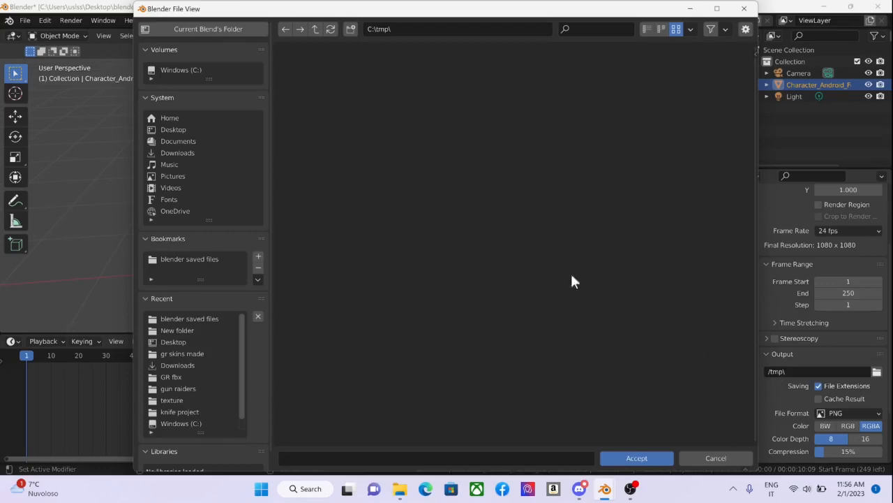
click(185, 329)
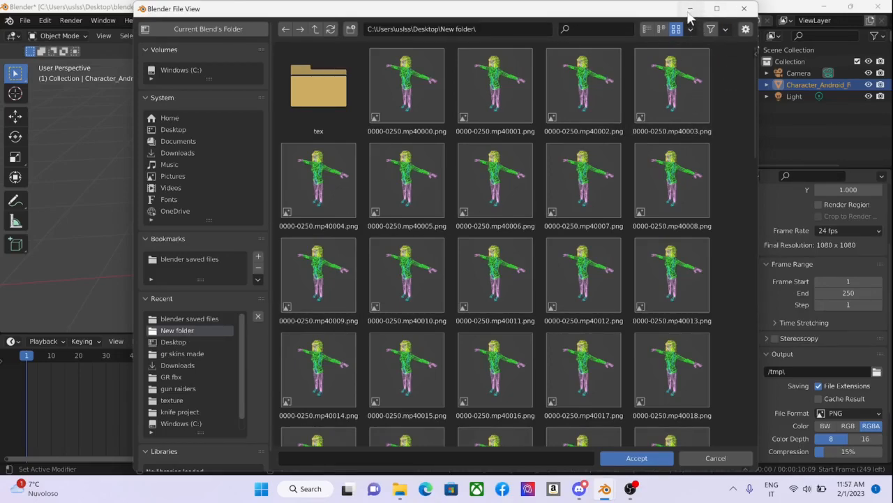
click(693, 8)
Switch to File Explorer and delete the old 0000-0250.mp4 frame images from the desktop's New folder, keeping the tex folder and the Character_Ancient_Warrior_01 textures
mouse_move(400, 490)
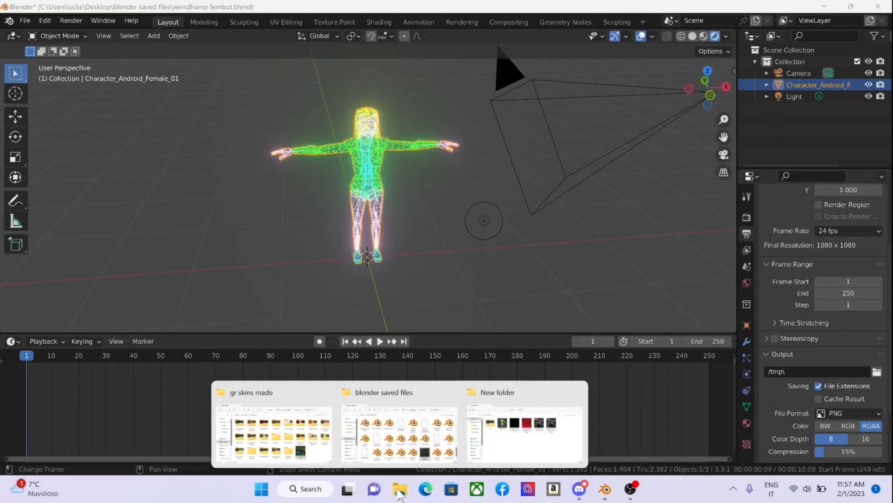
click(384, 429)
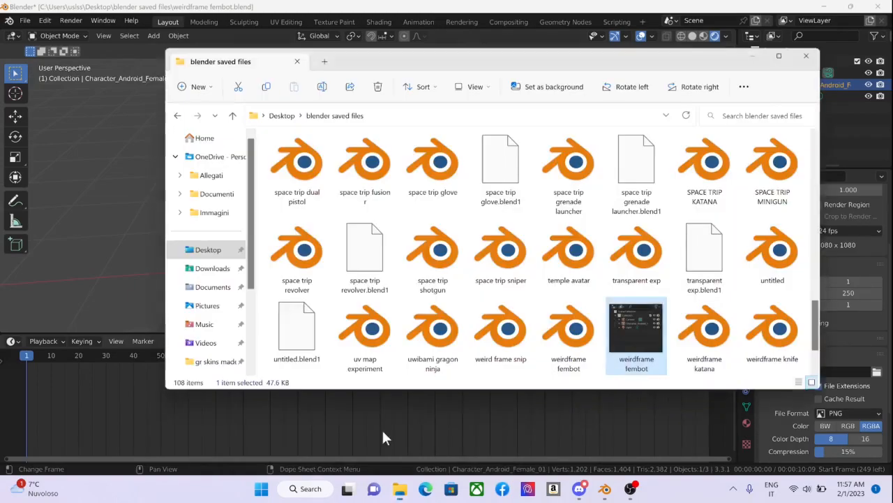
click(233, 115)
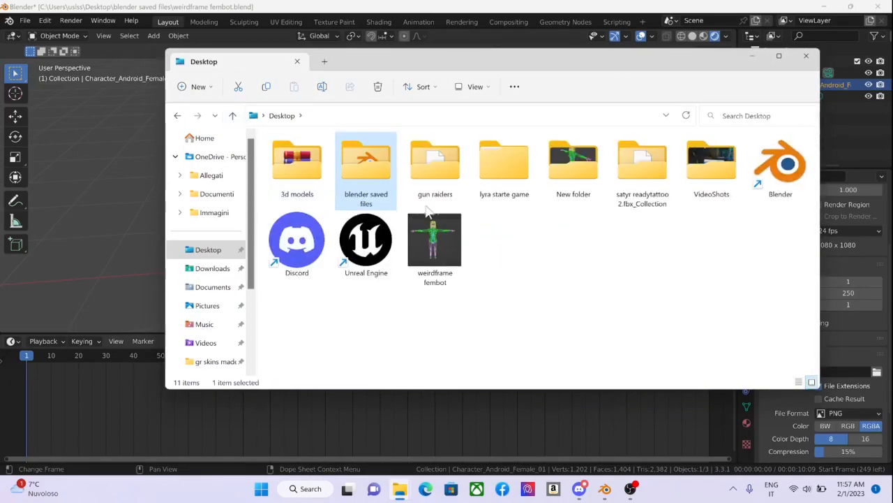
double_click(564, 183)
drag(803, 152, 370, 262)
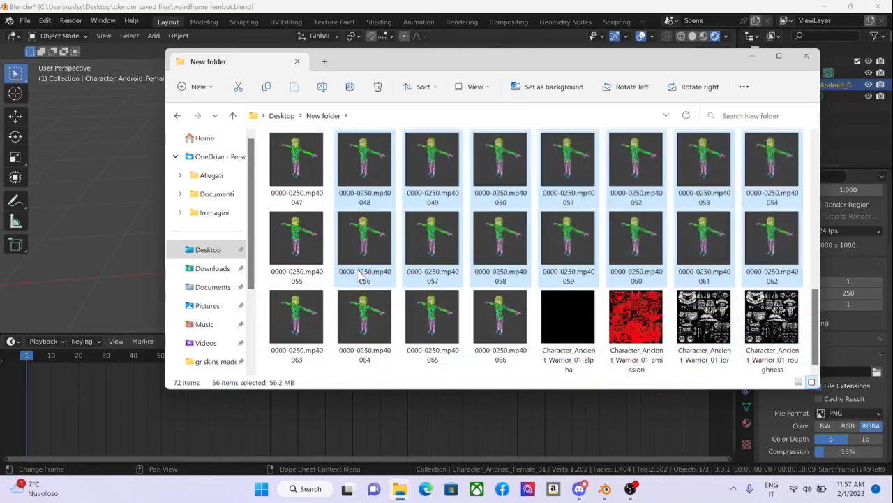
click(378, 87)
drag(816, 162, 334, 171)
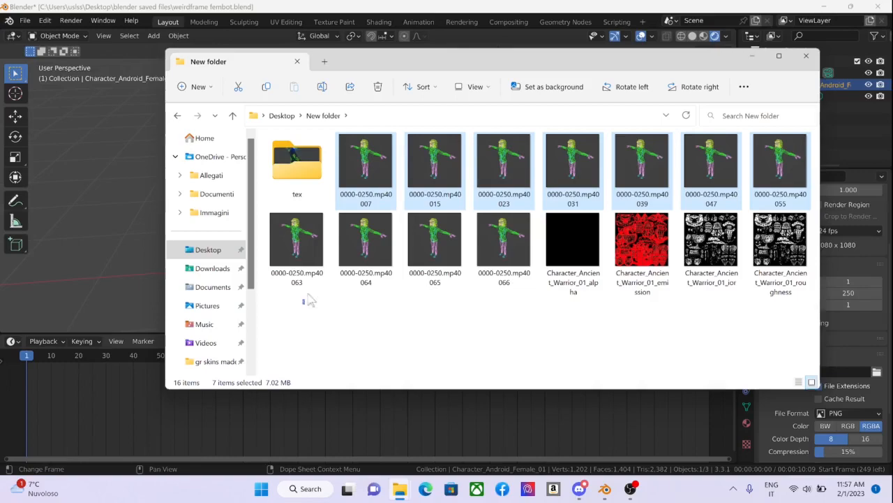
ctrl+drag(303, 301, 524, 213)
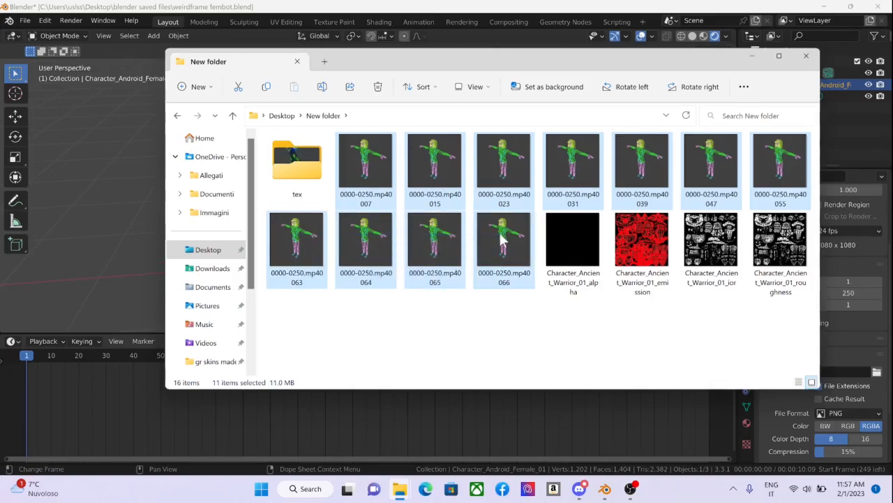
click(378, 87)
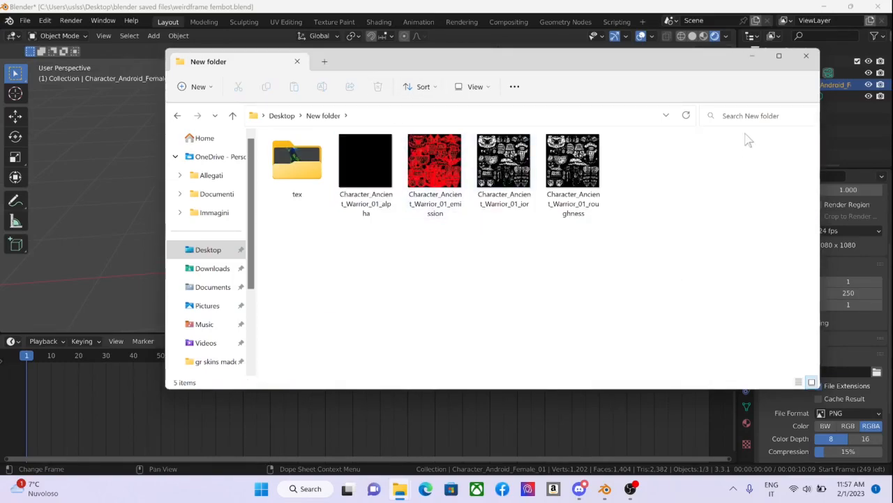
click(751, 56)
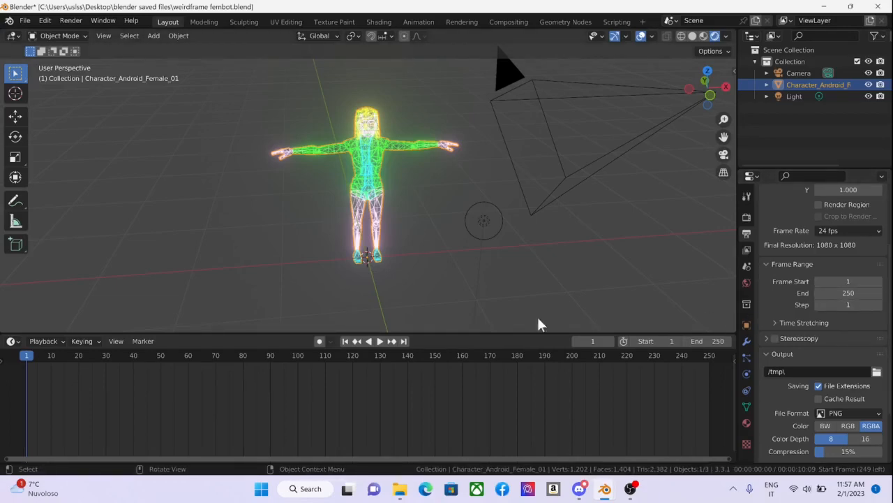
Try the scene's start frame at 0 and at 1, jumping the playhead to the start of the range
click(357, 342)
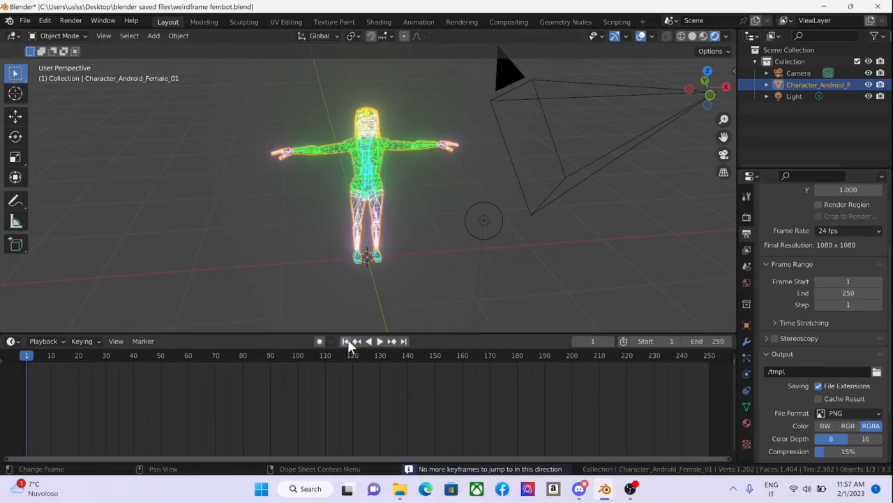
click(820, 281)
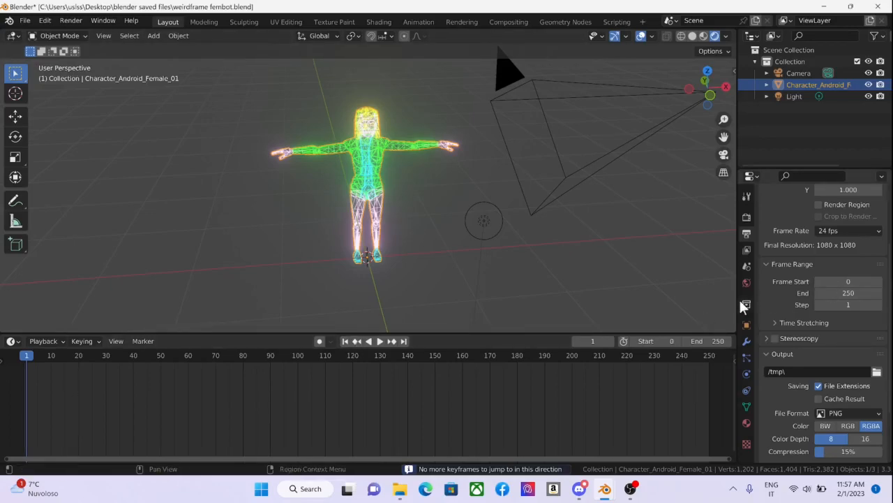
click(345, 341)
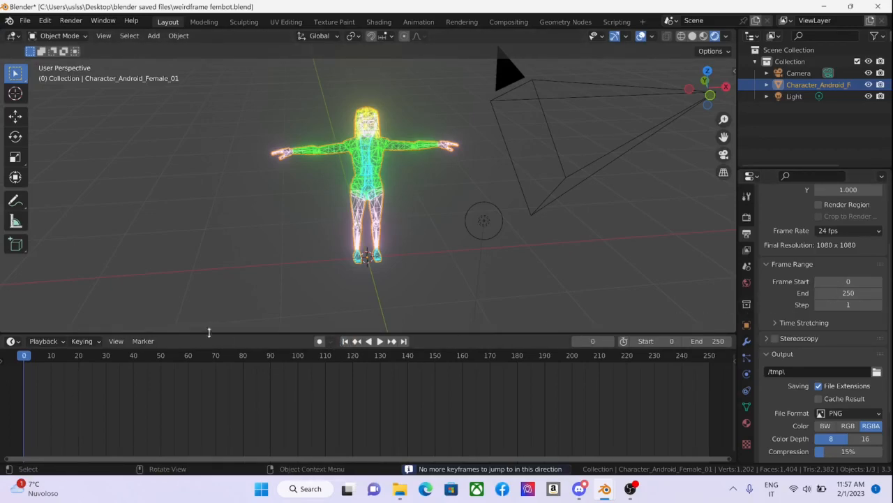
click(879, 281)
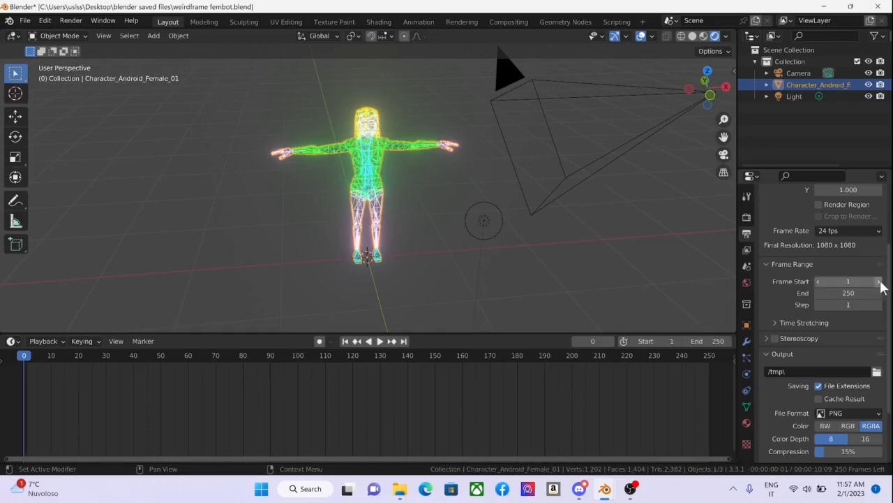
click(345, 340)
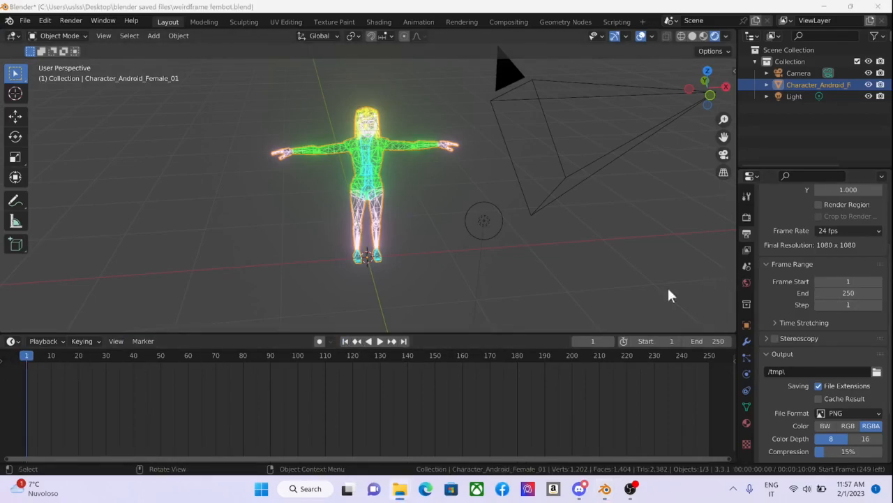
click(818, 280)
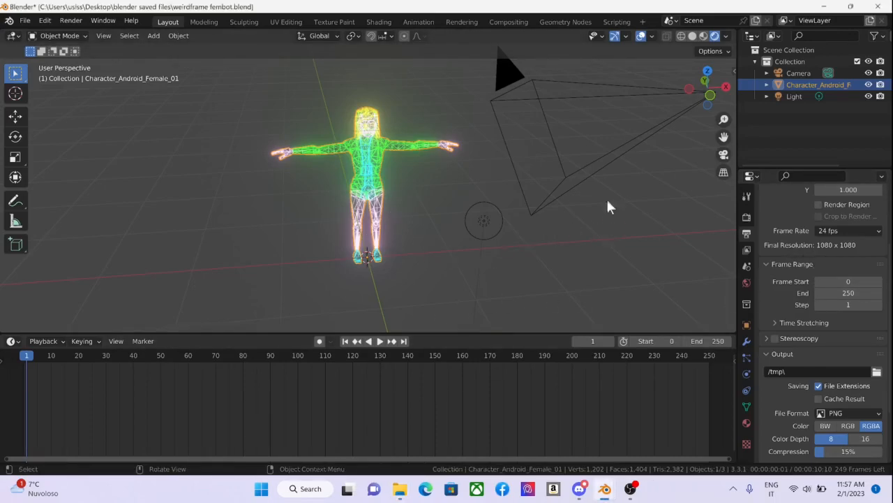
click(880, 281)
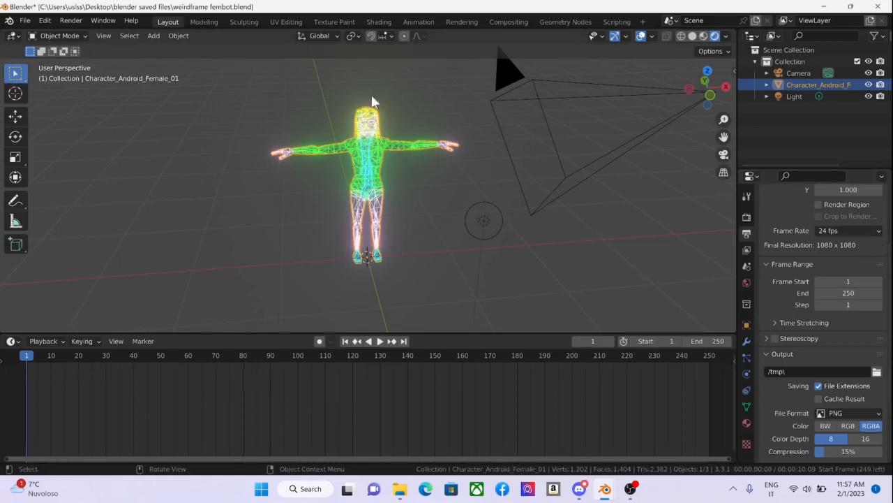
Set the scene's start frame to 0 and move the playhead to frame 0
click(818, 280)
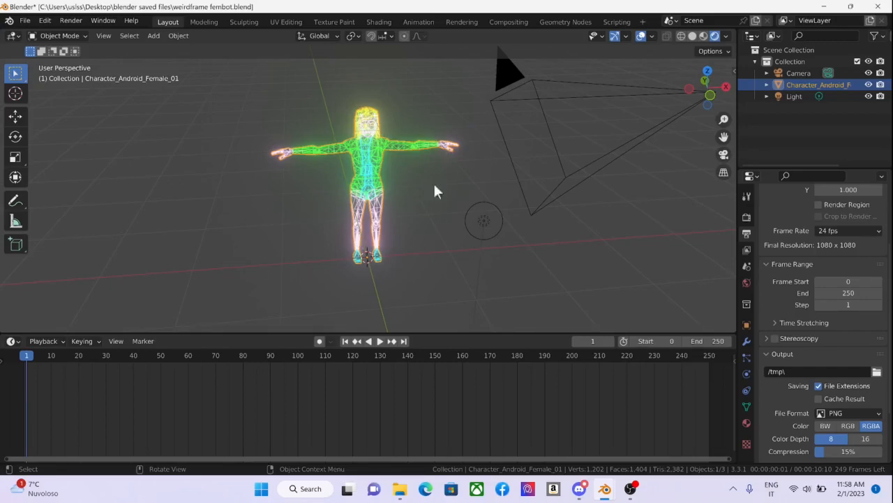
click(24, 357)
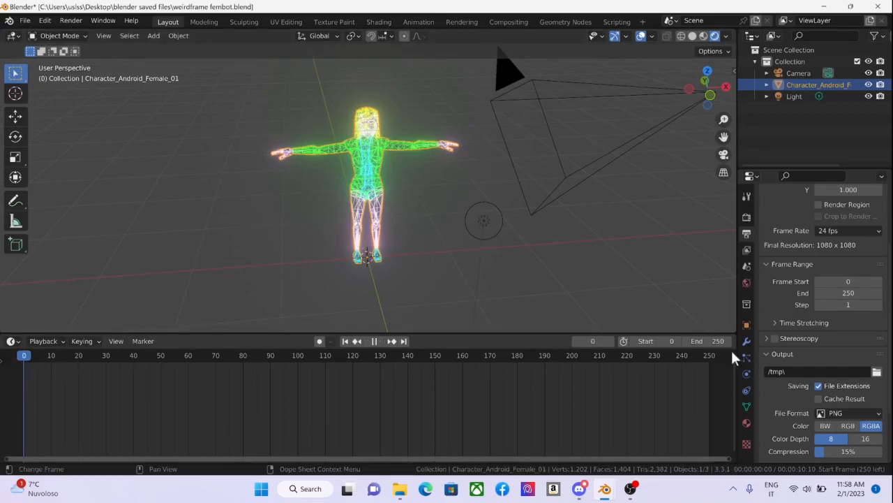
Refresh the output file browser and set the render output path to New folder on the desktop
click(876, 372)
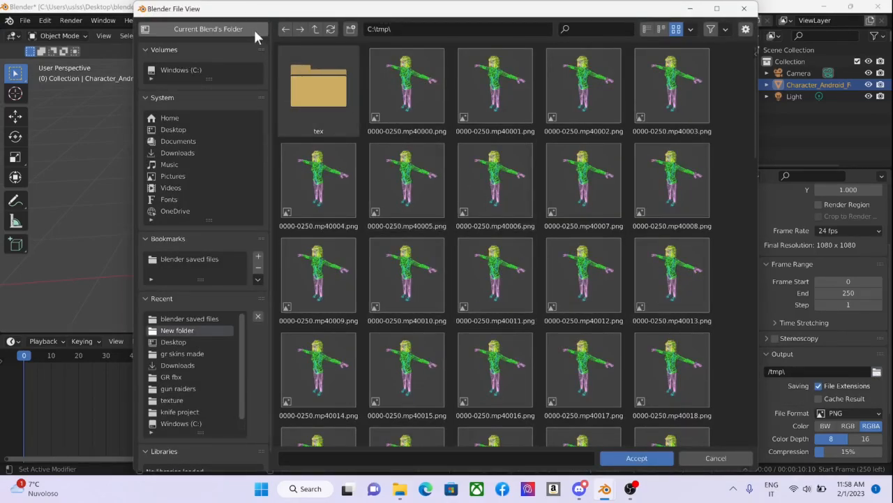
click(331, 29)
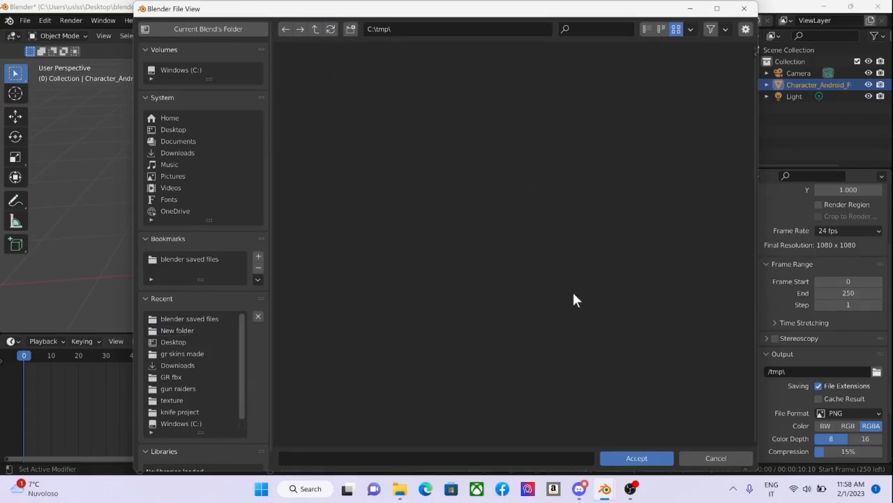
click(189, 330)
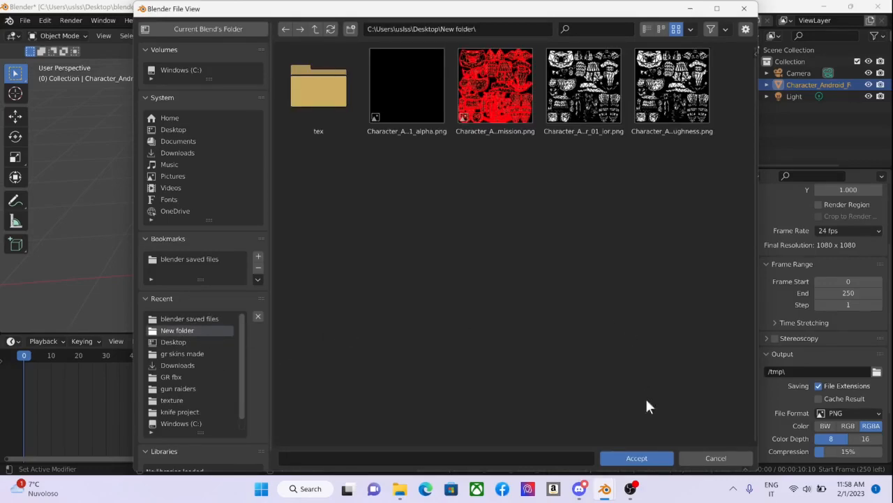
click(633, 459)
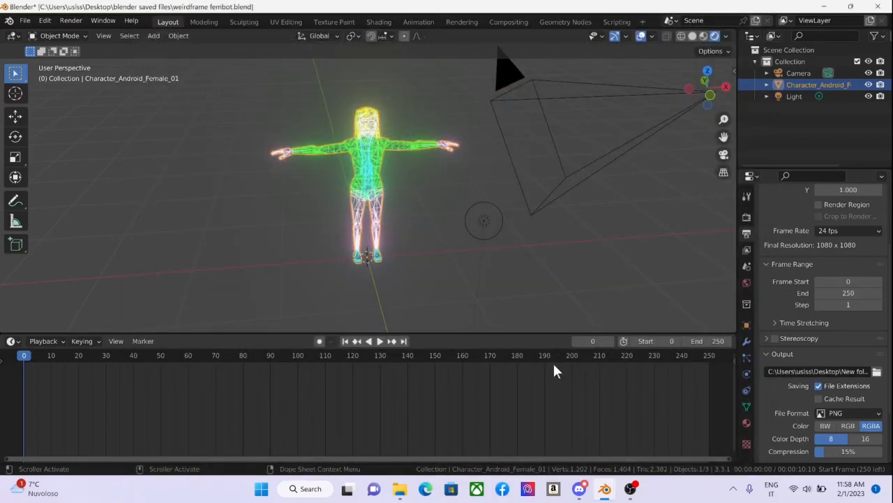
Expand the Post Processing section and review the image output and pipeline settings
scroll(842, 394, down, 3)
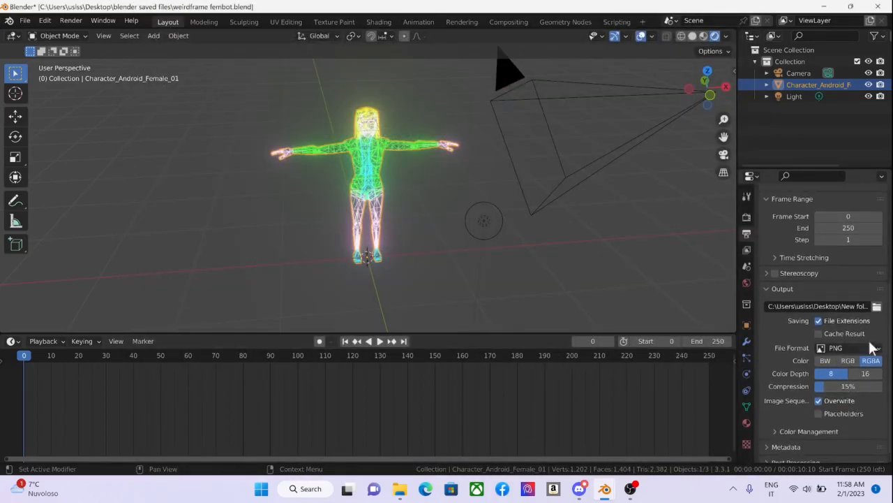
scroll(845, 396, down, 1)
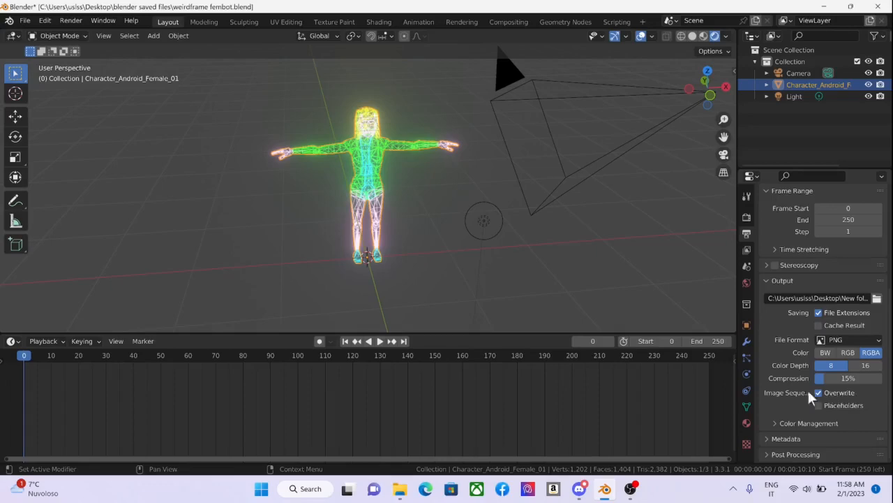
click(769, 455)
scroll(789, 449, down, 2)
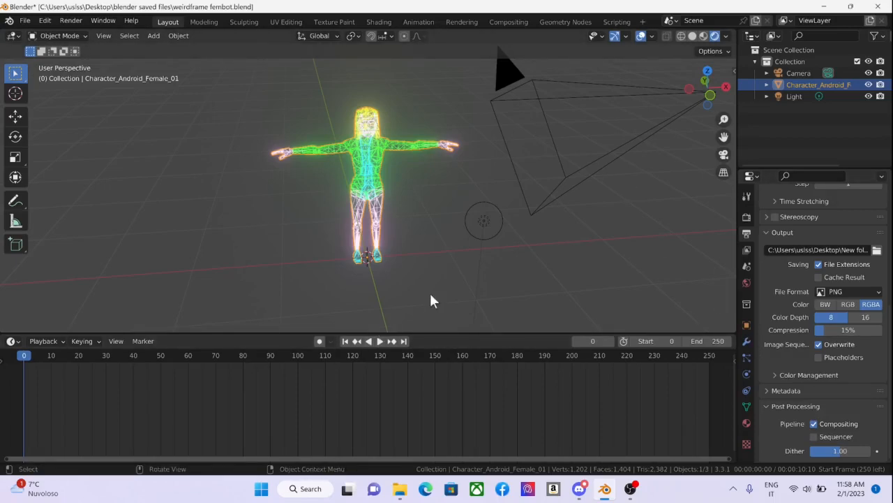
scroll(837, 335, up, 4)
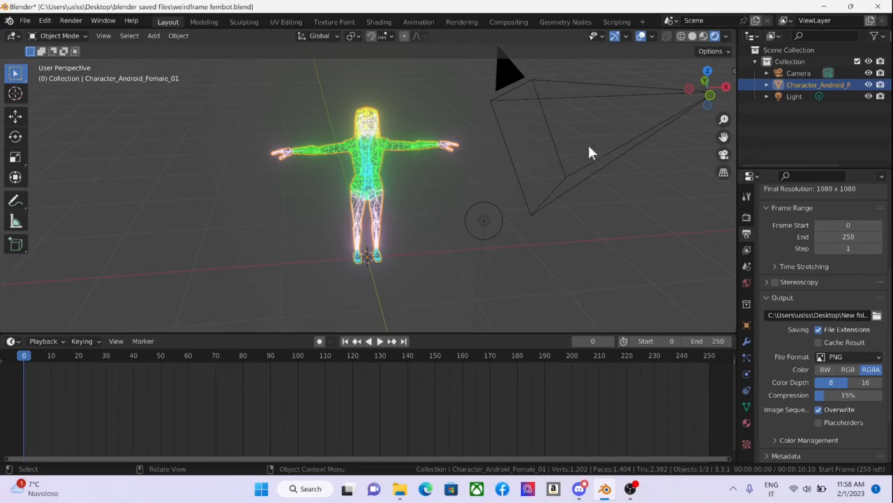
View the scene through the camera and enable auto keying for the animation
click(716, 153)
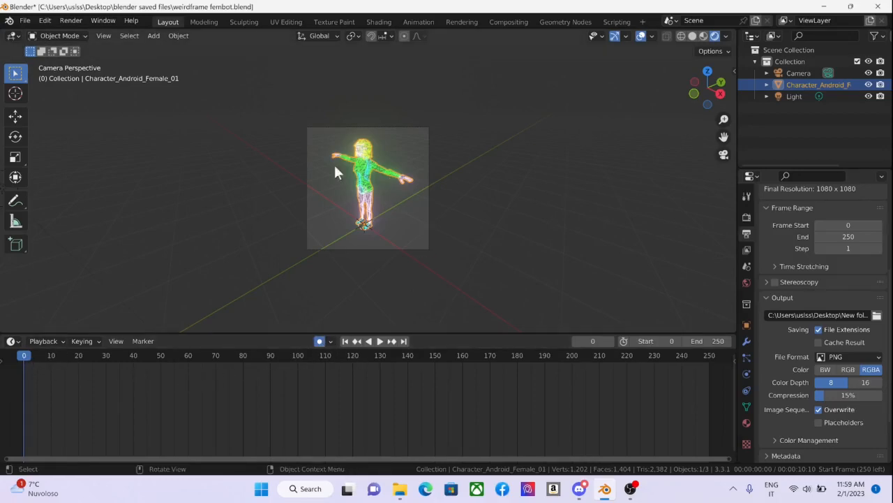
click(335, 341)
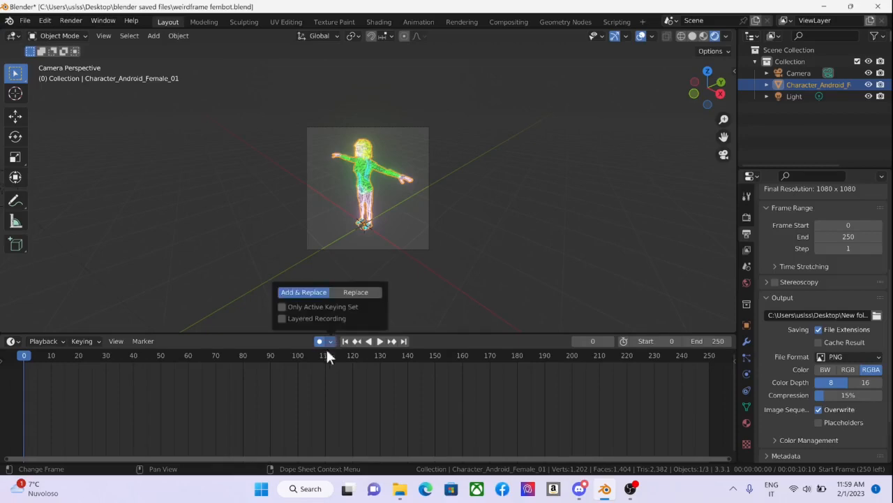
click(329, 344)
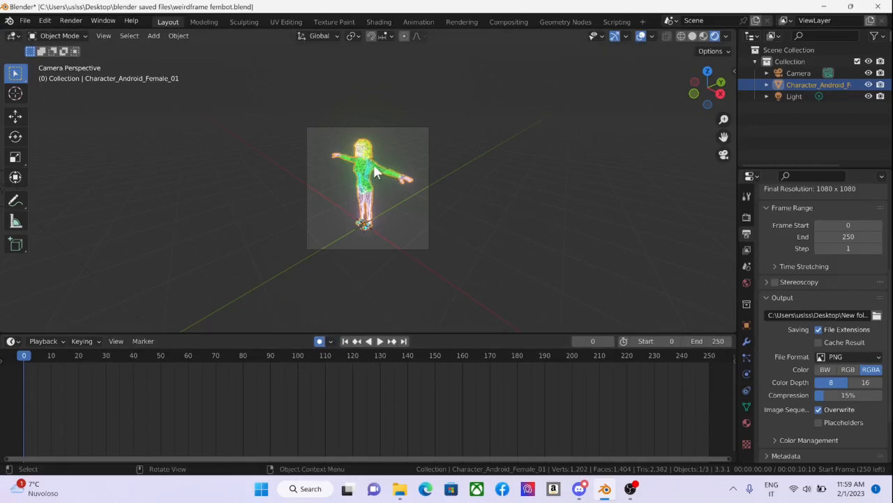
Insert a Rotation keyframe for the character at frame 0 and move the playhead to frame 250
key(i)
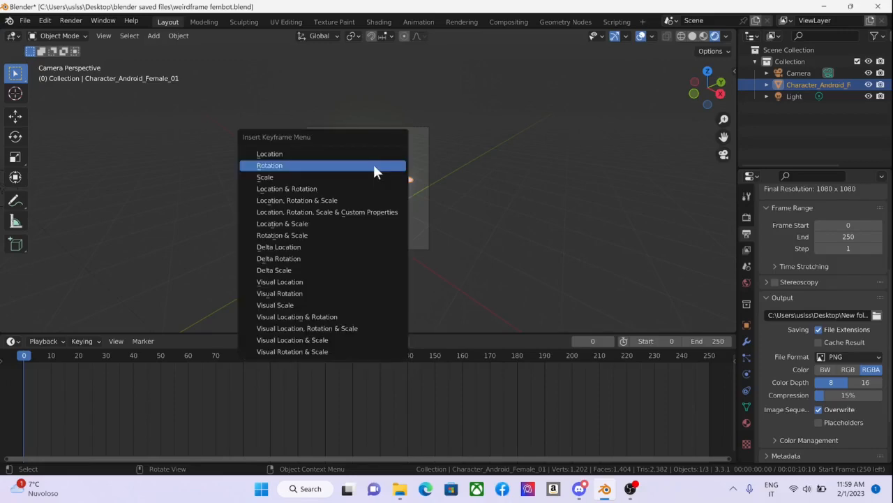
click(373, 166)
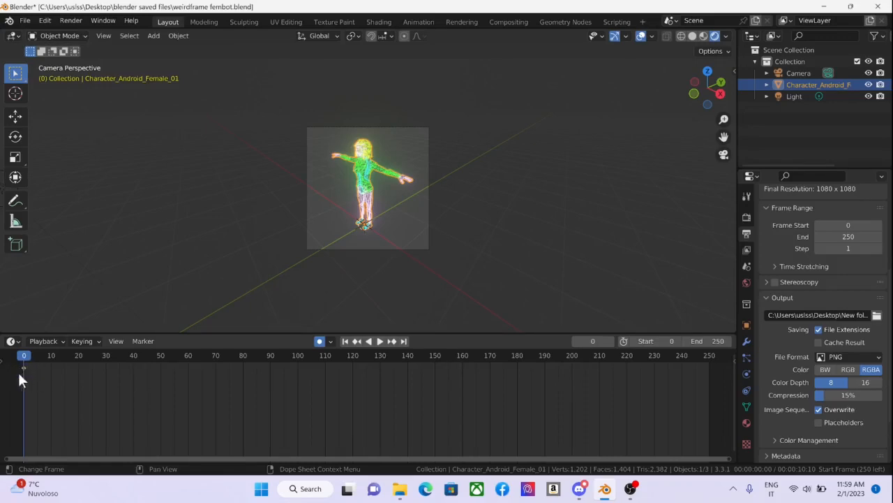
drag(25, 358, 709, 355)
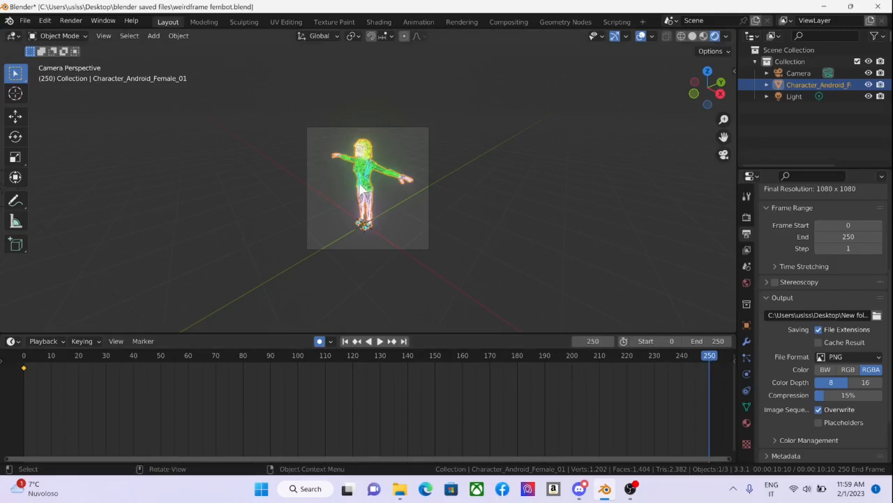
Rotate the character 360° about the global Z axis at frame 250, then turn off auto keying
key(r)
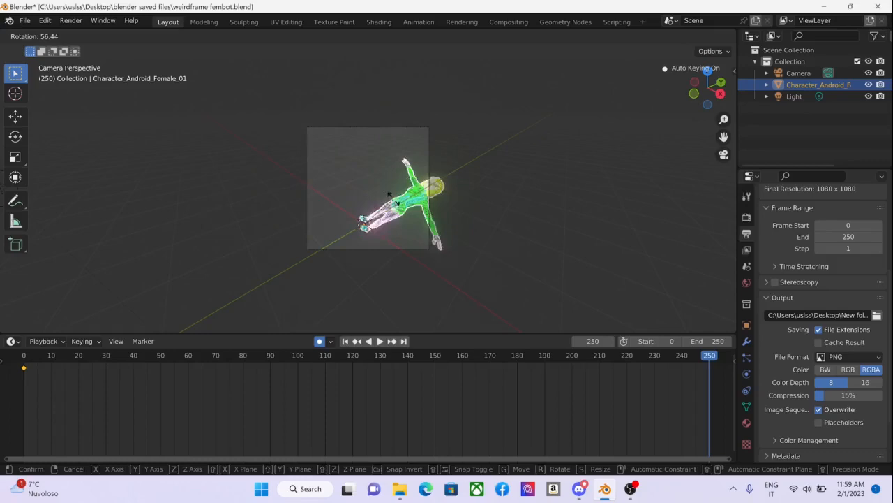
key(z)
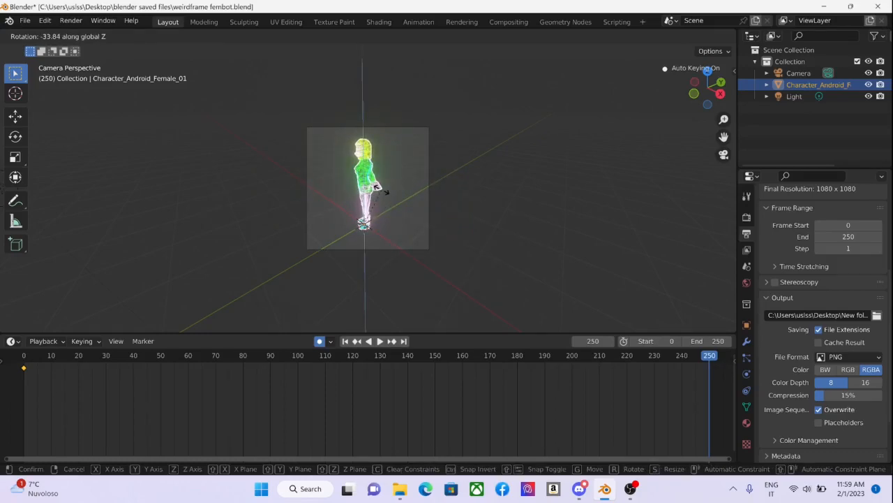
text(360)
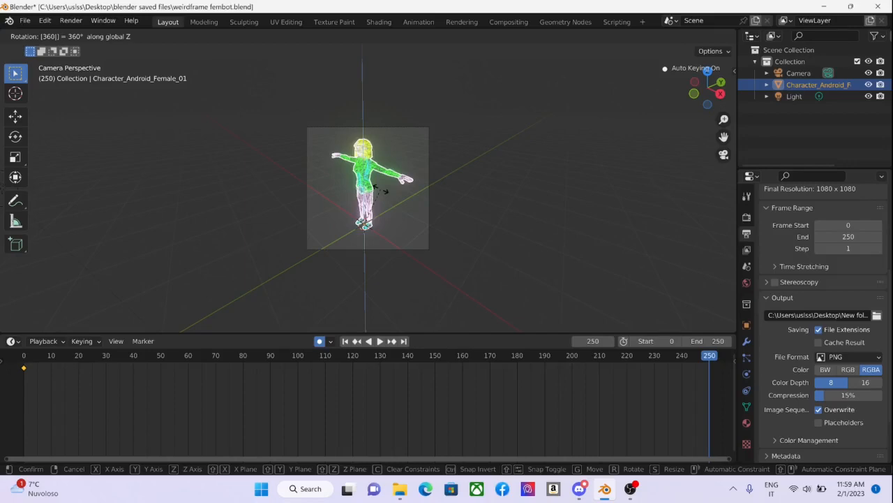
key(Return)
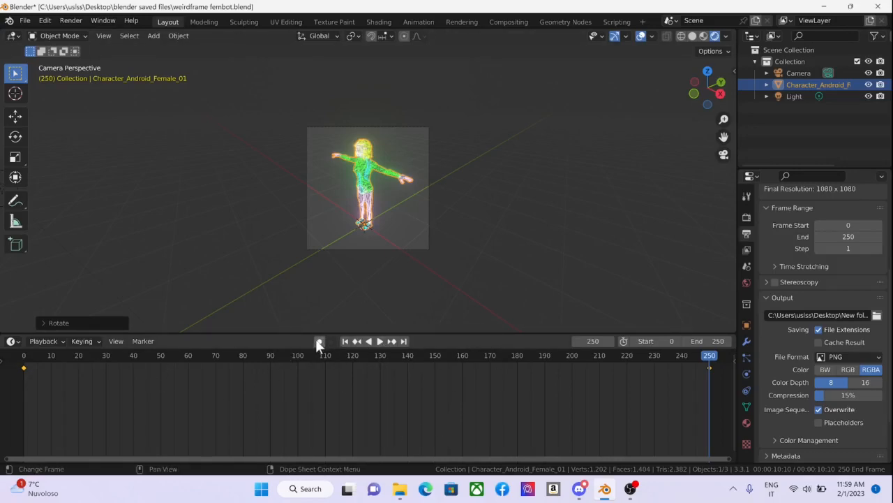
Play the rotation animation to check it, stop playback and return to frame 0
click(381, 340)
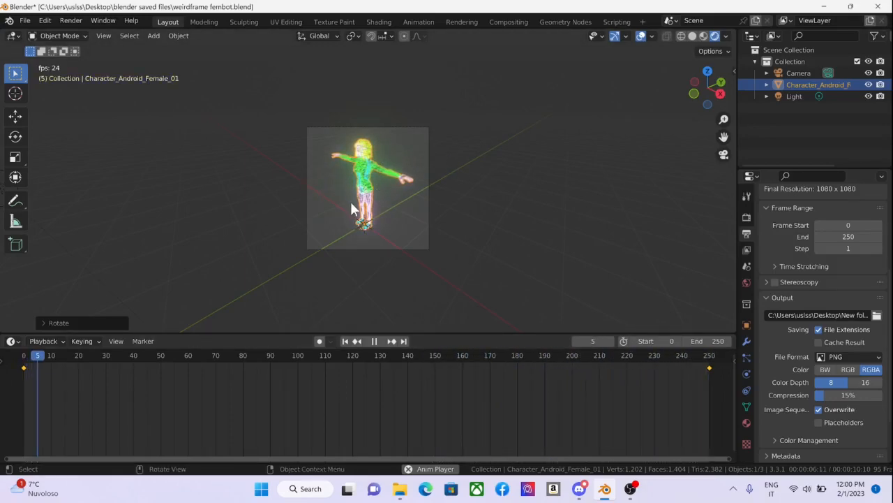
click(375, 341)
click(344, 342)
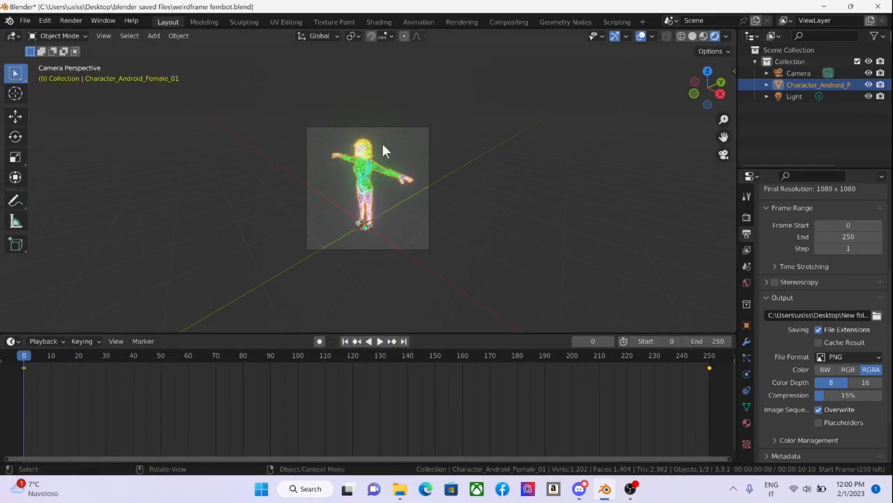
Set the handle type of the character's rotation keyframes to Vector
right_click(371, 377)
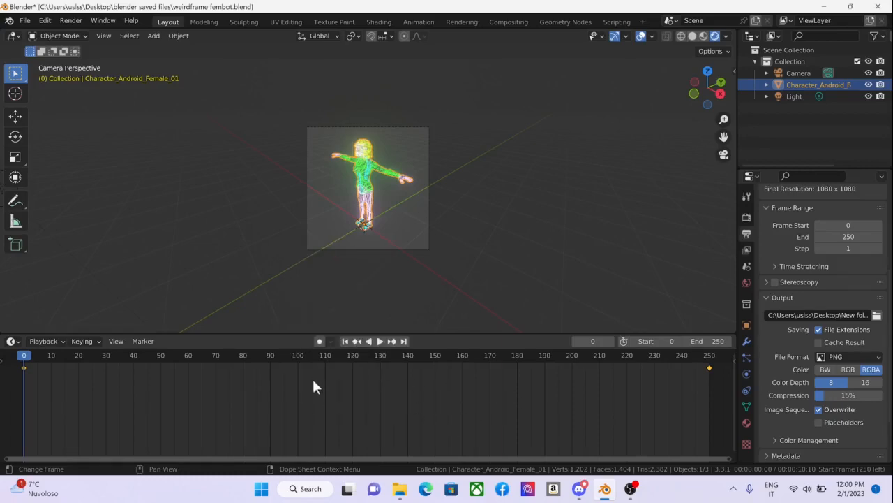
right_click(313, 387)
mouse_move(321, 312)
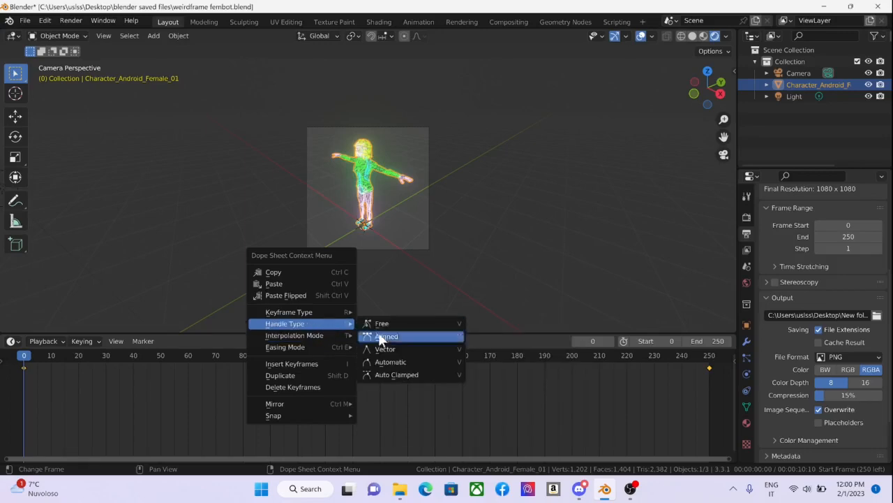
click(393, 349)
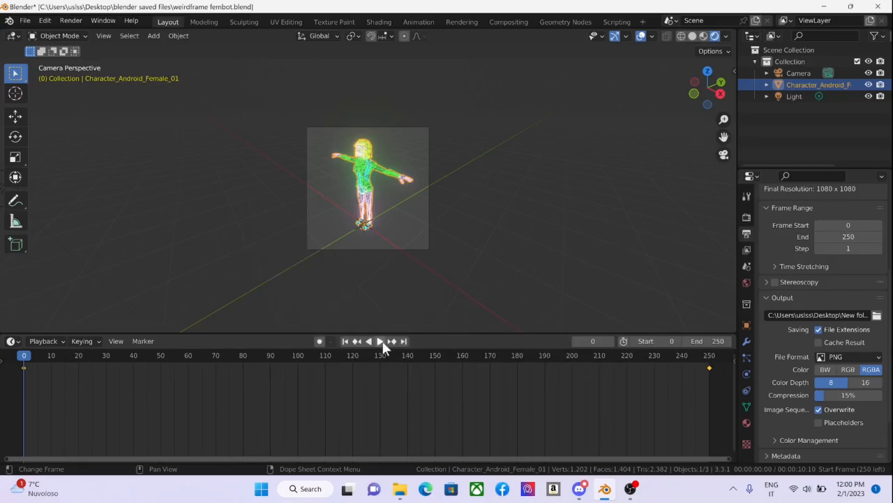
Replay the animation to check the rotation speed with Vector handles, then stop and return to frame 0
click(379, 341)
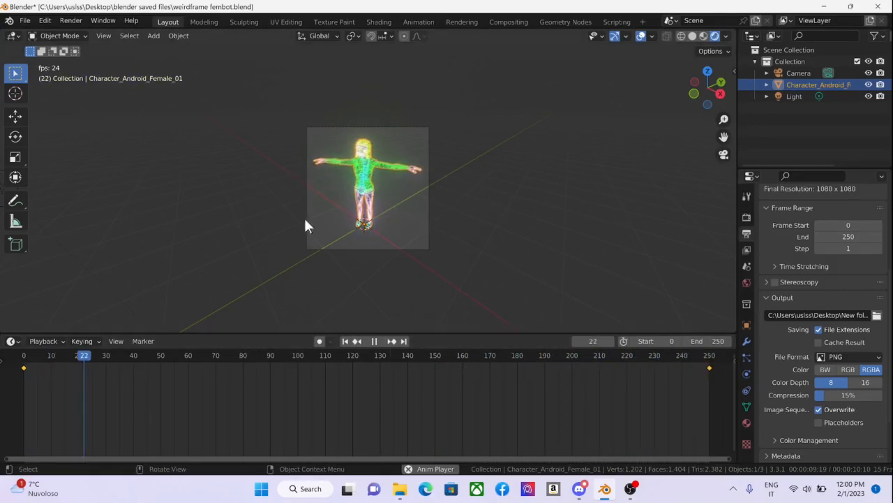
click(373, 340)
click(345, 340)
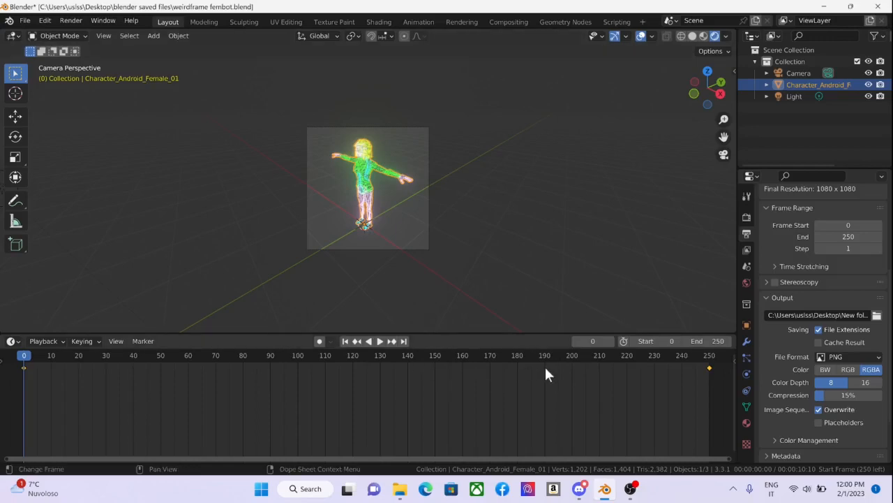
Check the output settings and render the full animation
scroll(815, 375, down, 2)
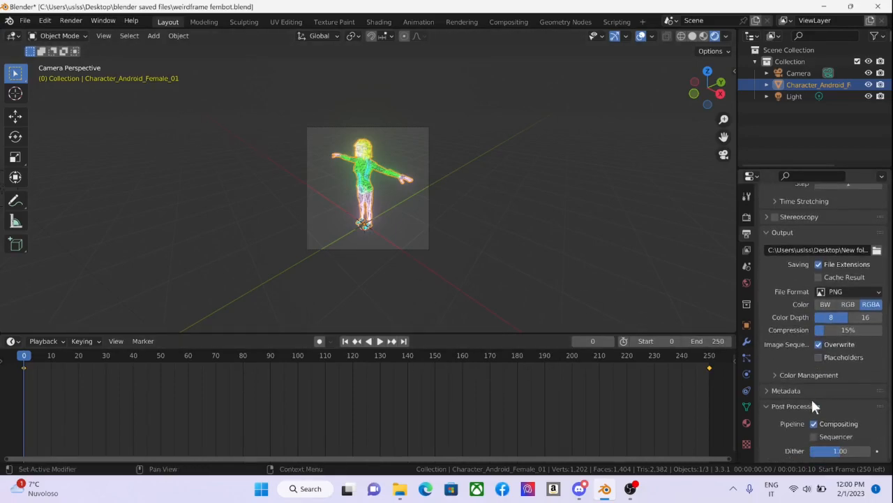
click(70, 20)
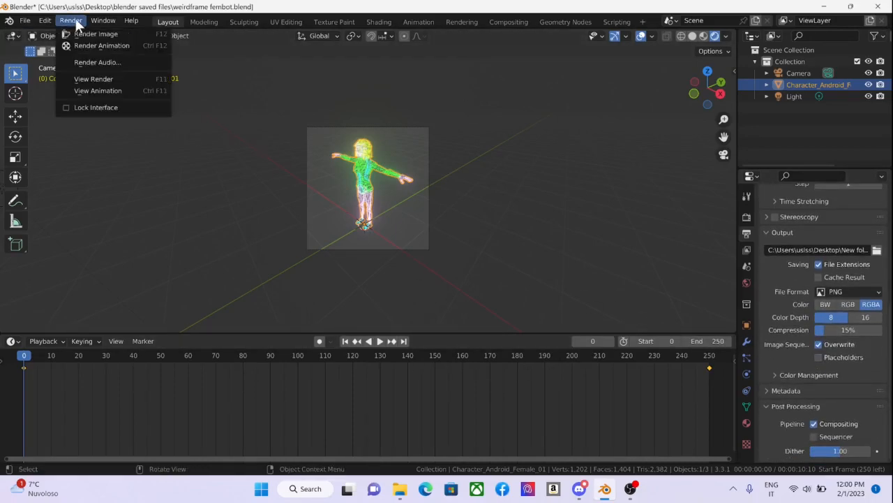
click(98, 46)
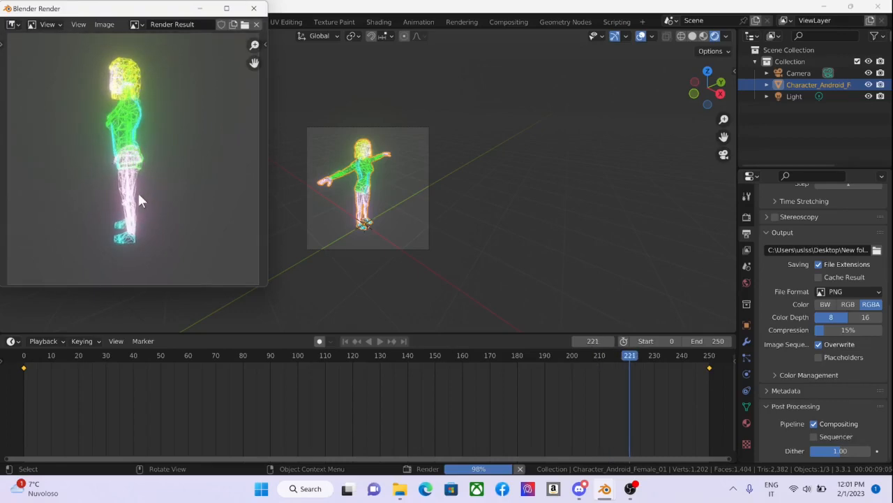
Switch to File Explorer, review the rendered PNG frames in New folder, and close the render window
mouse_move(400, 490)
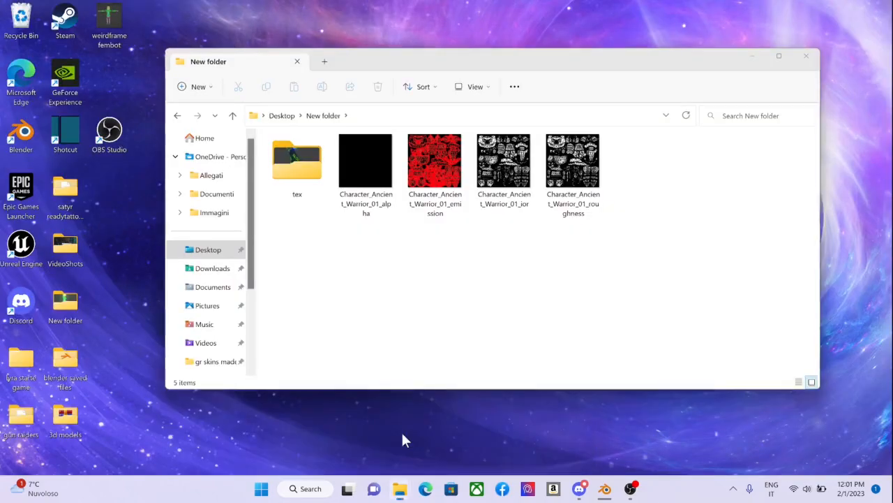
click(402, 430)
scroll(482, 315, down, 15)
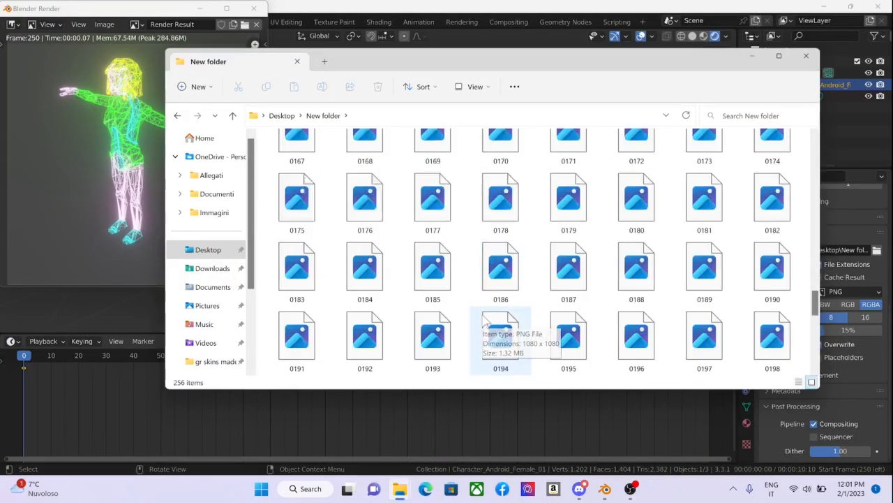
scroll(482, 321, down, 3)
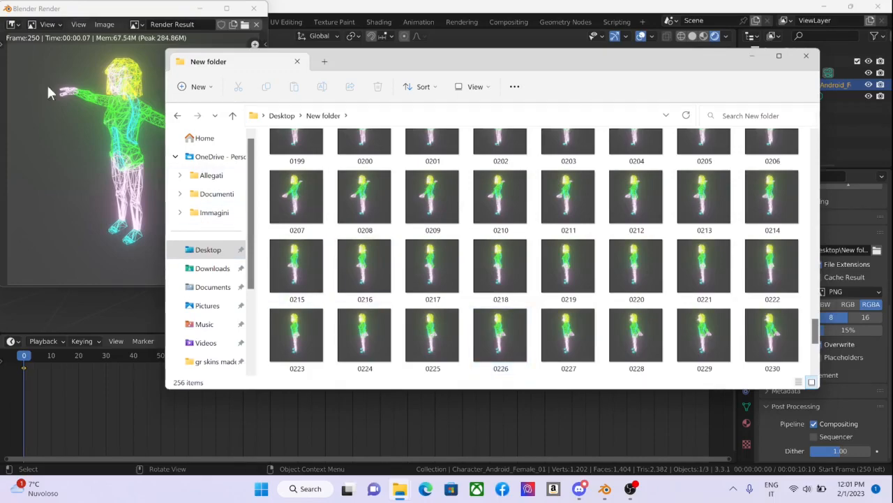
click(255, 10)
scroll(555, 289, down, 3)
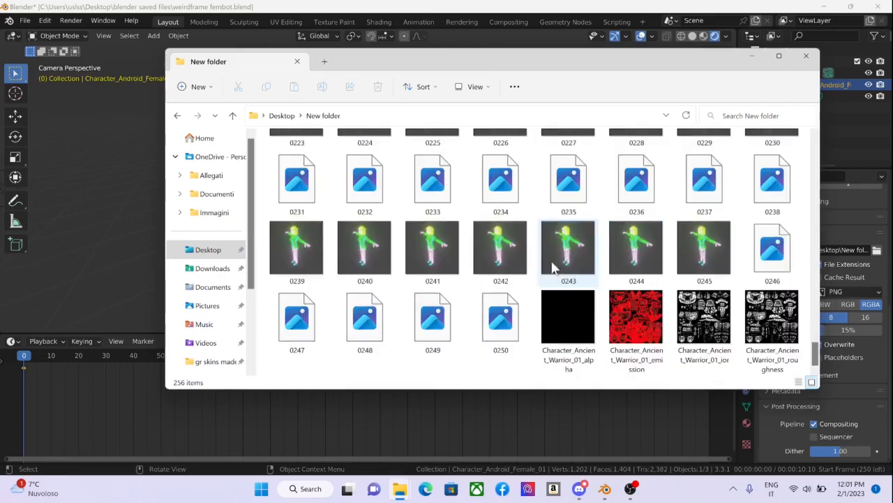
scroll(555, 276, up, 15)
scroll(551, 262, down, 10)
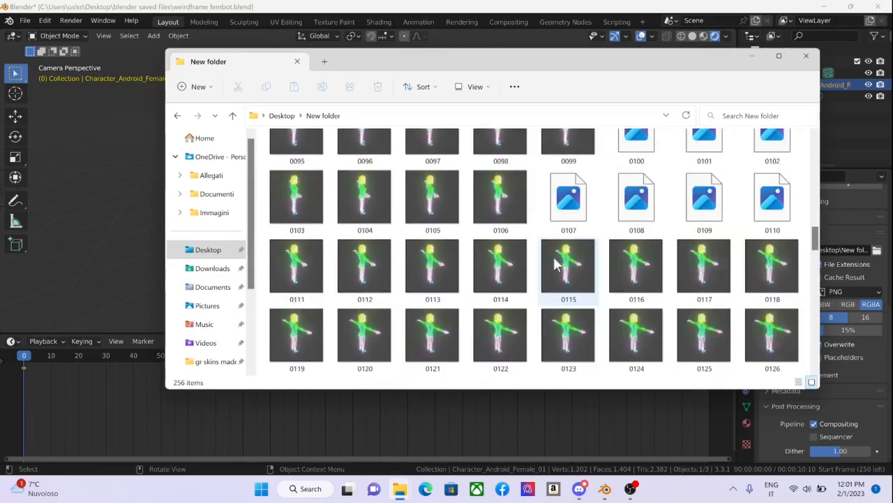
scroll(555, 264, down, 4)
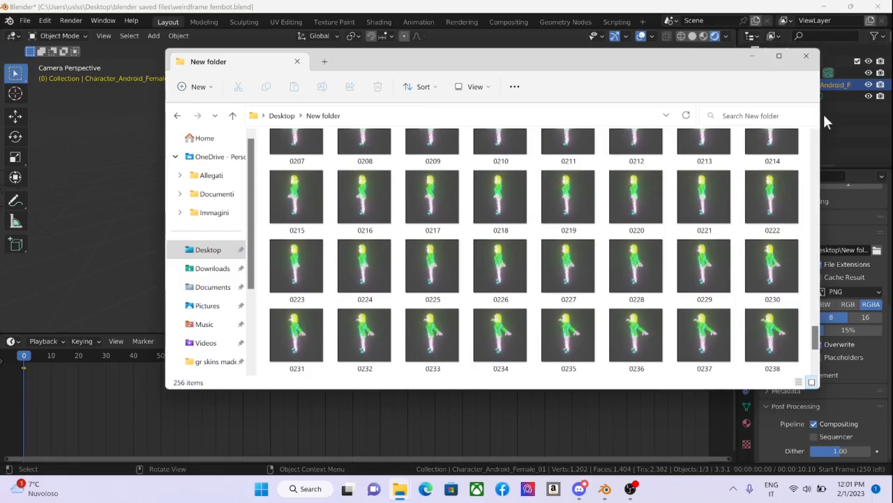
click(753, 56)
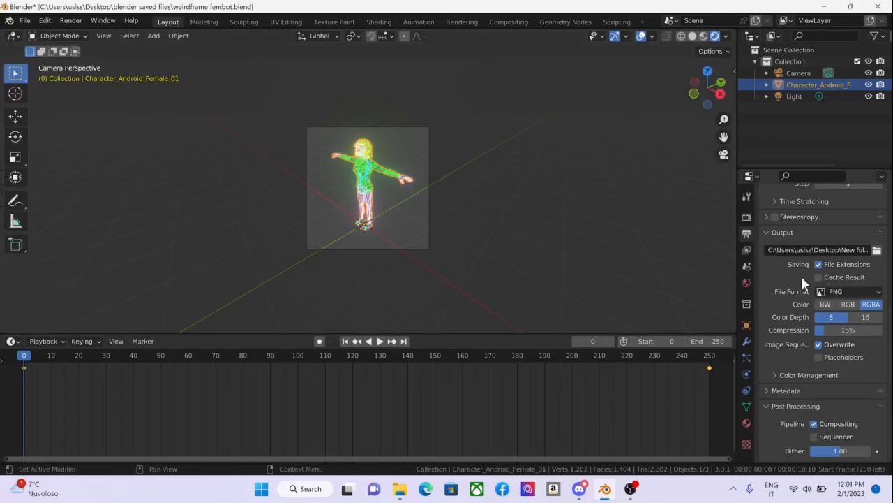
Add a Video Editing workspace to the project
click(642, 22)
mouse_move(634, 91)
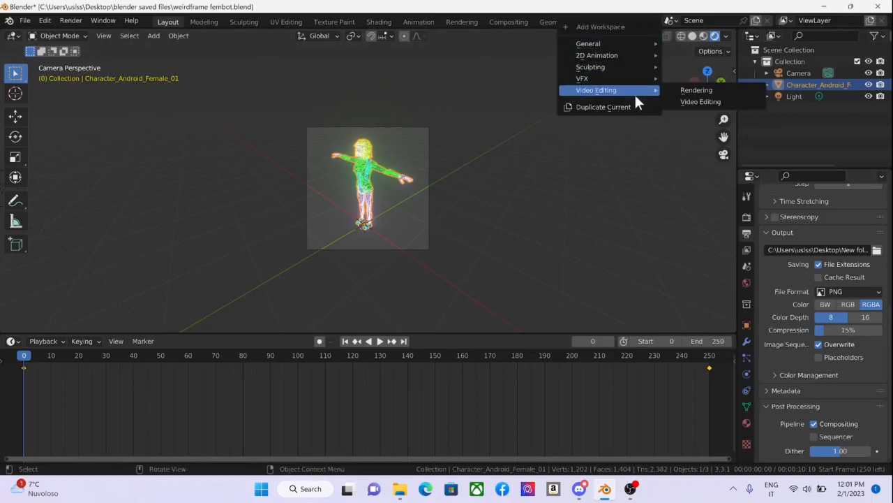
click(699, 101)
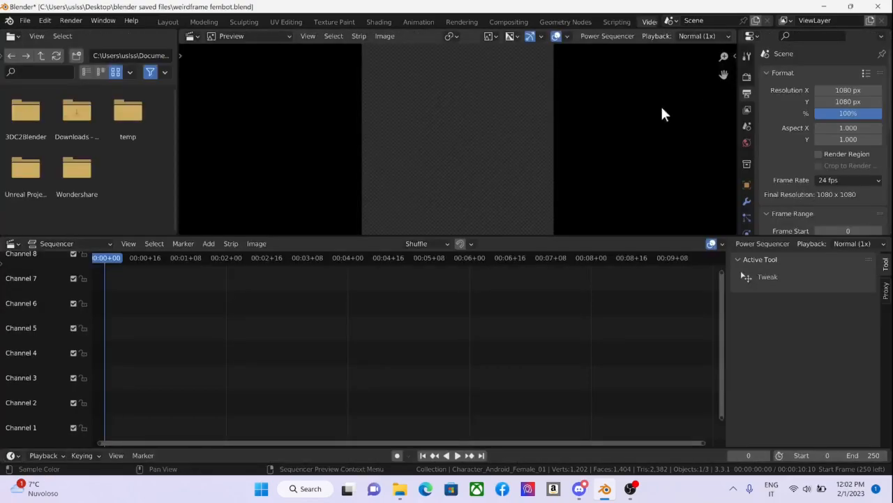
Start adding an image sequence strip in the sequencer and select all the files in New folder
click(209, 244)
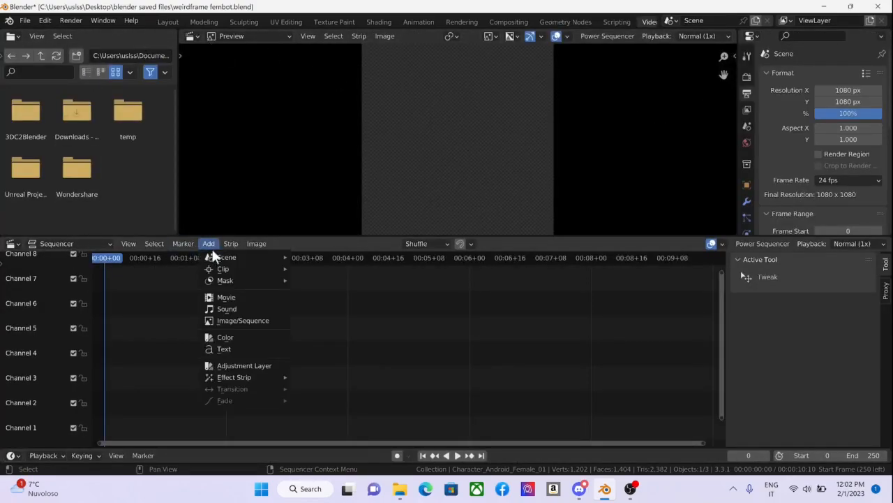
click(238, 320)
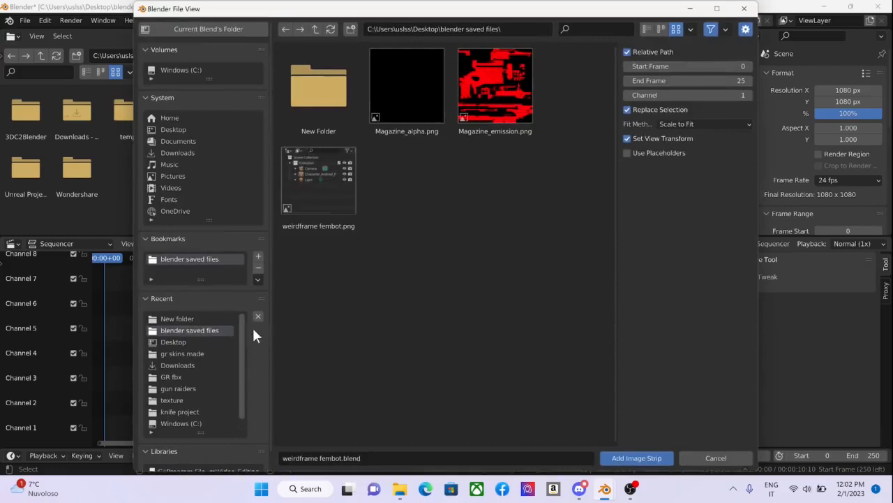
click(191, 319)
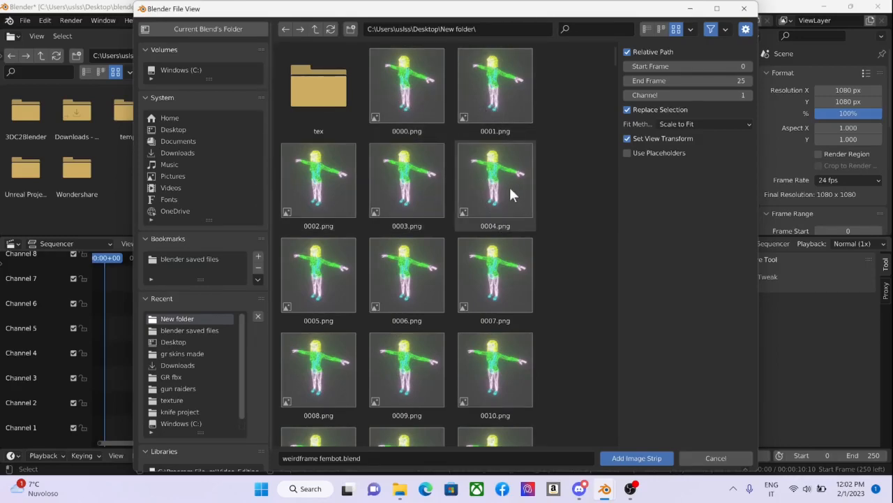
key(a)
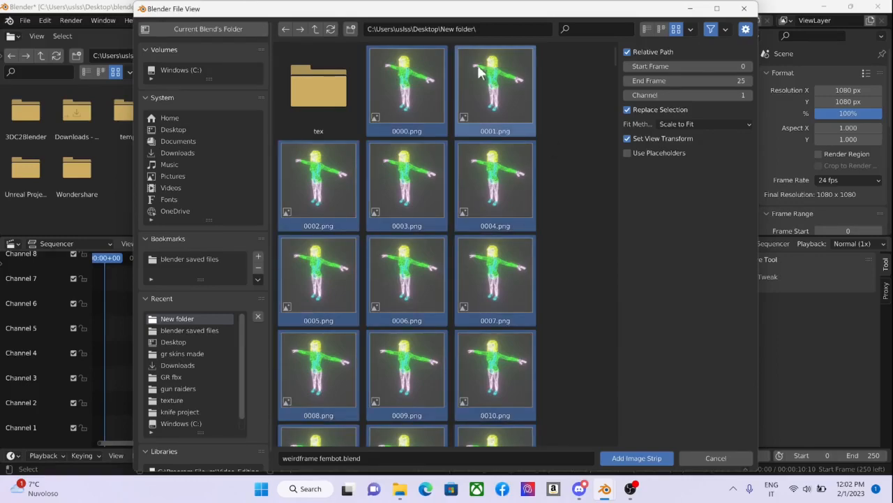
Sort the selected images by name and add them to the sequencer as an image strip on channel 1
right_click(508, 189)
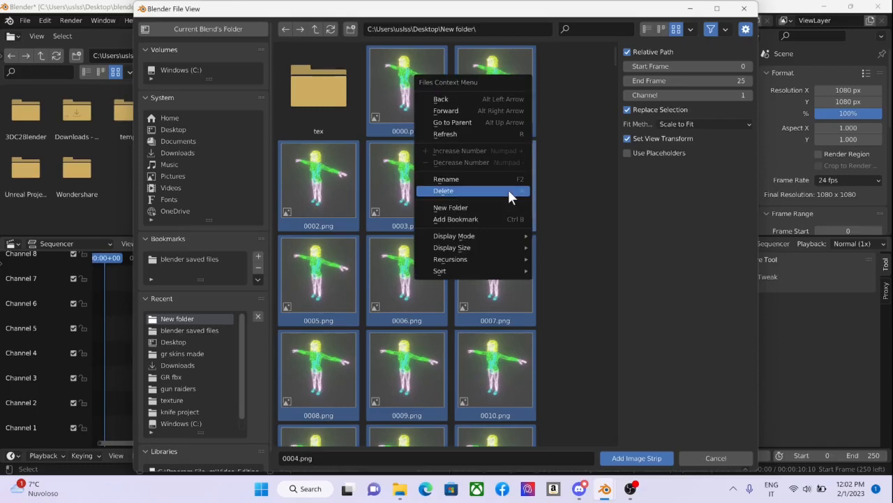
mouse_move(470, 269)
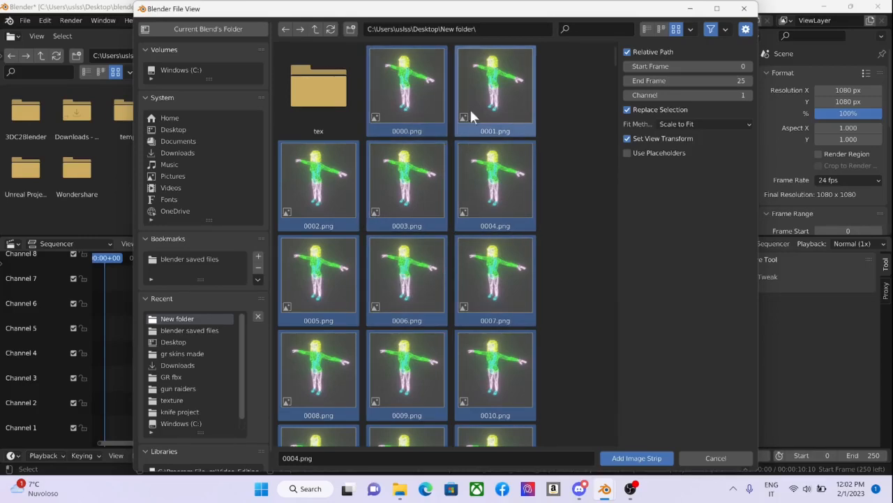
right_click(436, 276)
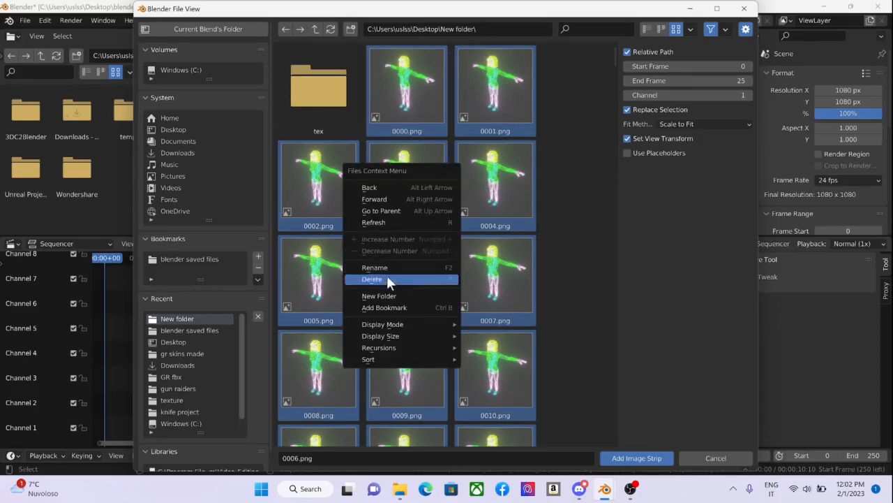
mouse_move(417, 360)
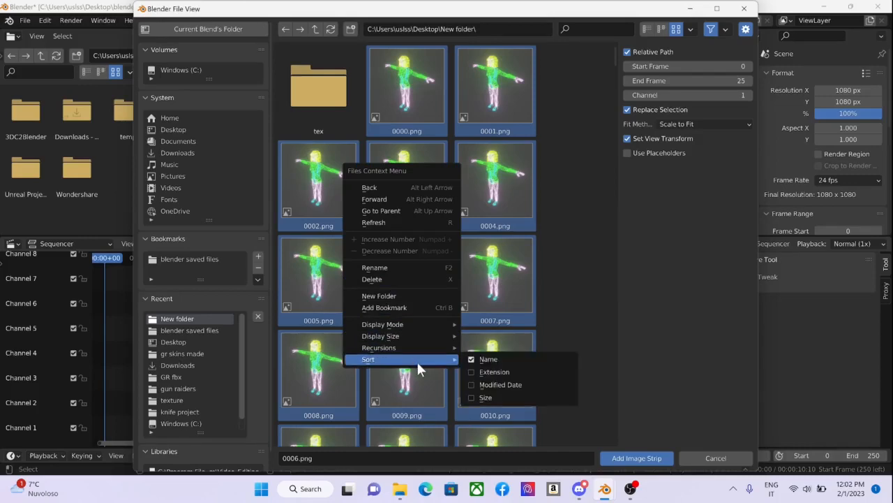
click(490, 359)
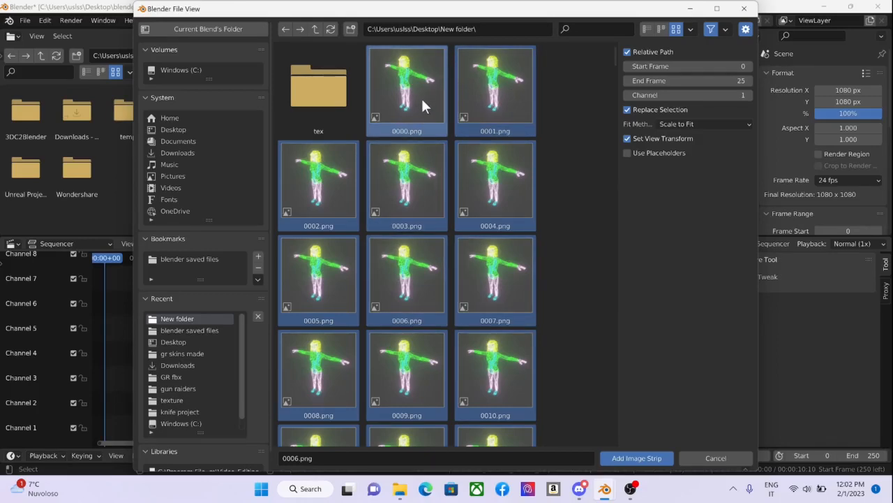
click(637, 458)
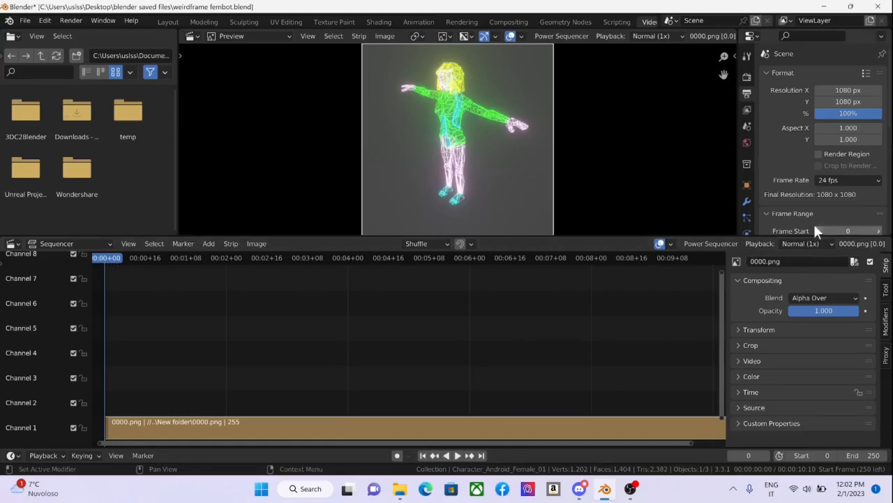
Enlarge the preview area and set the render output file format to FFmpeg Video
drag(802, 237, 796, 337)
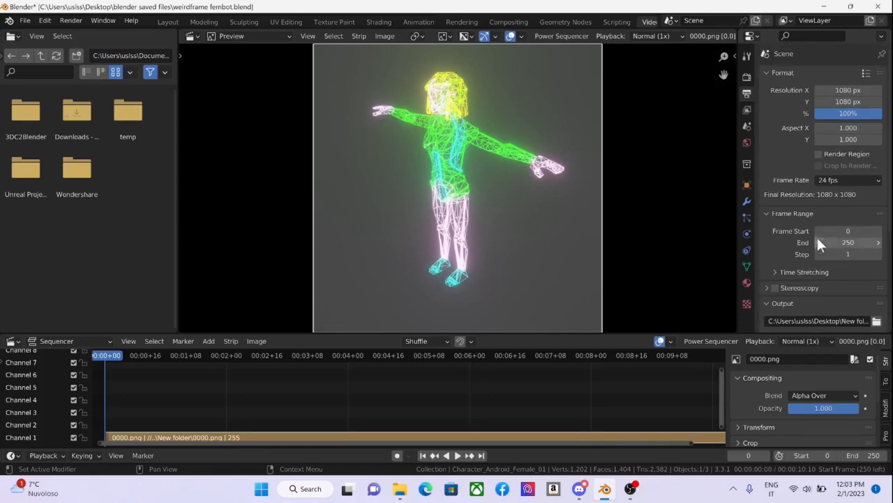
scroll(817, 235, down, 3)
scroll(814, 252, down, 3)
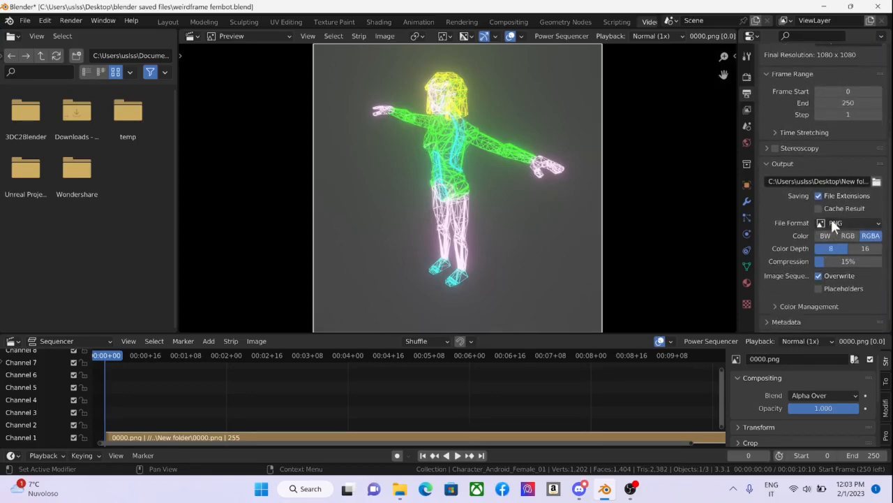
click(849, 210)
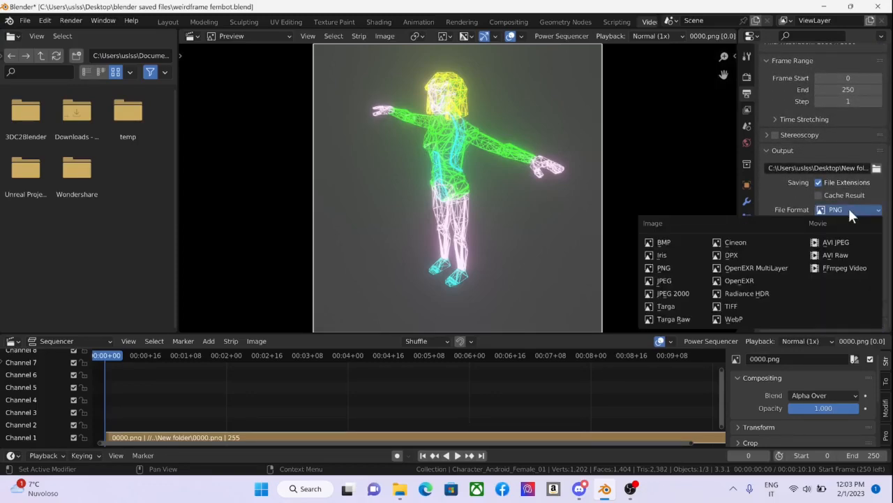
click(851, 268)
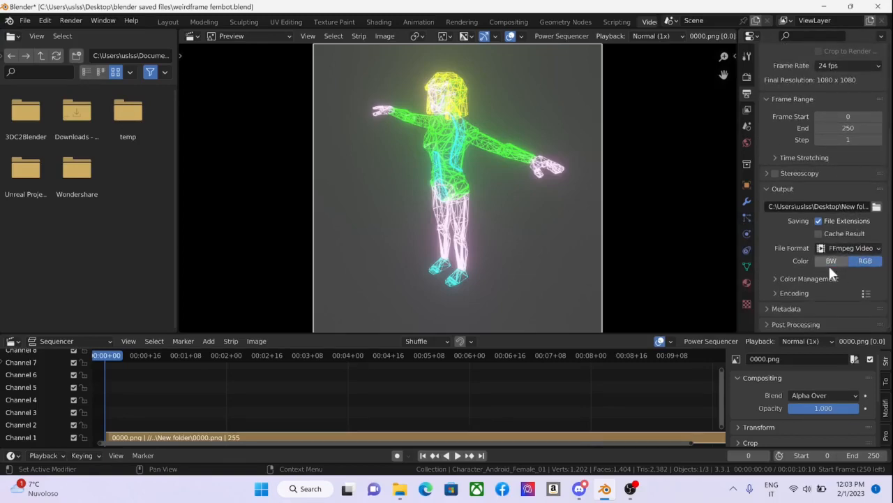
click(785, 293)
click(781, 293)
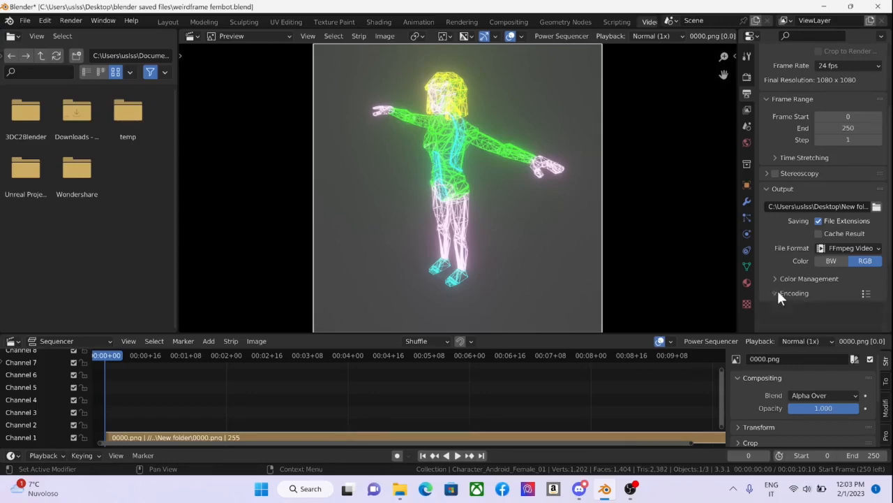
Switch the output file format to PNG and back to FFmpeg Video
click(840, 246)
click(671, 305)
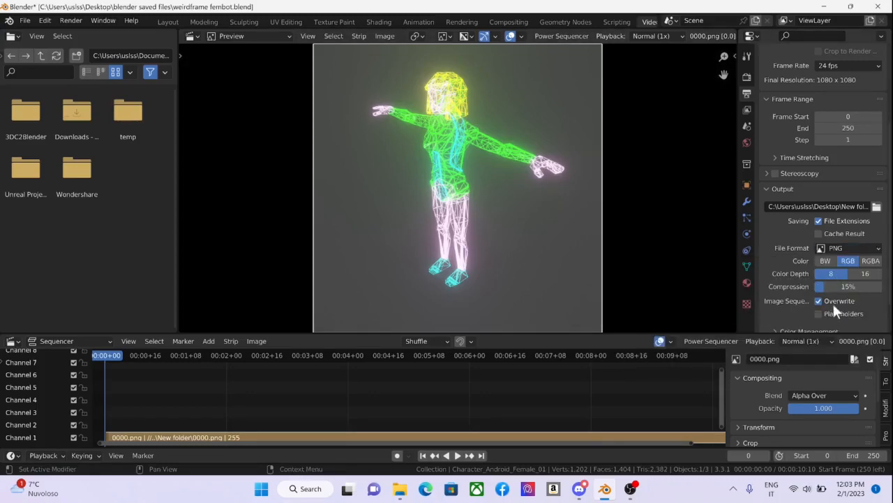
scroll(827, 316, down, 1)
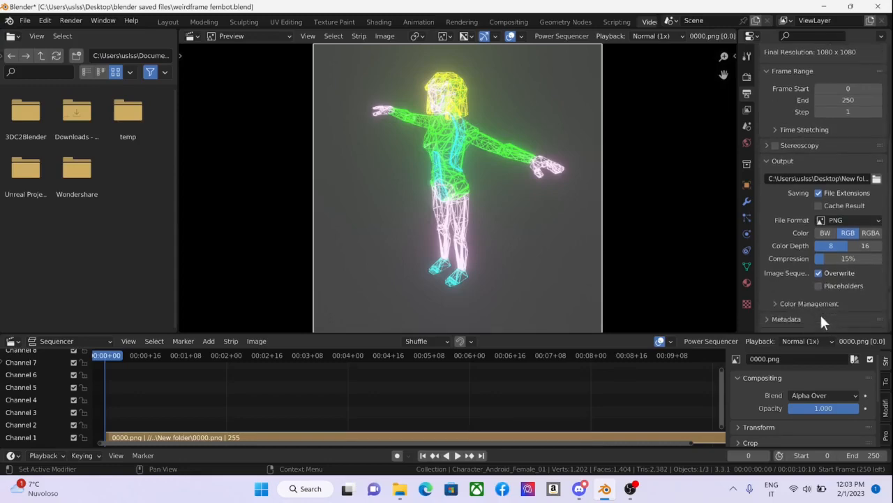
click(829, 219)
click(835, 275)
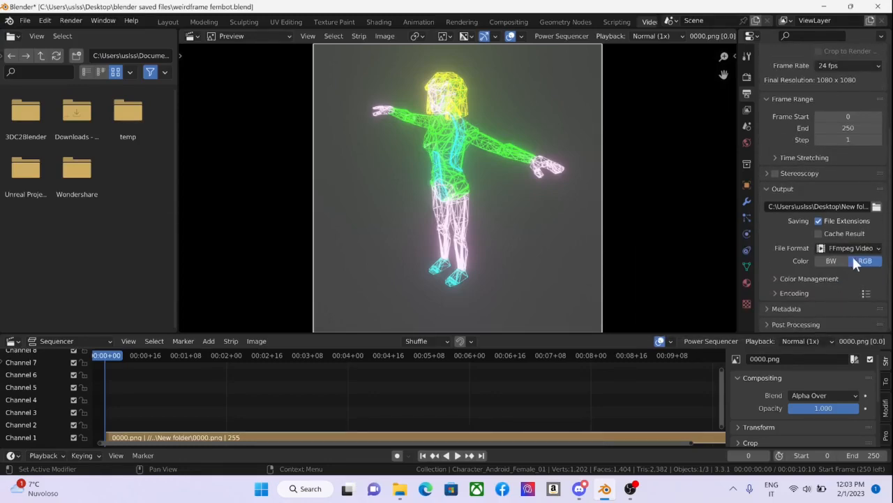
Expand the video encoding settings and set the container to MPEG-4
click(866, 292)
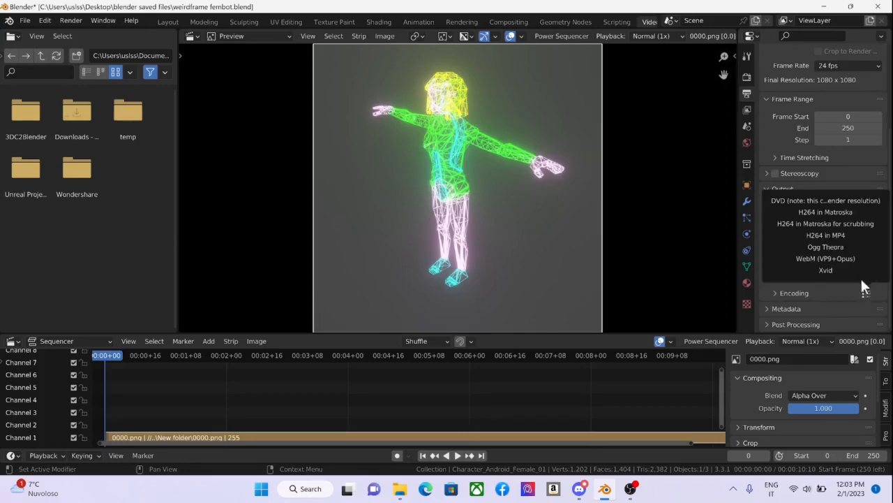
click(790, 290)
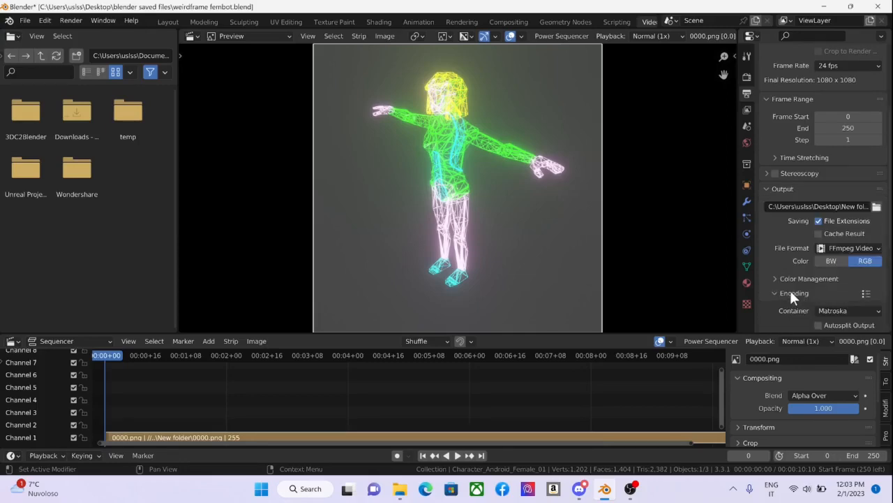
click(835, 311)
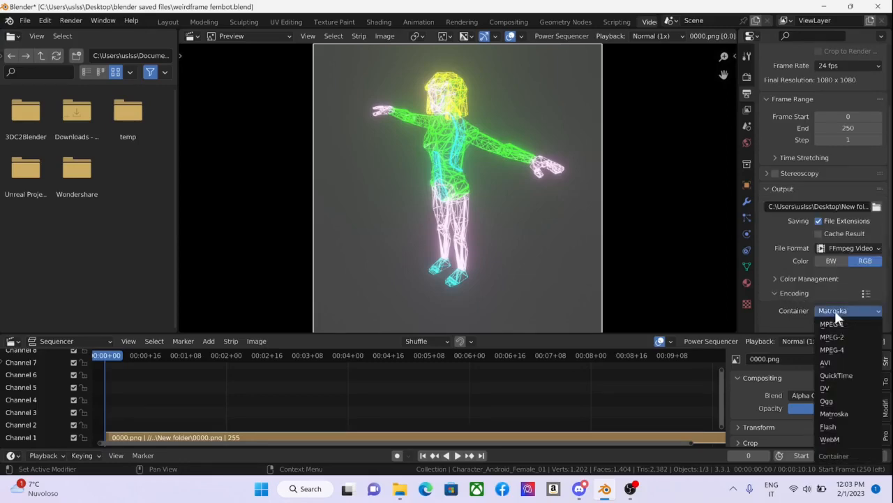
click(842, 349)
Review the output quality options and choose Good as the encoding speed for the H.264 video
scroll(759, 293, down, 2)
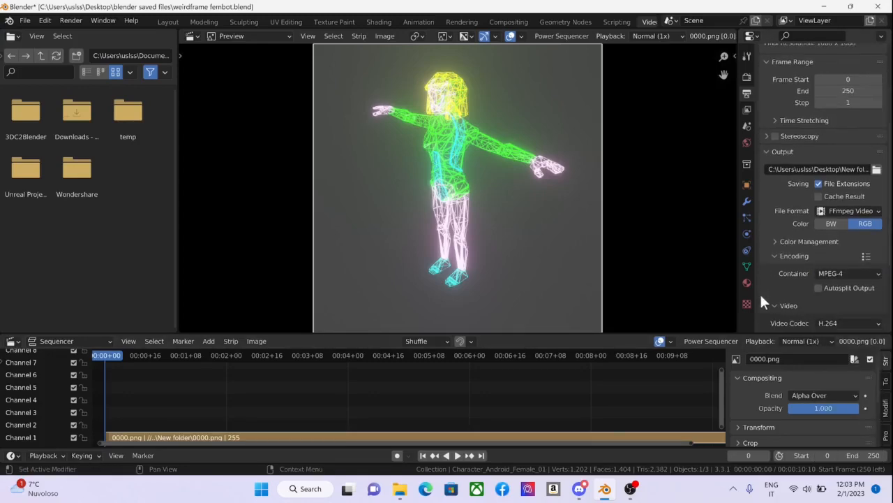
scroll(788, 314, down, 3)
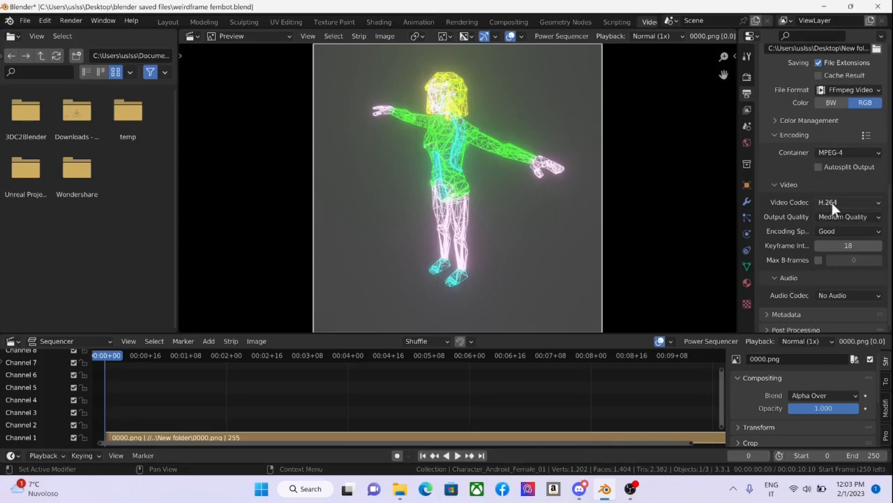
click(877, 220)
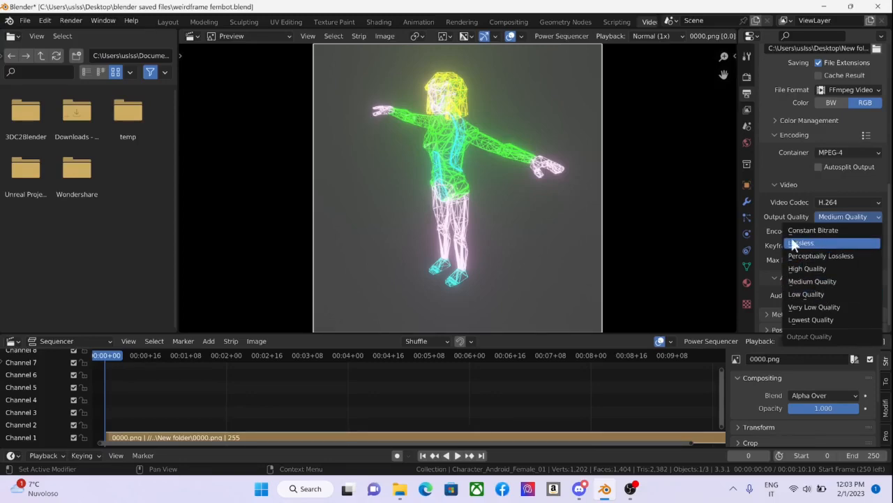
click(776, 219)
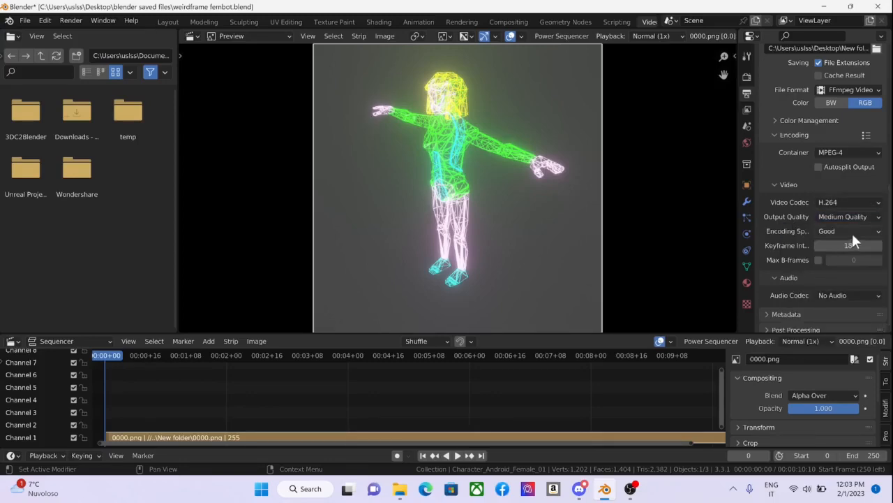
click(851, 230)
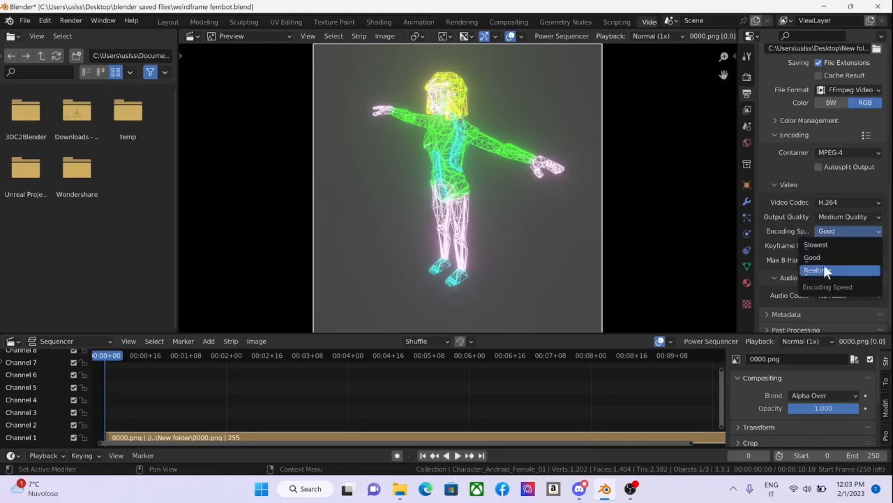
click(829, 258)
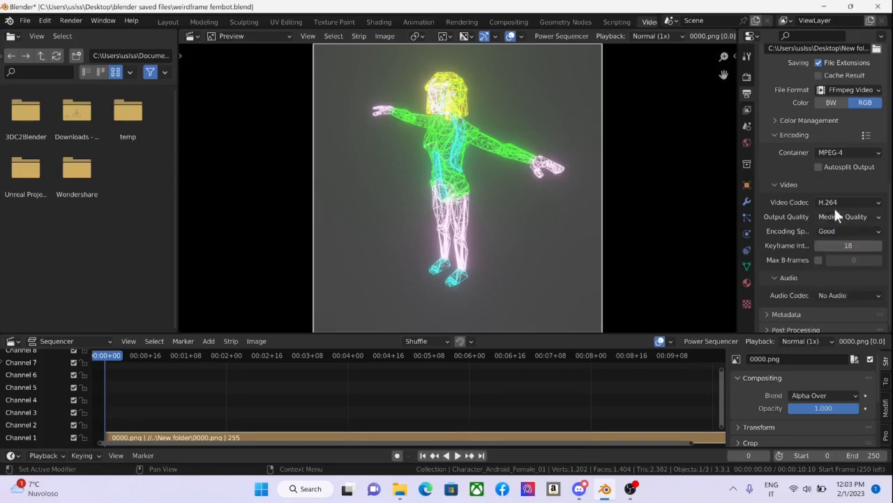
Expand the Post Processing settings and review the pipeline options along with the video and audio encoding settings
right_click(813, 164)
scroll(801, 284, down, 1)
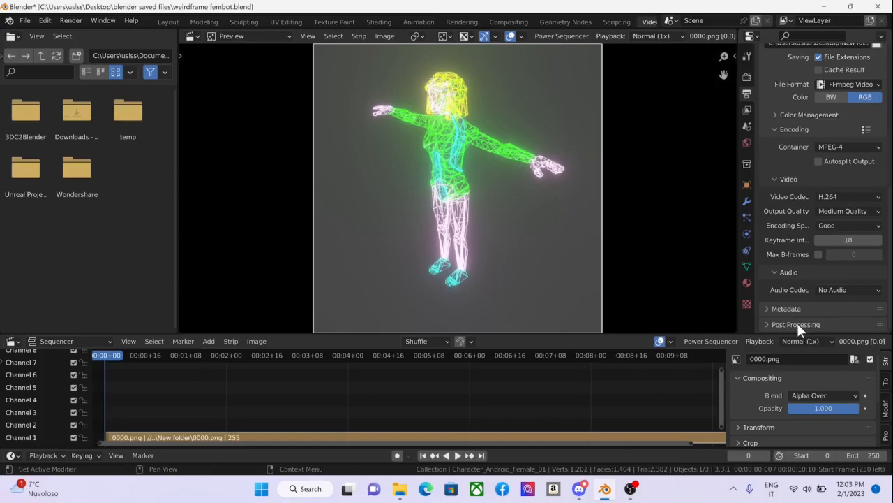
scroll(796, 316, down, 3)
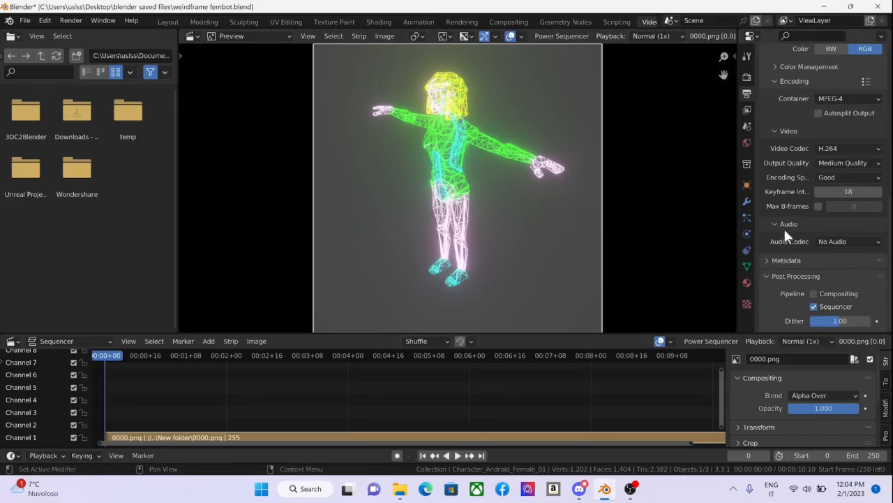
scroll(808, 125, up, 1)
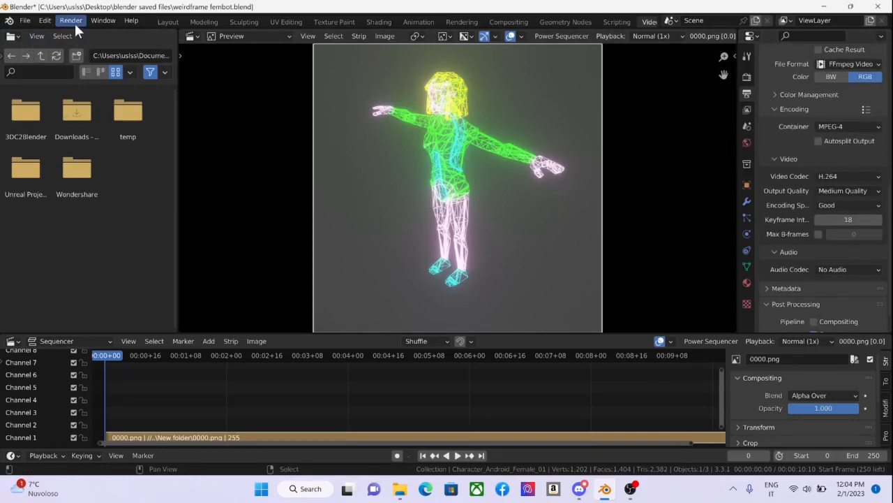
scroll(820, 233, down, 1)
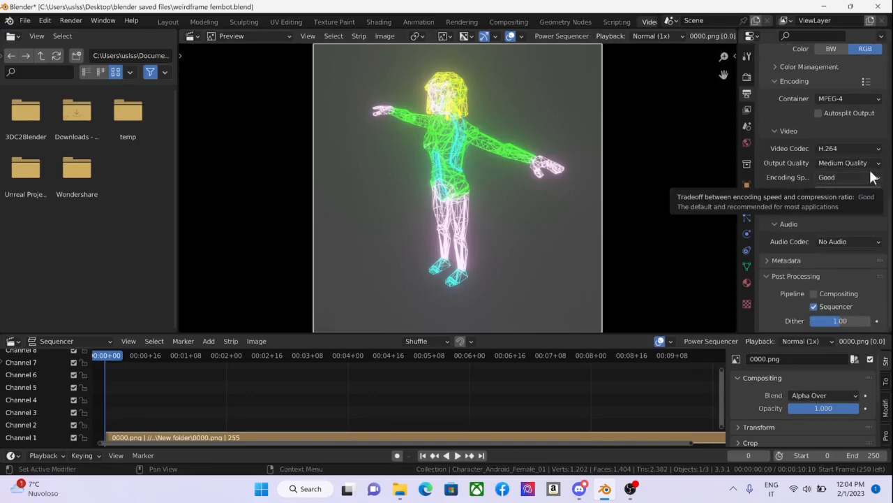
Set the render output path to the gr skins made folder inside gun raiders
scroll(858, 180, up, 2)
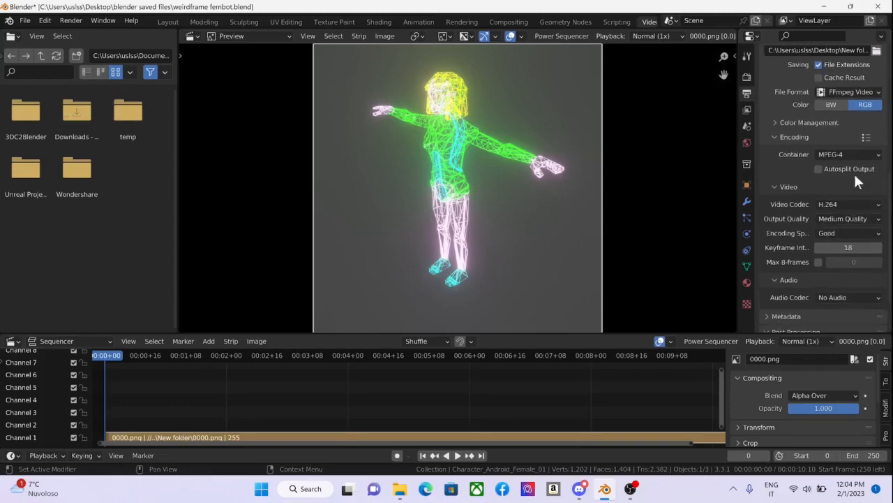
scroll(866, 91, up, 1)
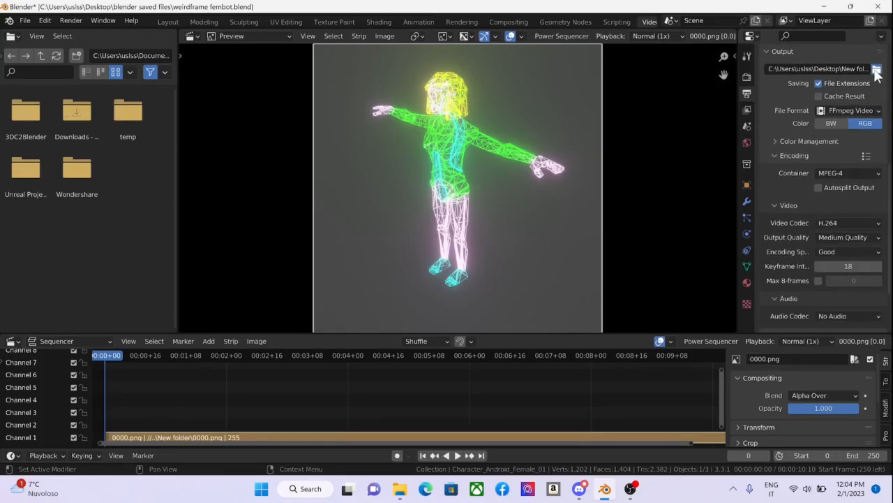
click(876, 69)
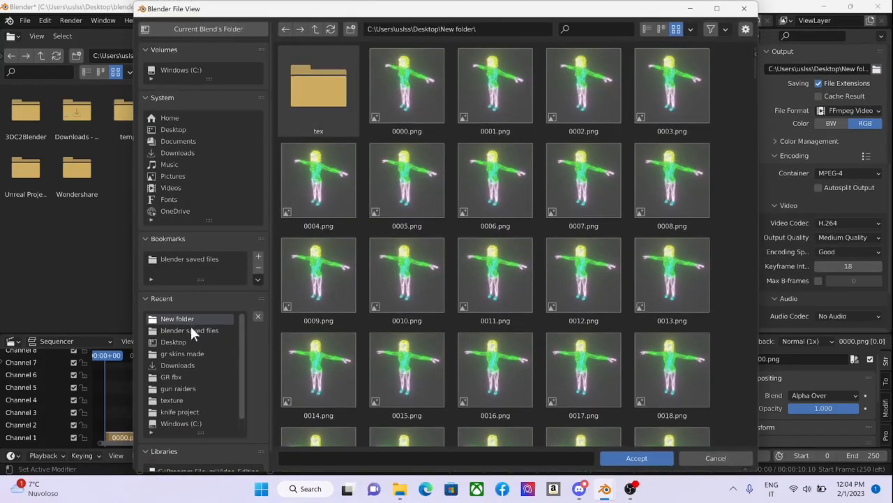
click(190, 353)
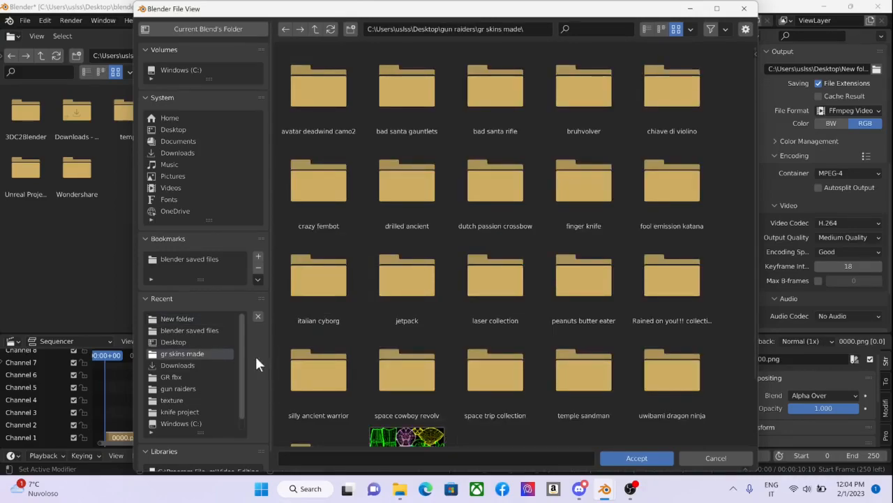
scroll(541, 365, down, 1)
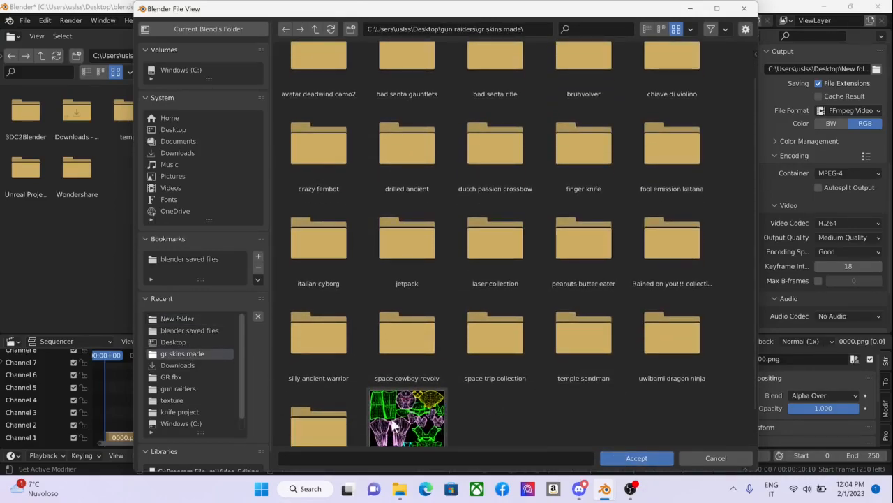
click(649, 462)
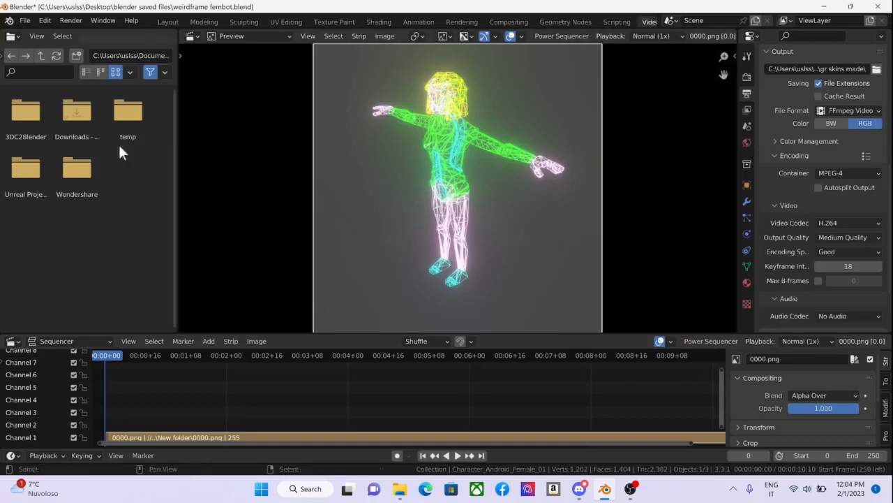
Render the image strip as an animation and close the render window
click(71, 22)
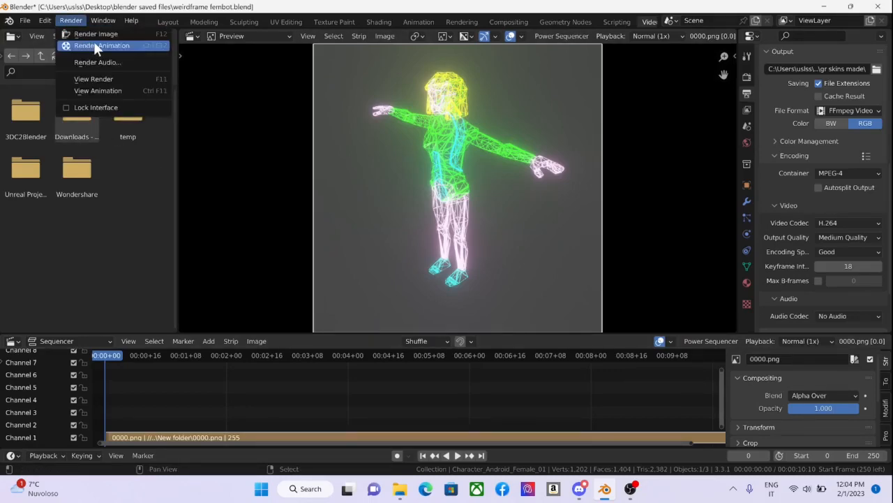
click(154, 43)
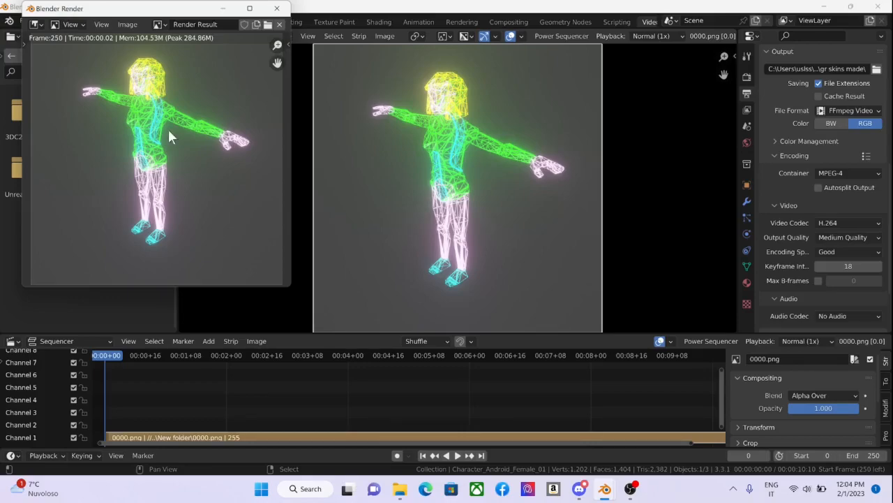
click(276, 8)
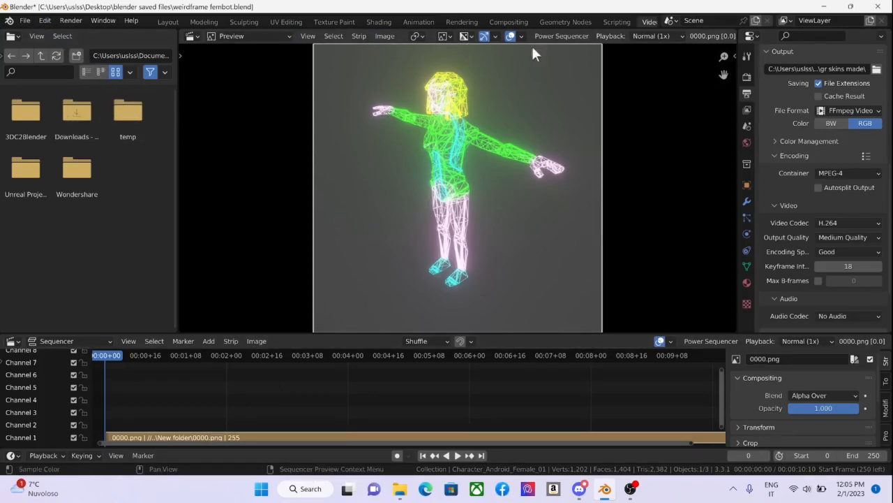
Switch to File Explorer and open the gr skins made folder inside gun raiders on the Desktop
mouse_move(401, 494)
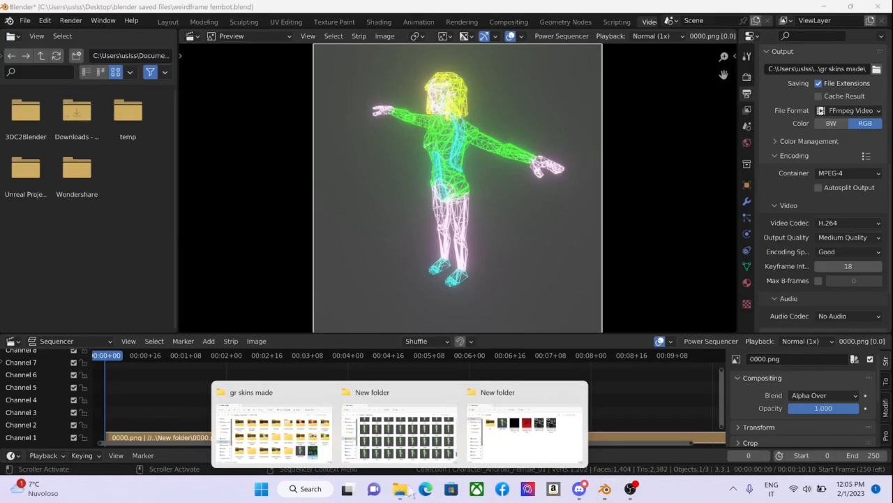
click(518, 433)
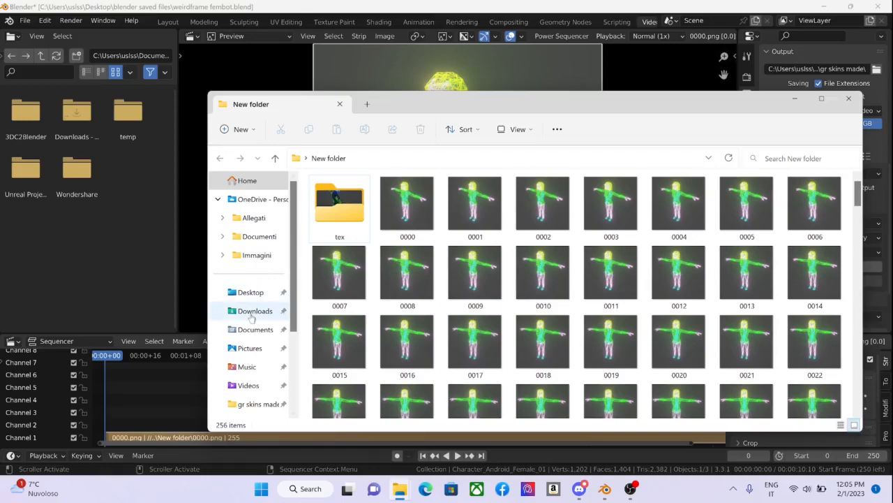
click(276, 159)
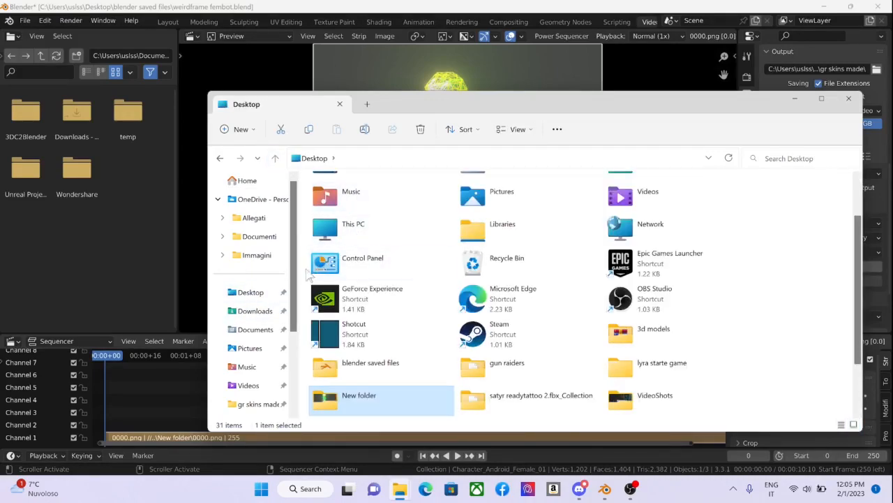
scroll(328, 203, up, 2)
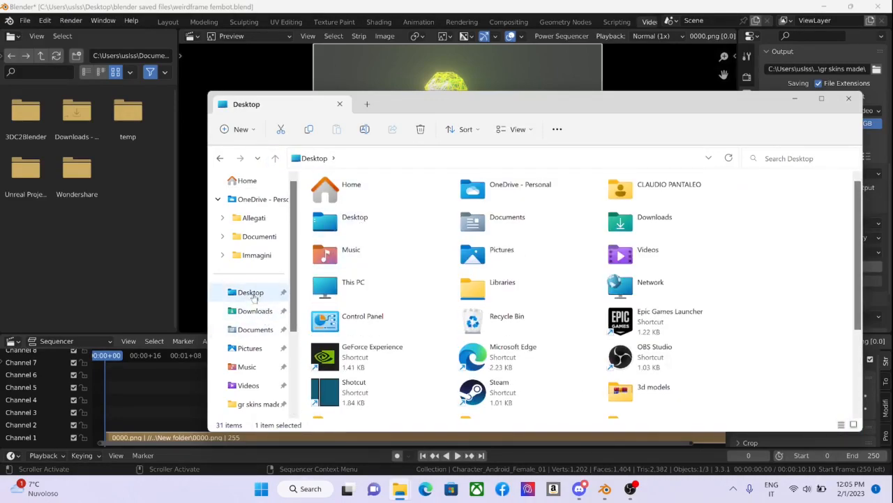
click(251, 293)
click(482, 213)
double_click(480, 213)
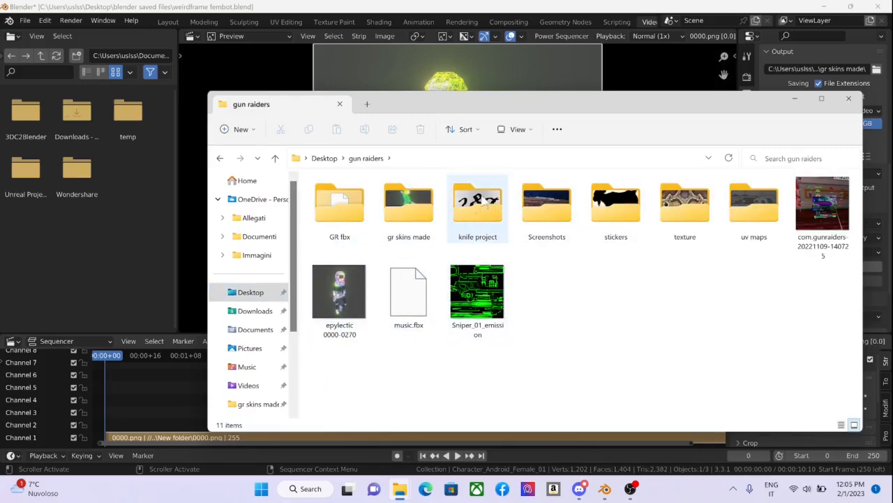
double_click(409, 213)
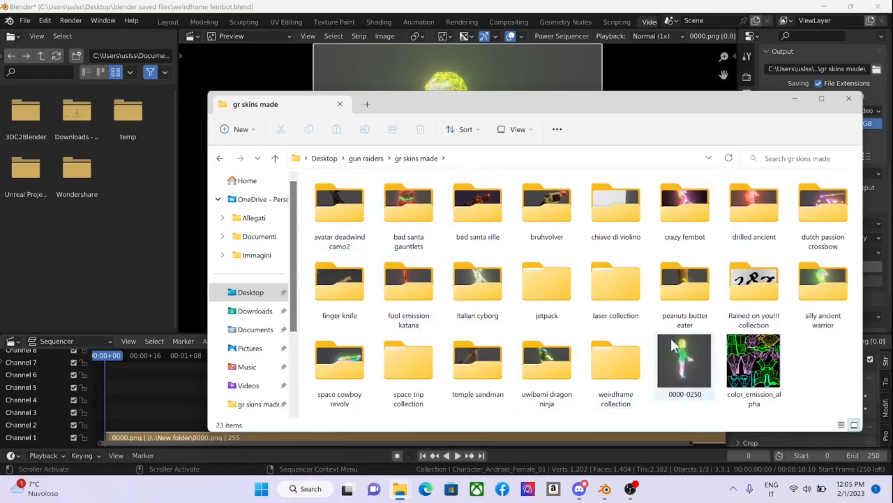
Look through the laser collection and space trip collection folders and return to gr skins made
double_click(616, 286)
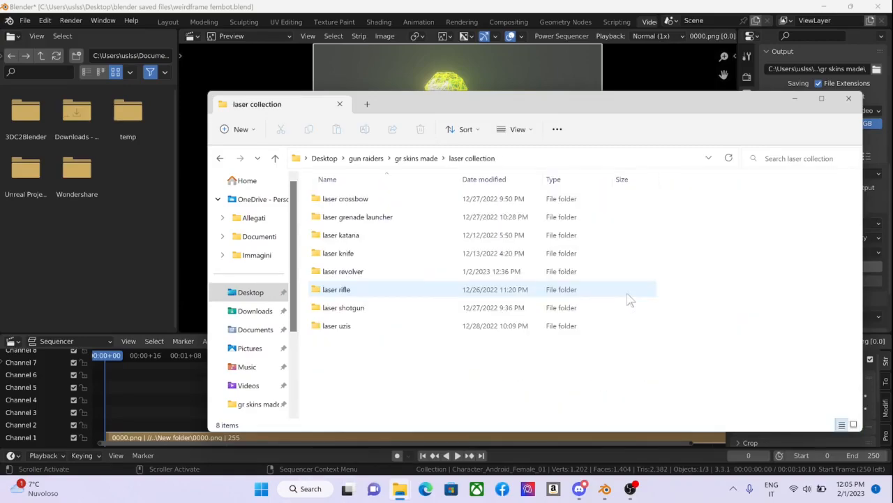
click(221, 158)
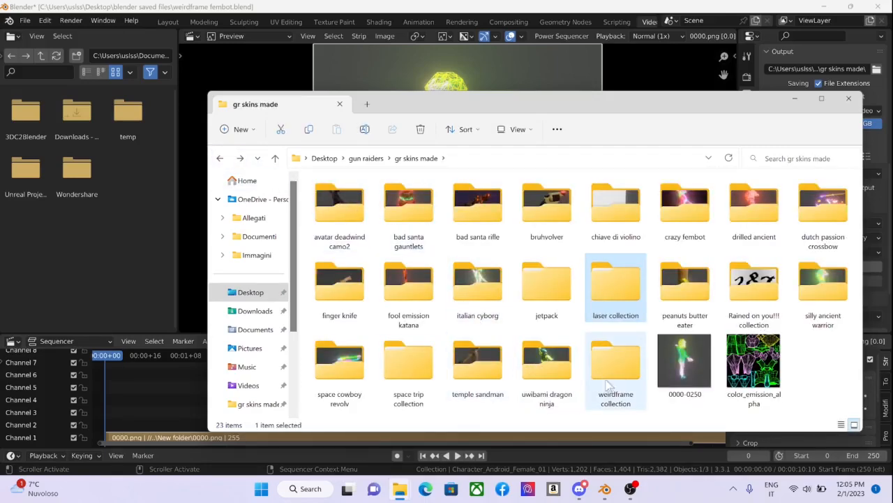
double_click(404, 374)
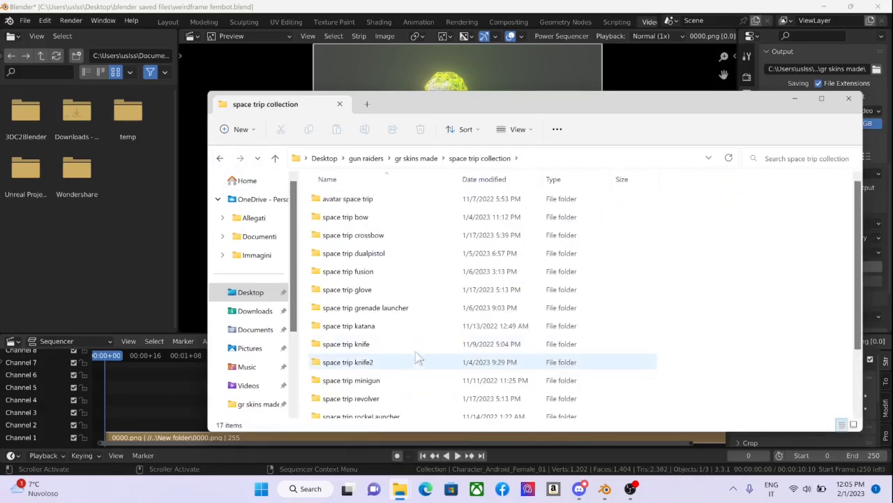
scroll(411, 335, down, 2)
scroll(379, 285, up, 2)
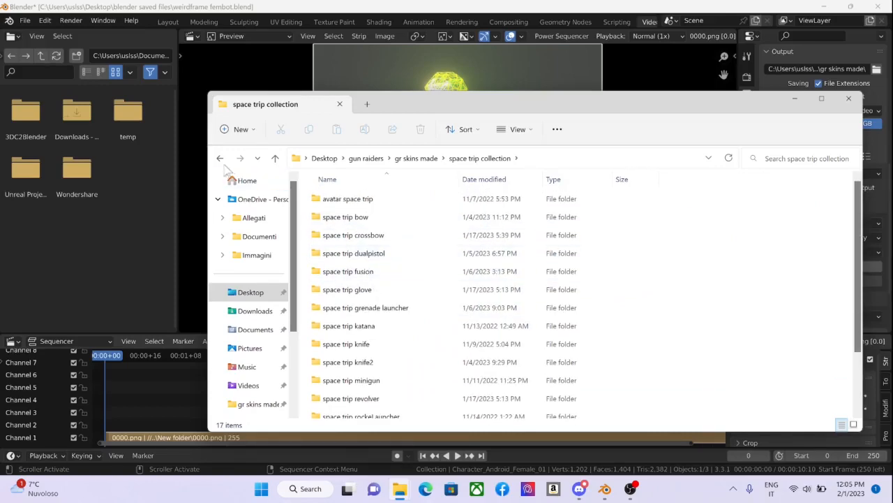
click(274, 160)
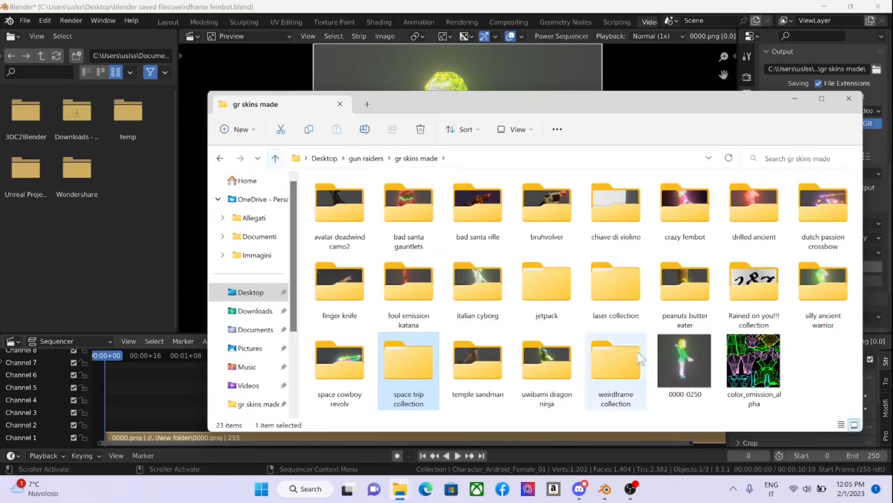
Play the exported 0000-0250 video, close the player and minimize the folder window
double_click(684, 376)
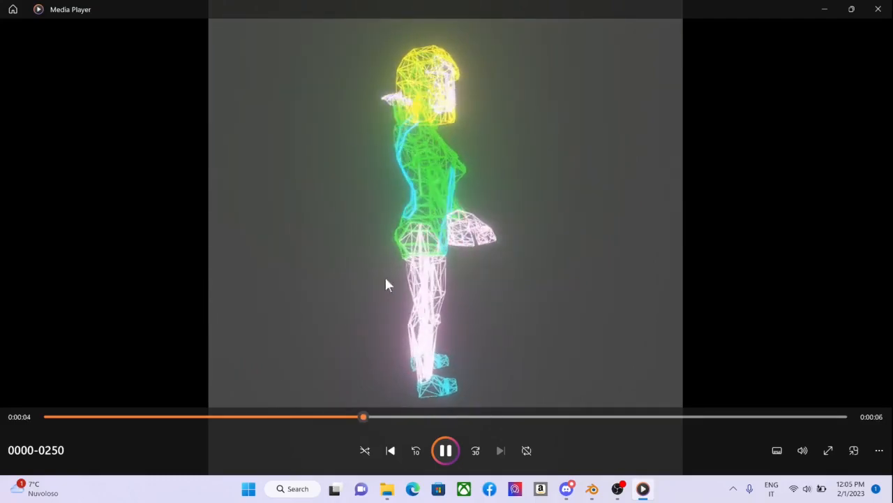
click(878, 9)
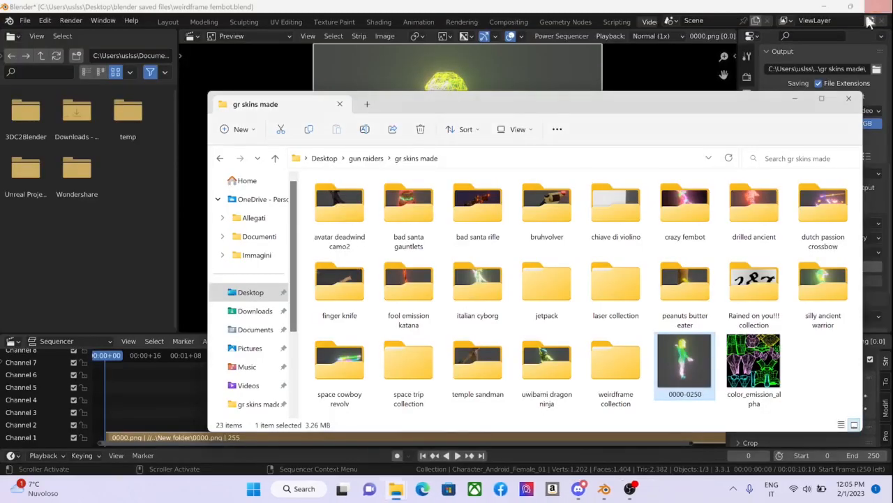
click(794, 98)
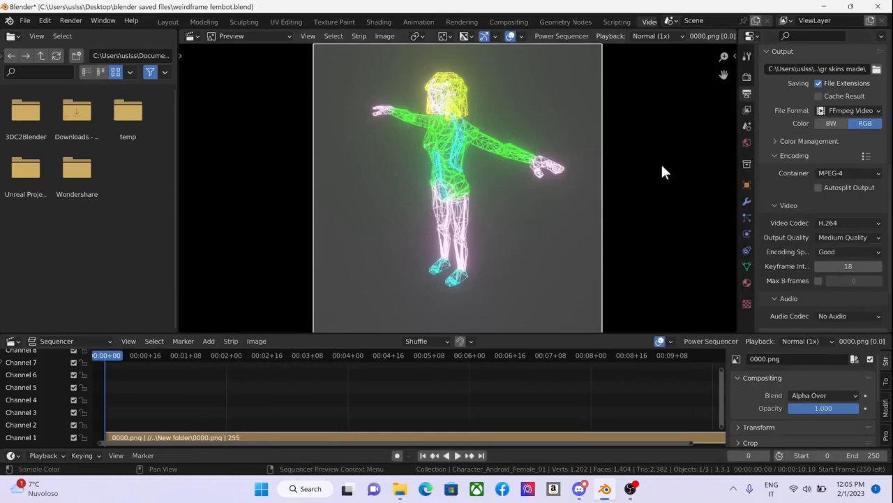
Delete the Video Editing workspace and go back to the Layout workspace
click(626, 20)
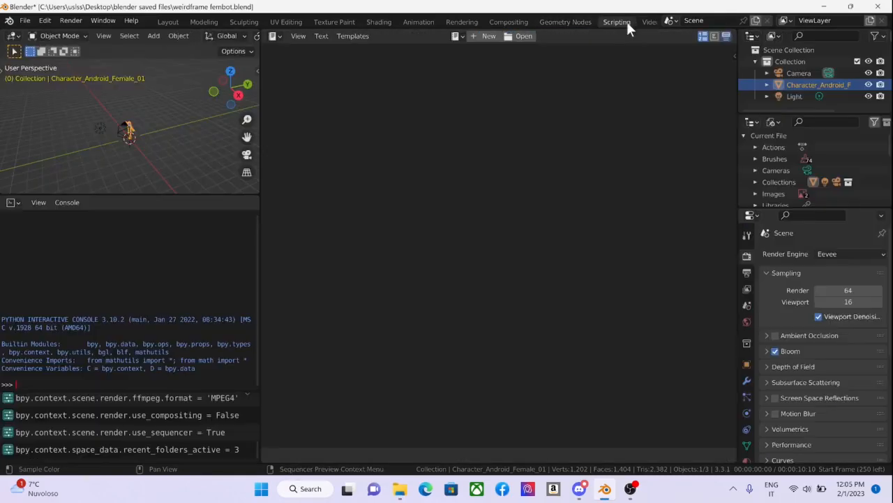
click(648, 20)
right_click(647, 19)
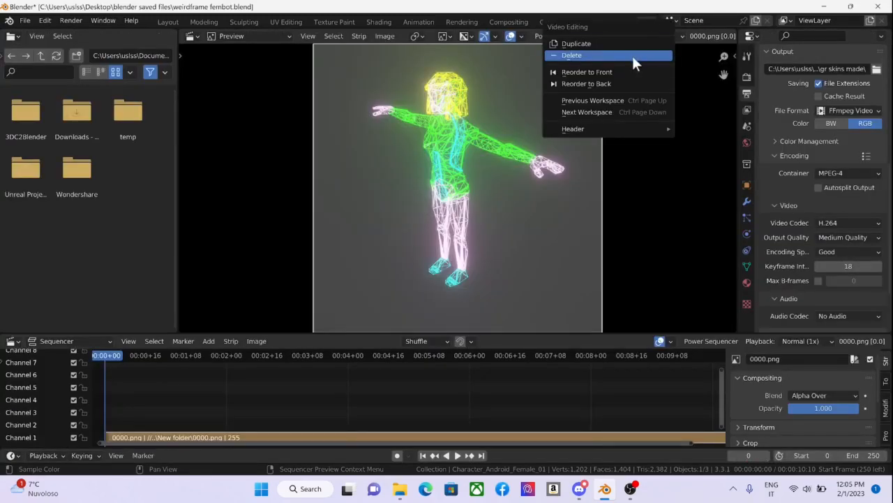
click(595, 56)
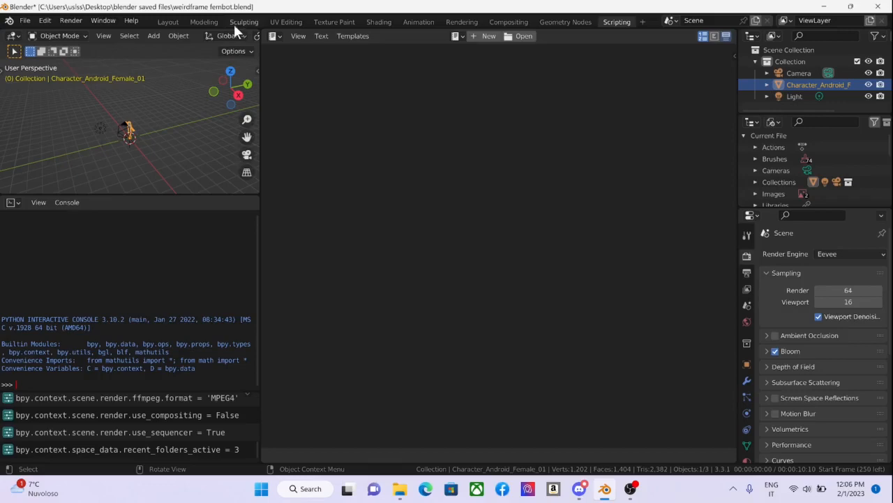
click(171, 20)
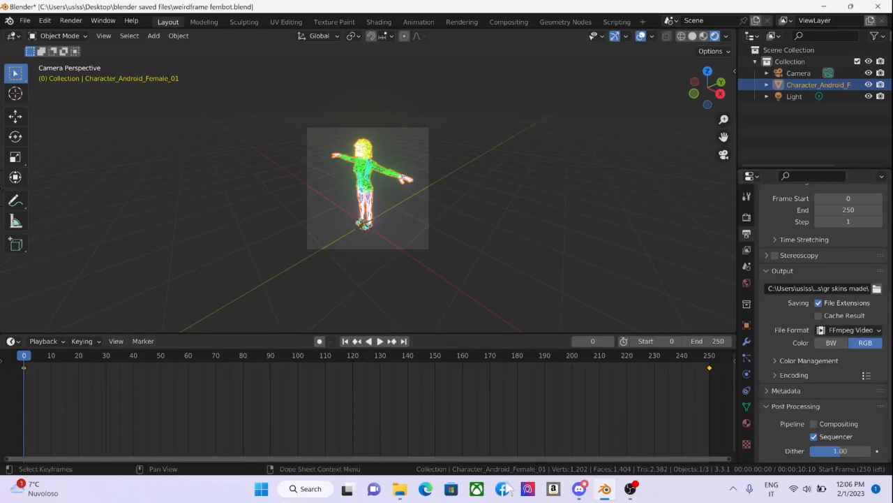
In File Explorer, delete the block of rendered frames from 0000 to 0246 in New folder, sparing the first column
mouse_move(401, 491)
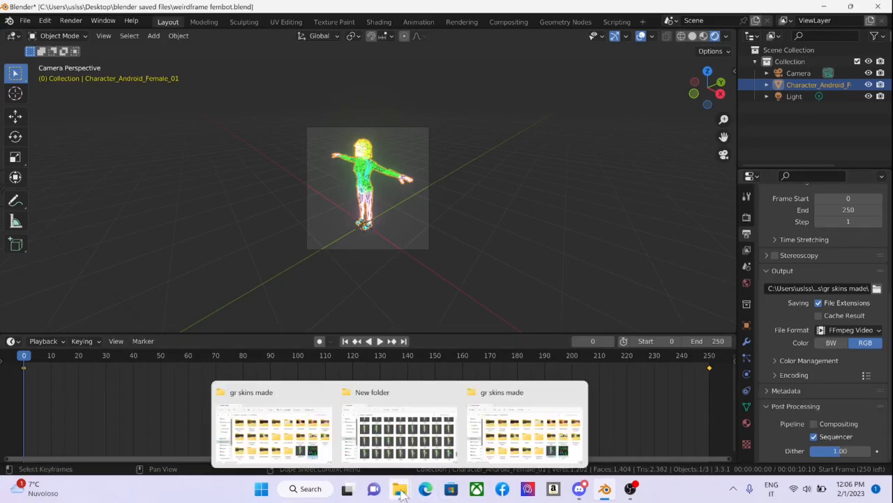
click(398, 447)
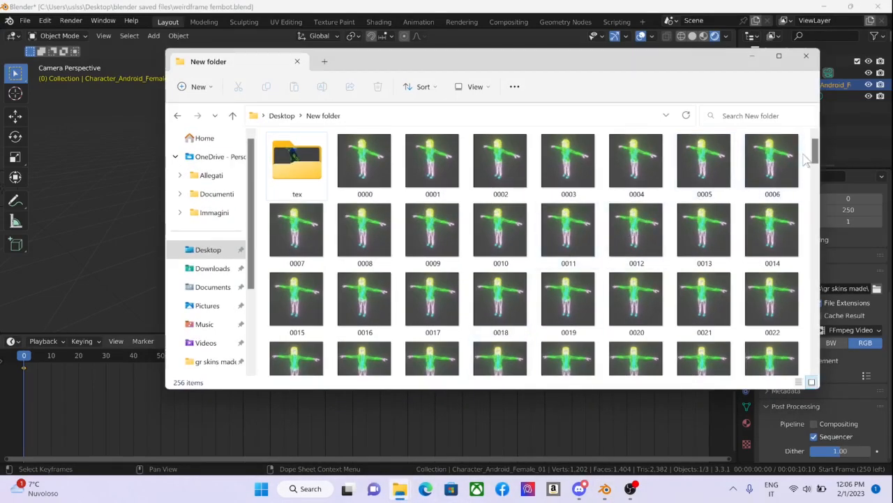
drag(806, 159, 360, 265)
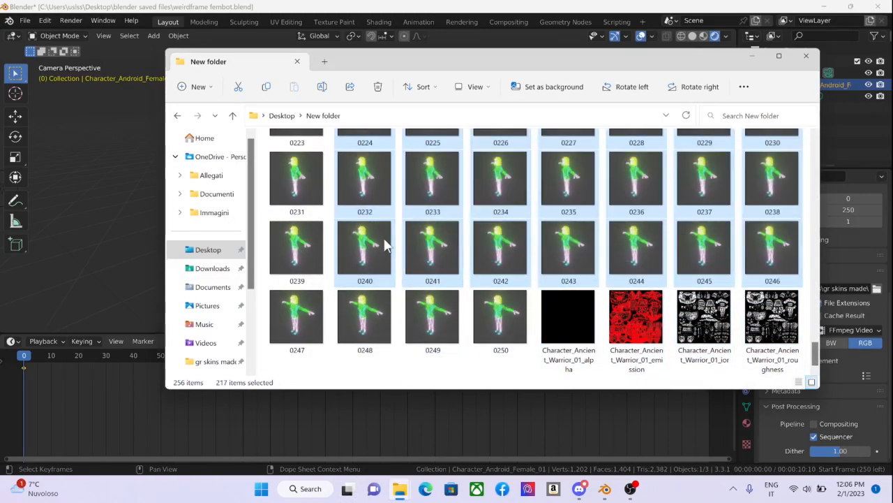
right_click(383, 244)
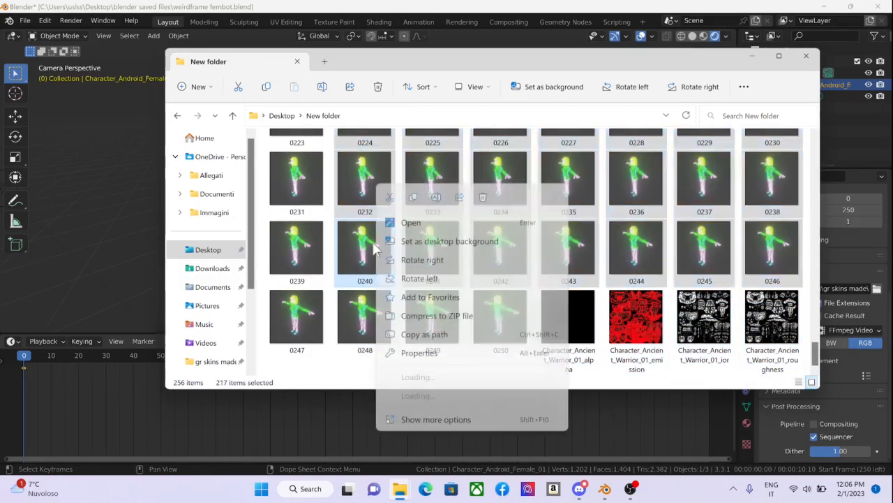
click(484, 198)
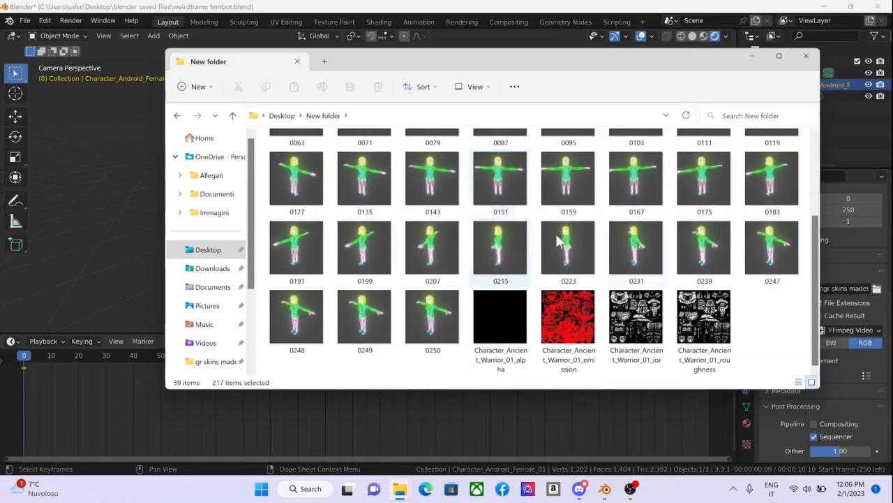
Delete the remaining numbered frame images up to 0250, keeping the tex folder and the Character_Ancient_Warrior_01 textures
drag(810, 279, 358, 124)
right_click(365, 165)
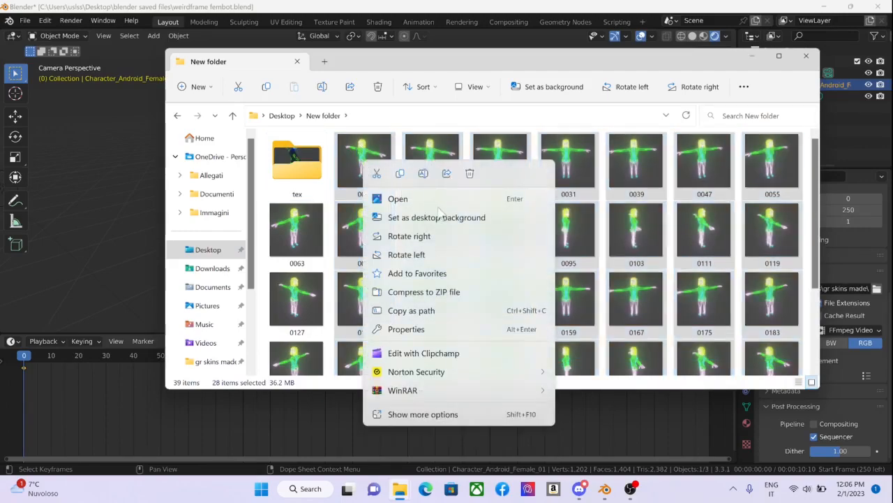
click(472, 174)
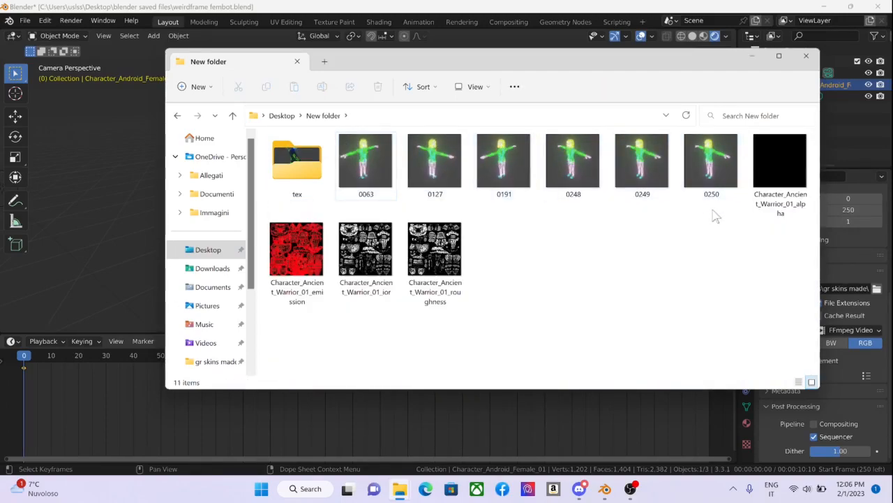
click(739, 162)
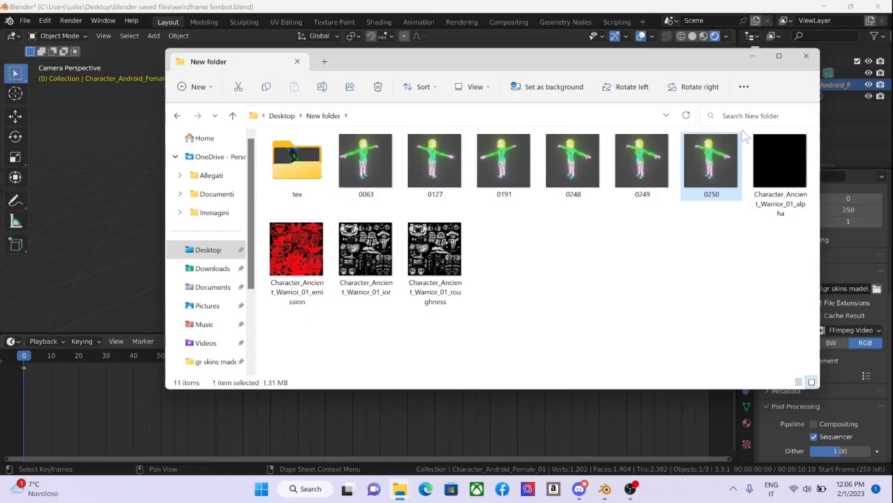
drag(745, 137, 338, 168)
right_click(371, 163)
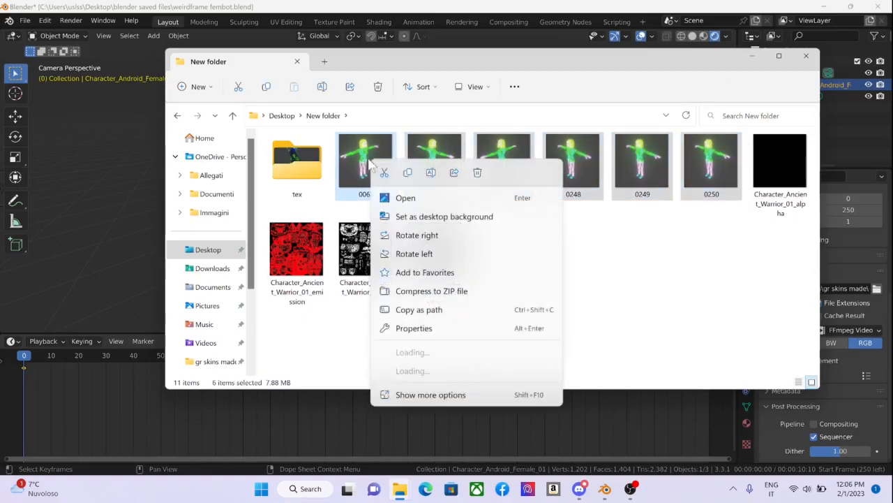
click(477, 174)
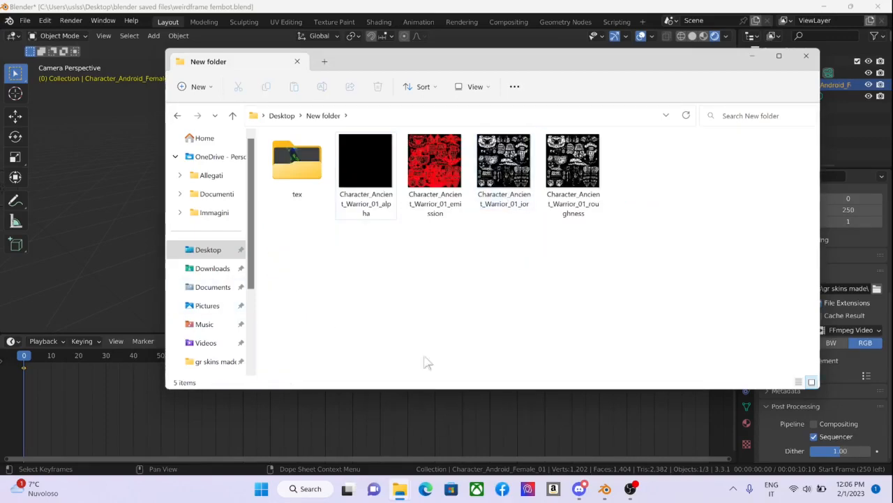
Return to Blender and review the frame rate, frame range and output settings
click(100, 211)
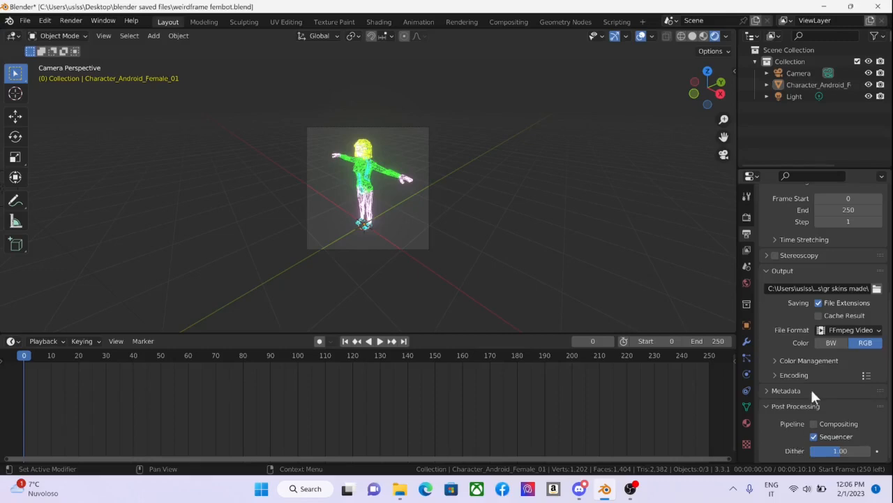
scroll(810, 388, up, 5)
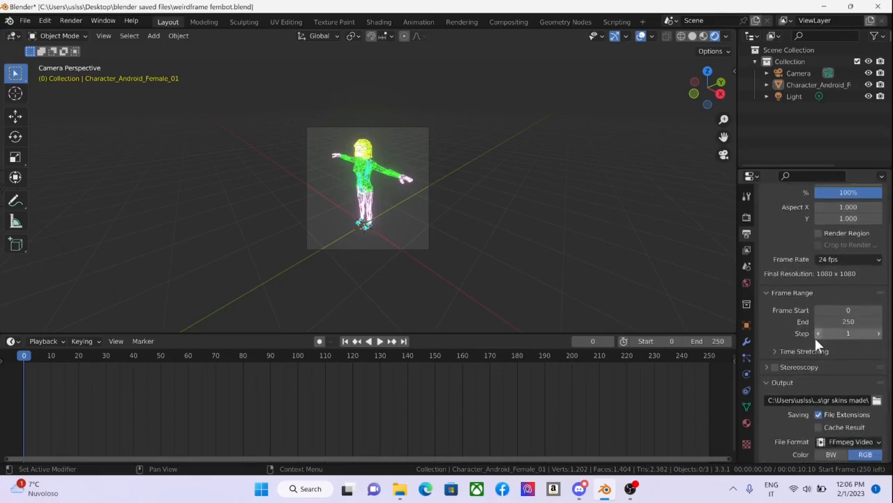
scroll(819, 337, down, 4)
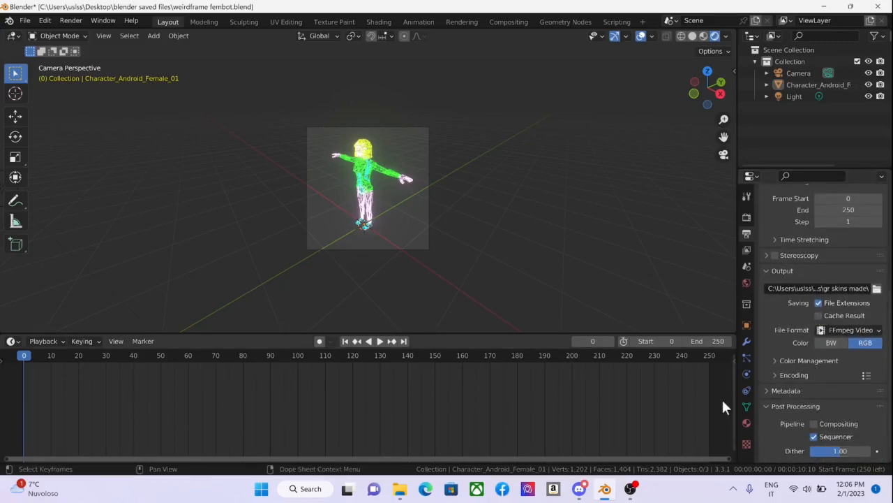
Close the New folder window and collapse the Post Processing settings in Blender
mouse_move(398, 493)
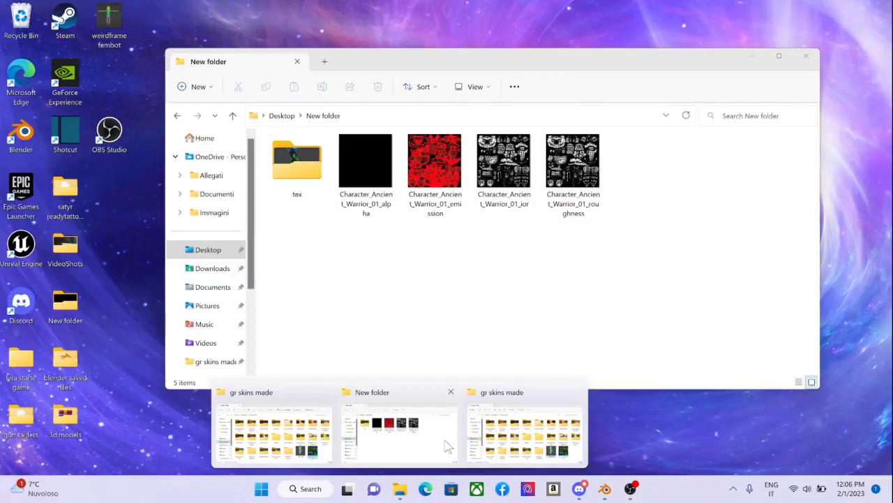
click(428, 450)
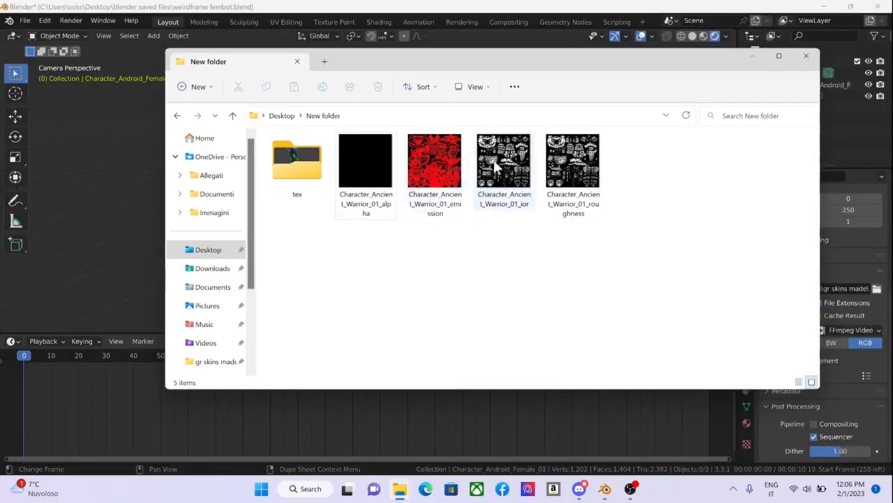
click(806, 56)
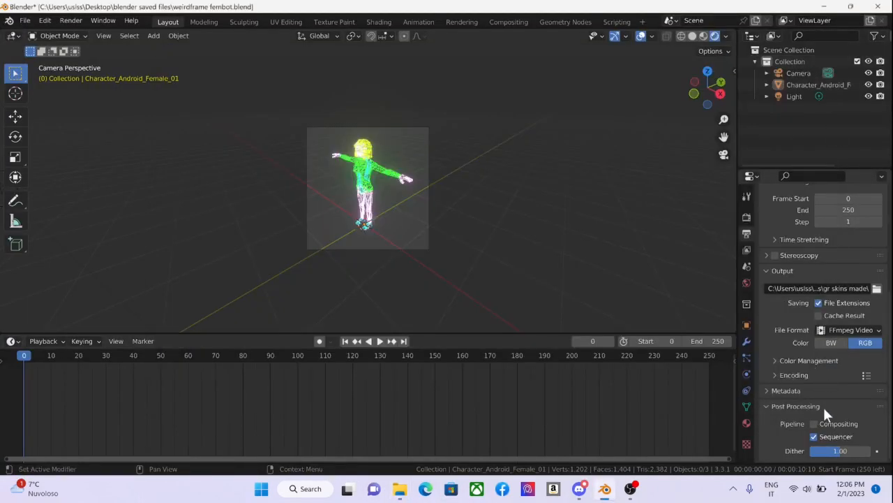
click(766, 406)
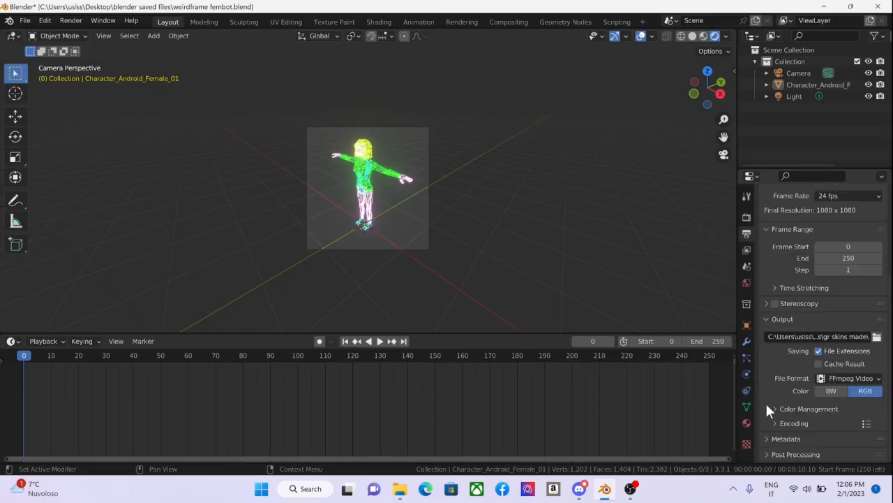
Expand the Post Processing settings to check the Compositing and Sequencer options, and look through the workspaces that can be added
click(769, 454)
scroll(773, 452, down, 3)
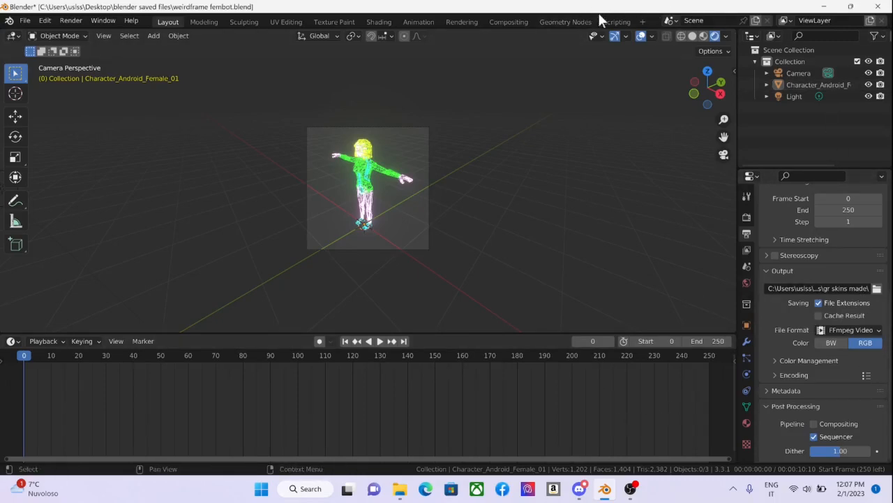
click(643, 21)
mouse_move(604, 91)
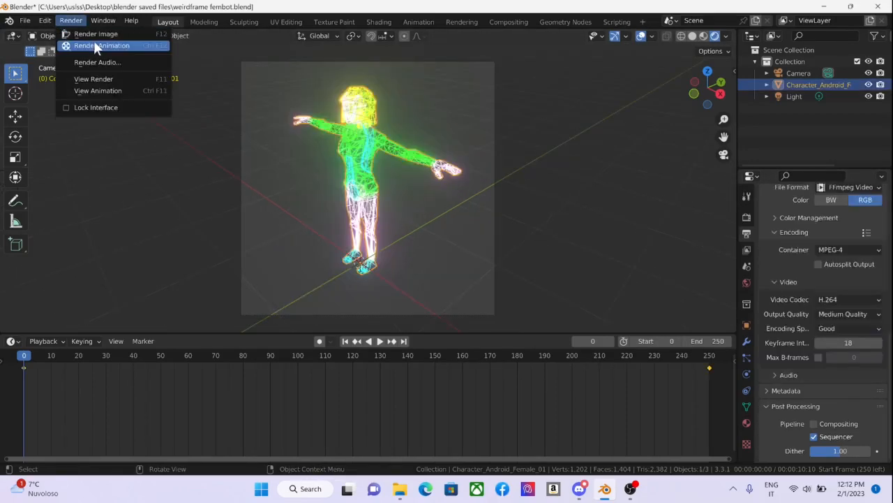
Render the character's full animation with the FFmpeg Video output, and close the render window when it finishes
click(94, 42)
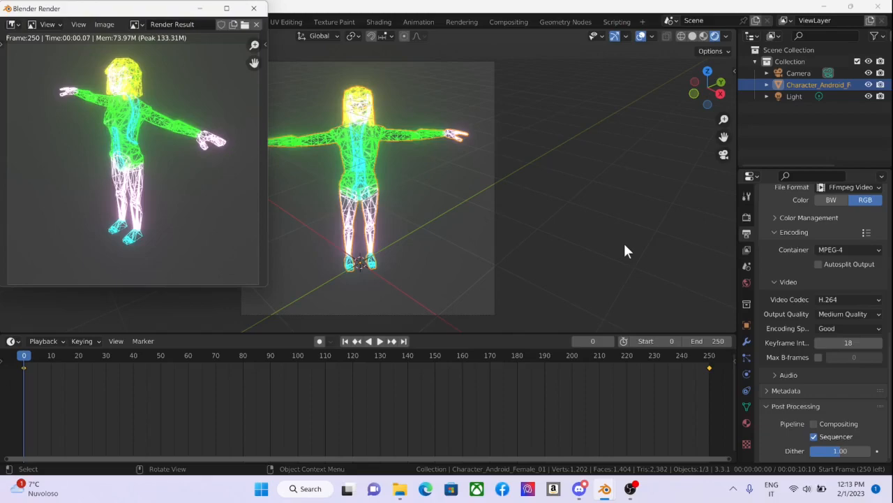
click(254, 9)
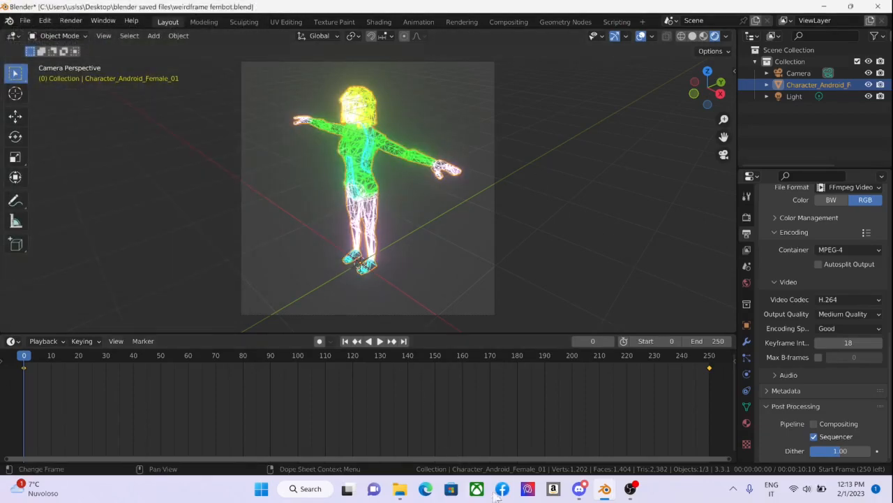
Switch to the gr skins made folder in File Explorer, play the rendered 0000-0250 video, and close the player
mouse_move(397, 496)
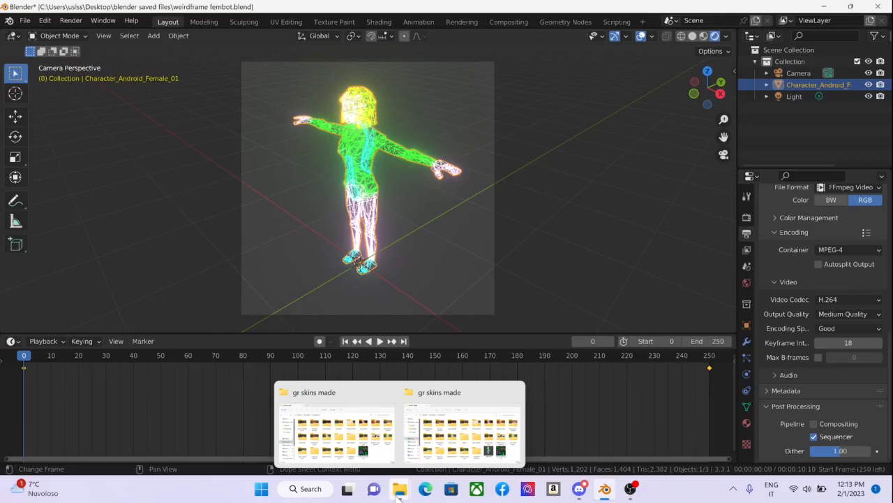
click(436, 443)
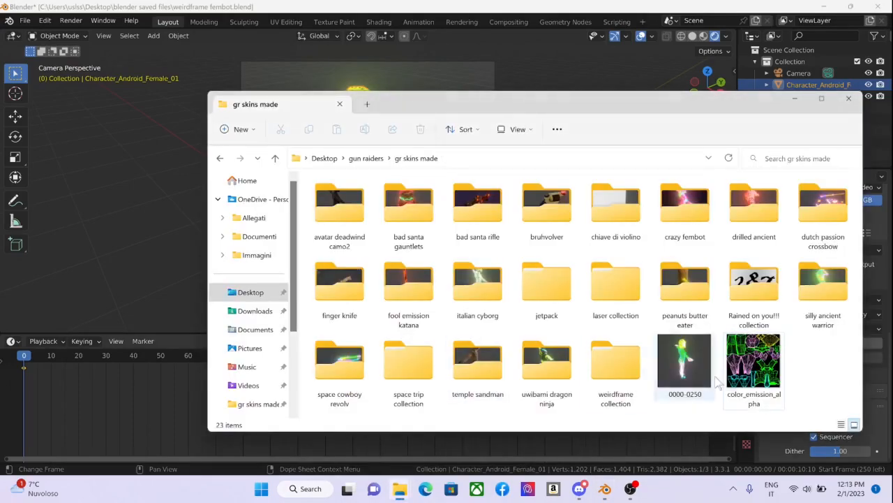
double_click(686, 363)
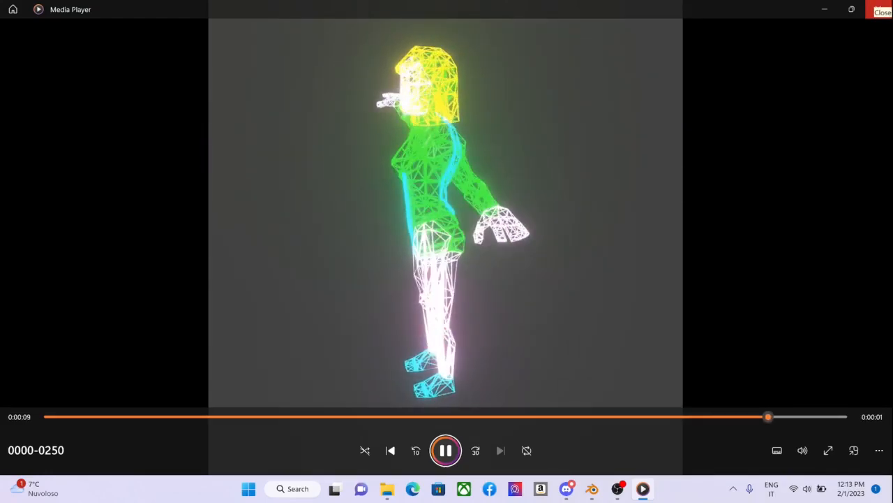
click(881, 10)
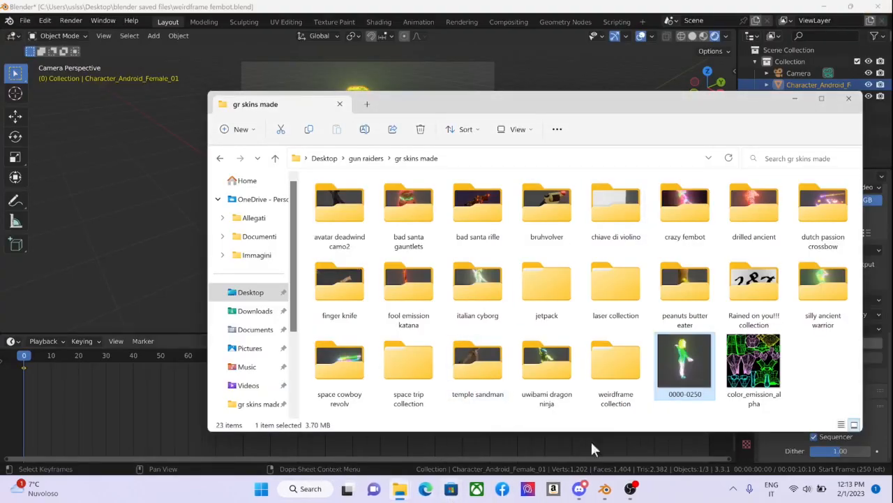